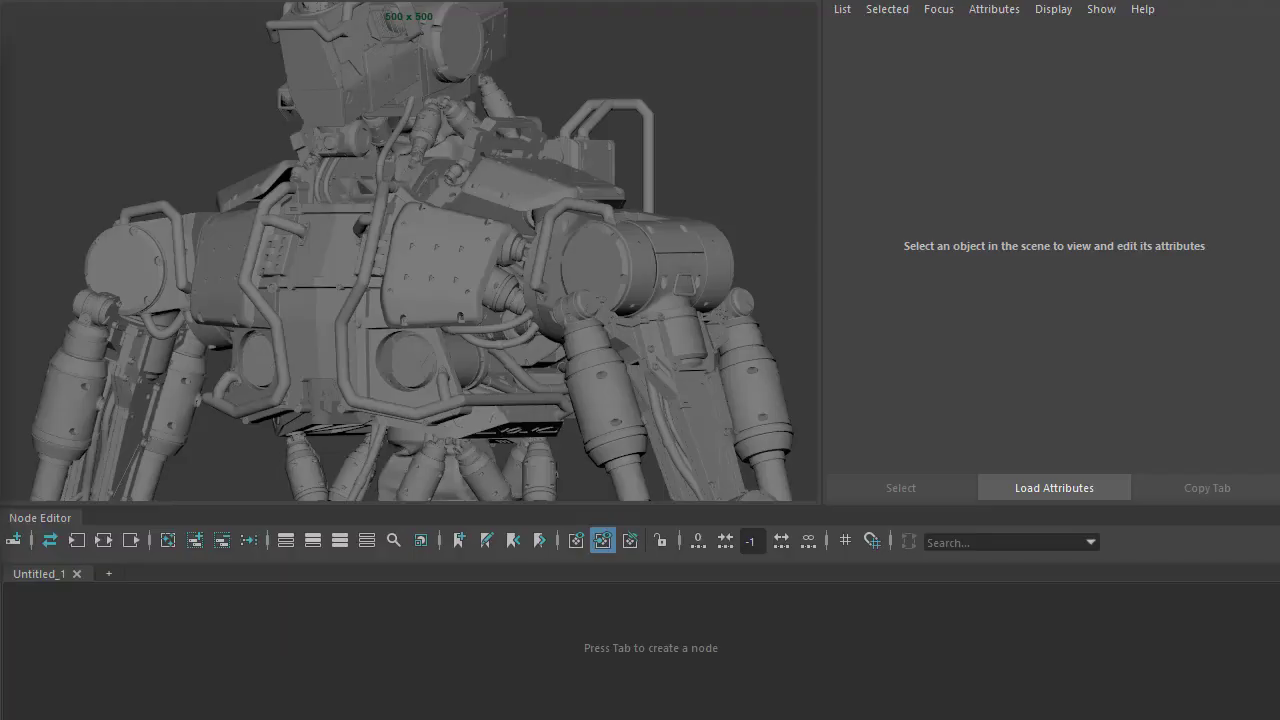
# - Add an Arnold skydome light to the scene
pyautogui.press('space')
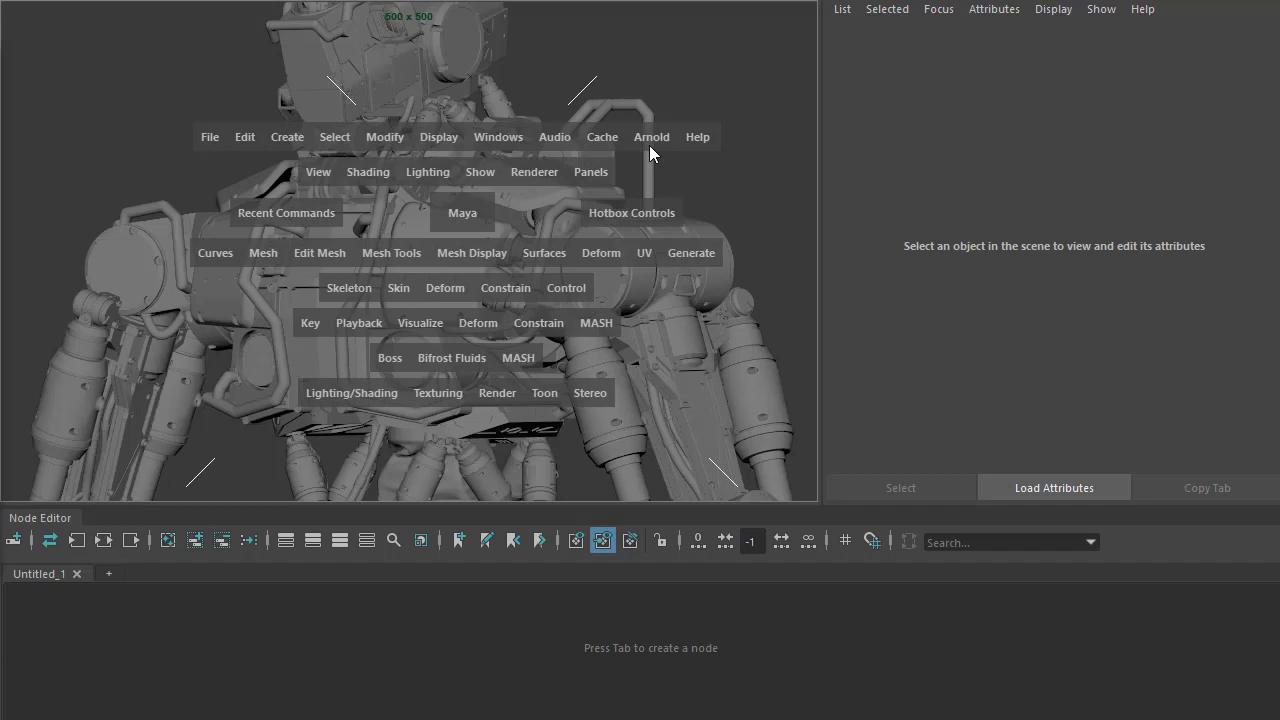
pyautogui.click(650, 146)
pyautogui.moveTo(740, 246)
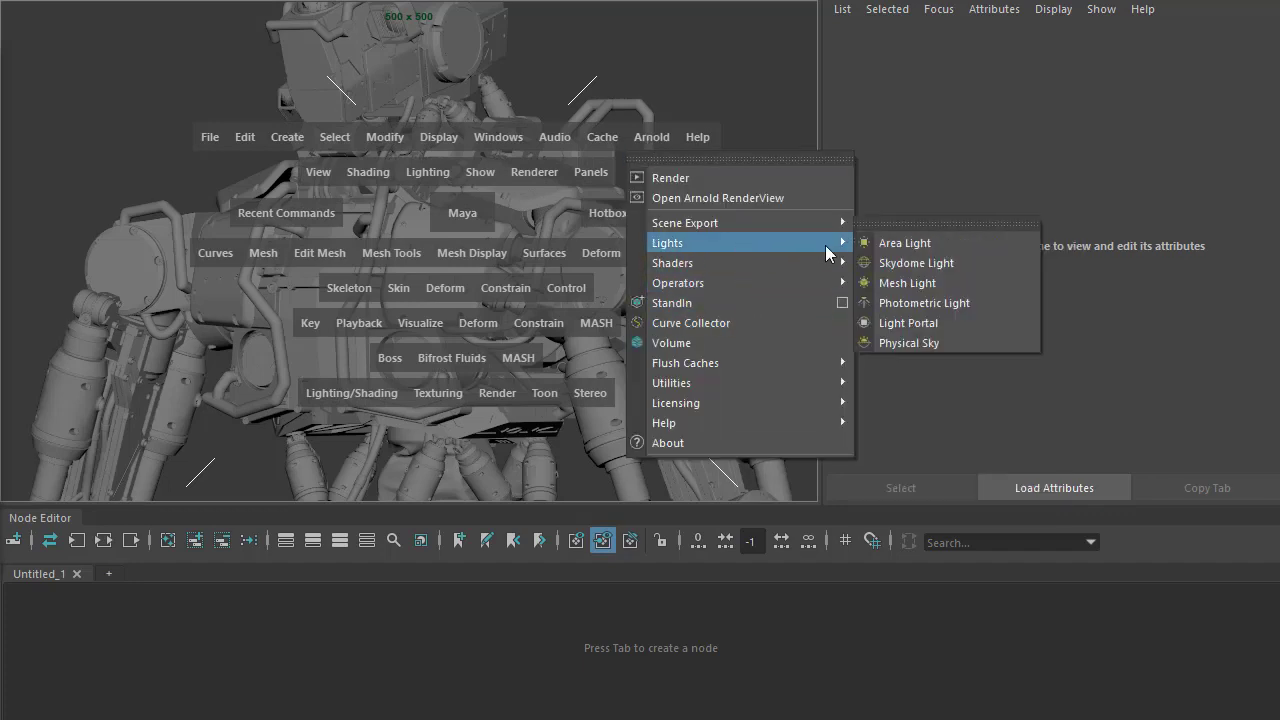
pyautogui.click(984, 264)
# - Switch the viewport renderer to Arnold and start rendering the robot
pyautogui.press('space')
pyautogui.click(628, 117)
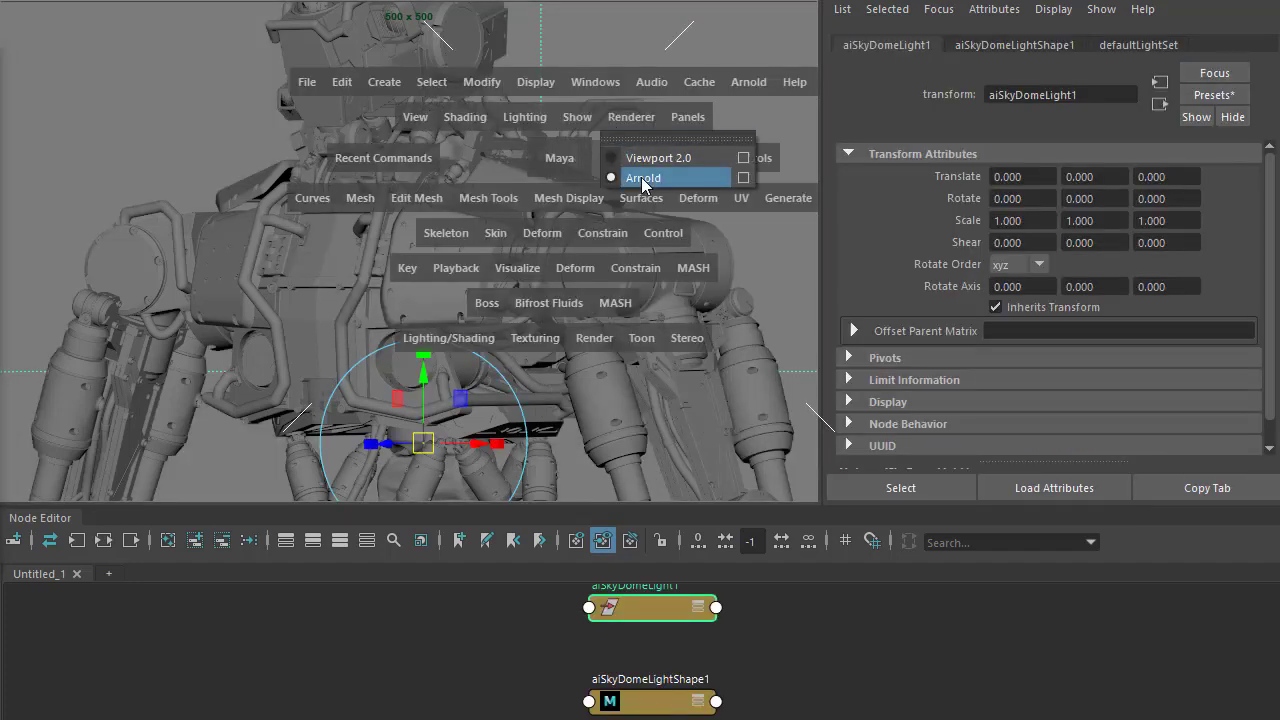
pyautogui.click(645, 178)
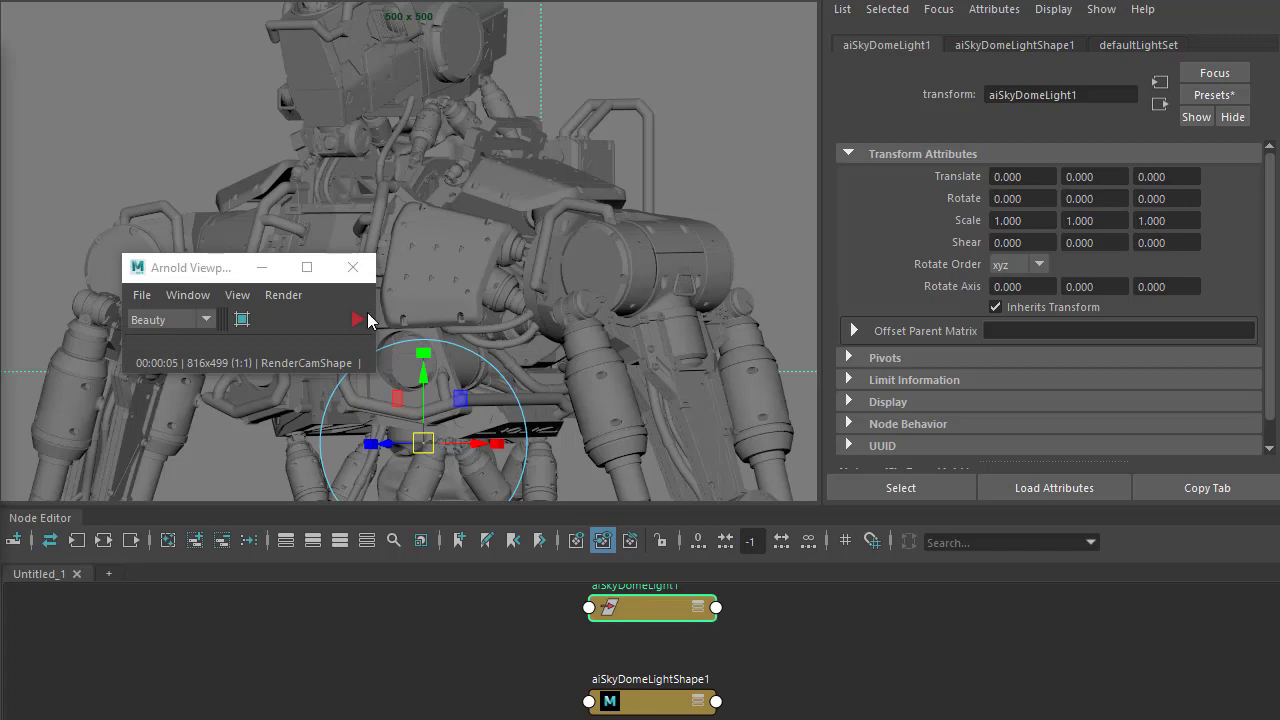
pyautogui.click(358, 319)
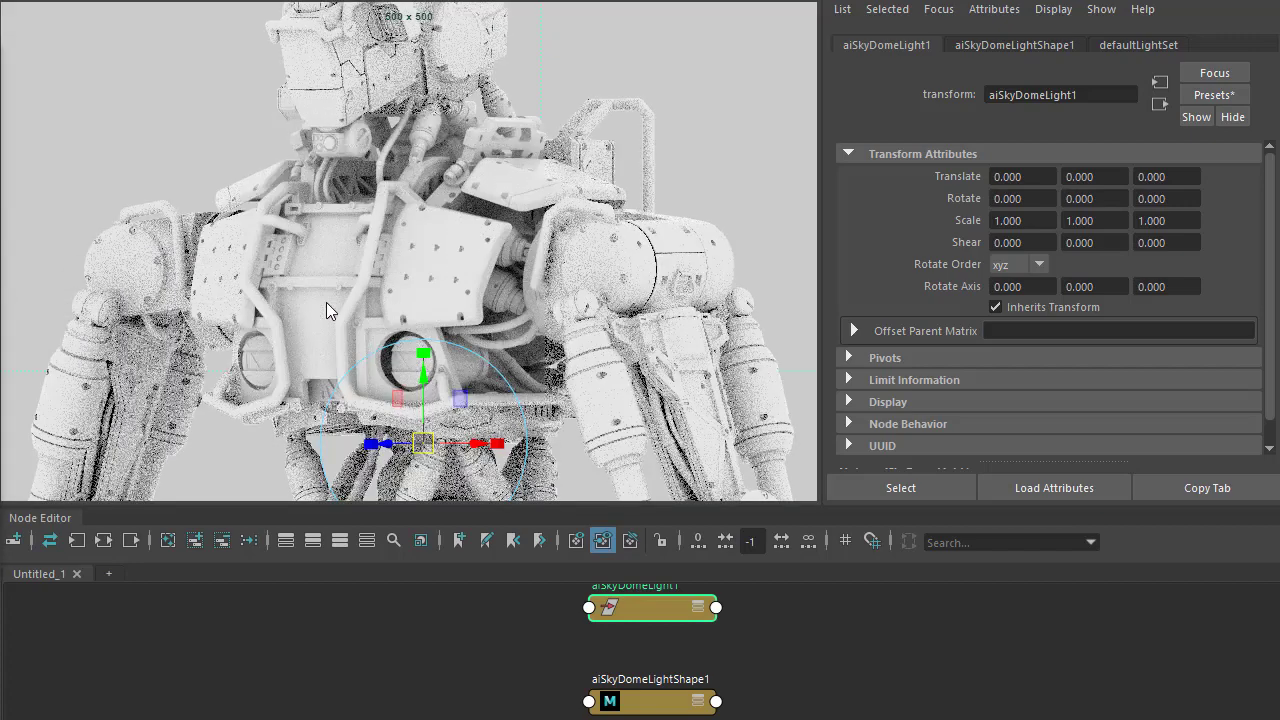
# - Create an aiToon shader node in the Node Editor by searching 'toon'
pyautogui.click(404, 628)
pyautogui.press('Tab')
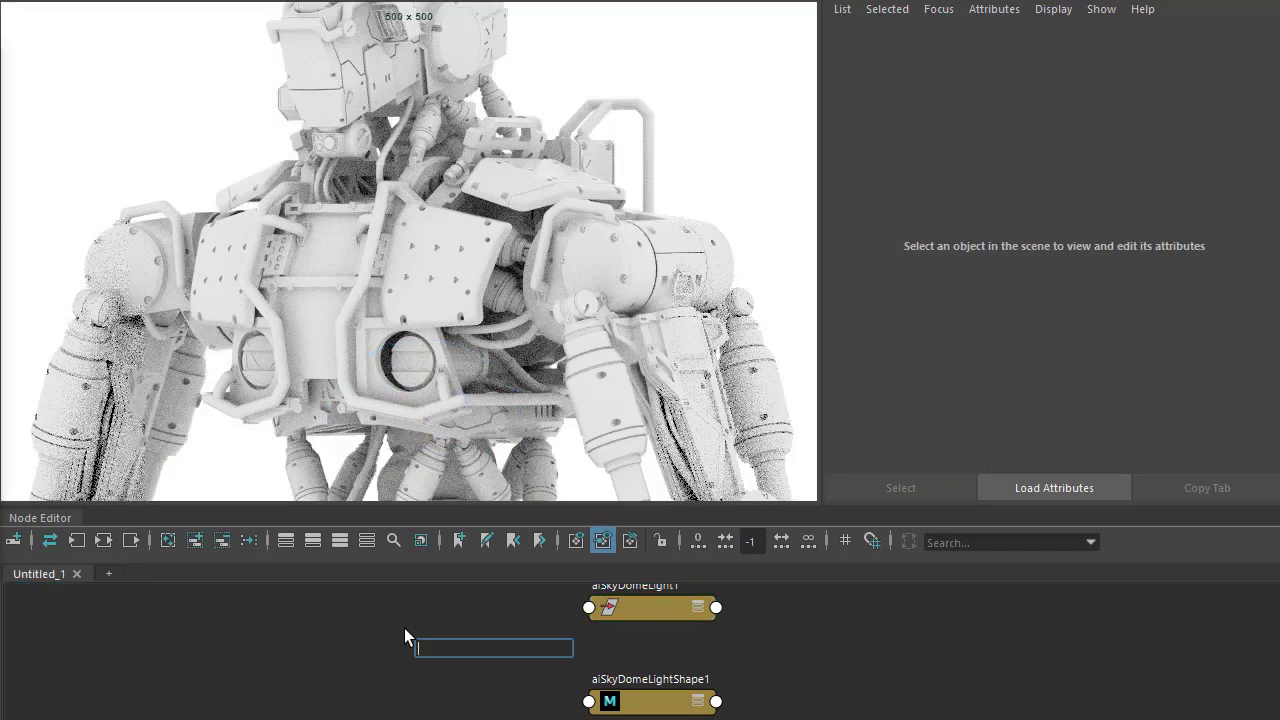
pyautogui.write('toon')
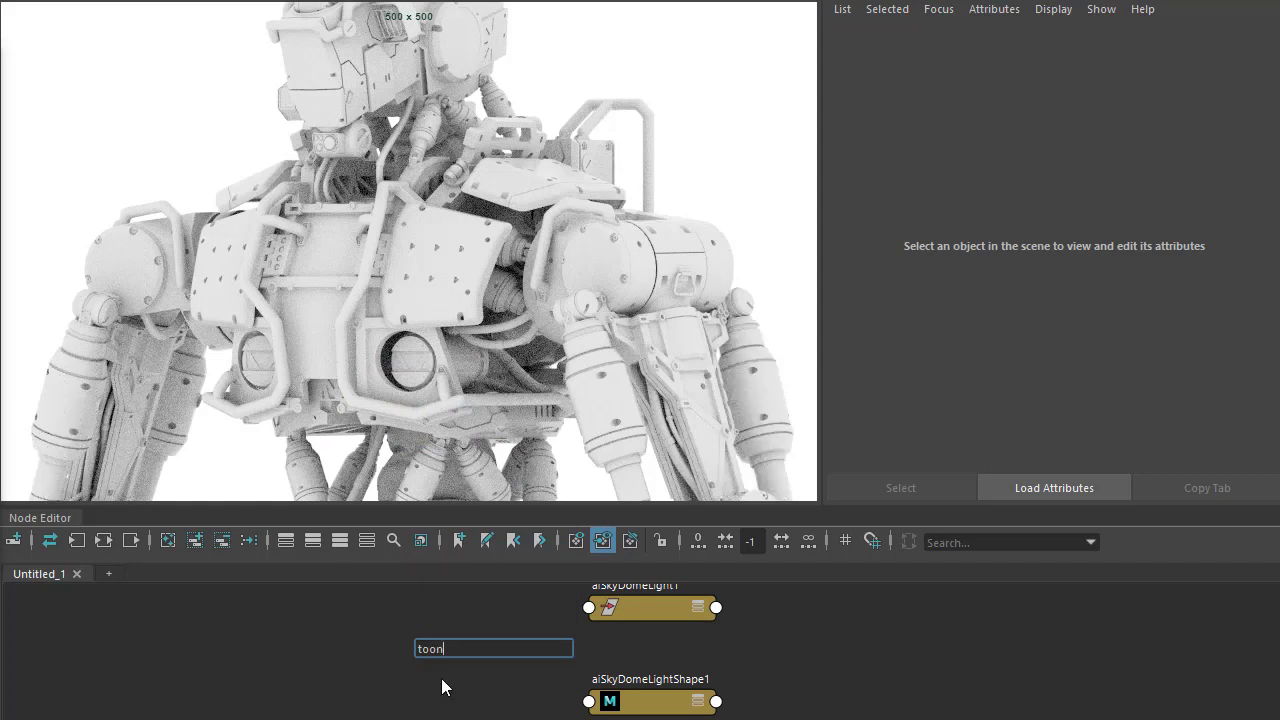
pyautogui.press('Return')
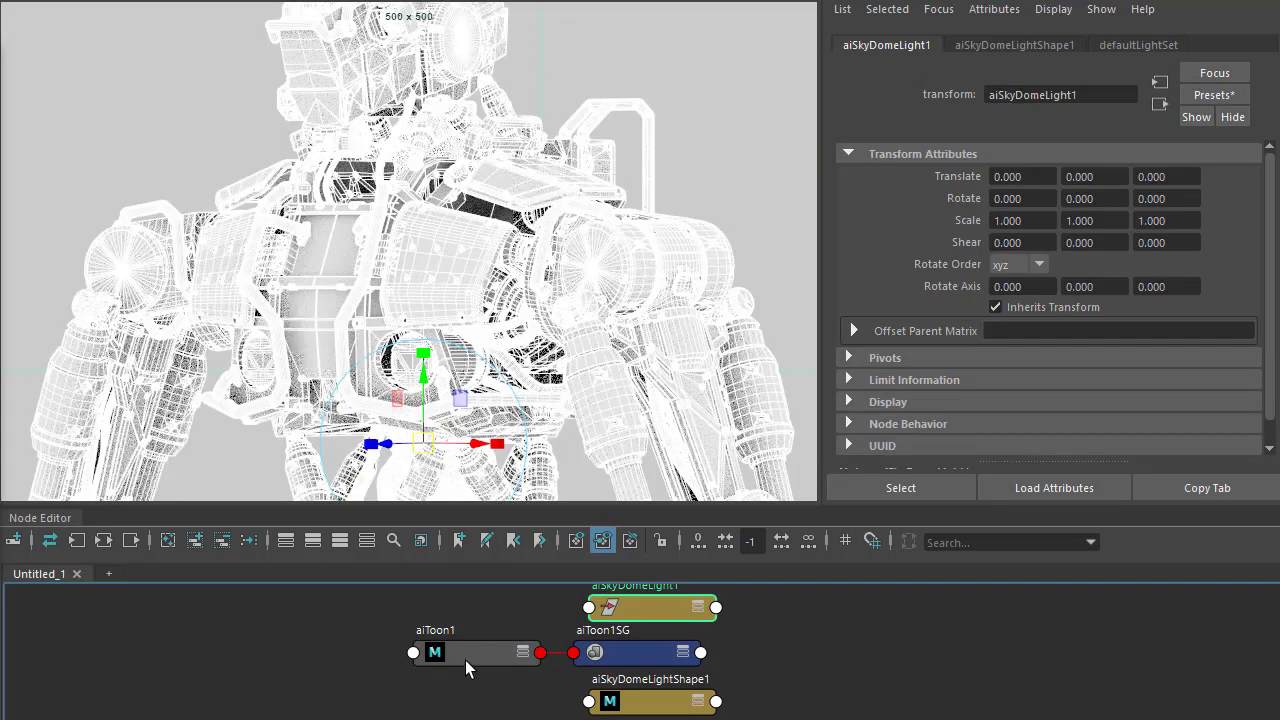
# - Assign aiToon1 to the selected robot geometry and show its attributes
pyautogui.rightClick(465, 658)
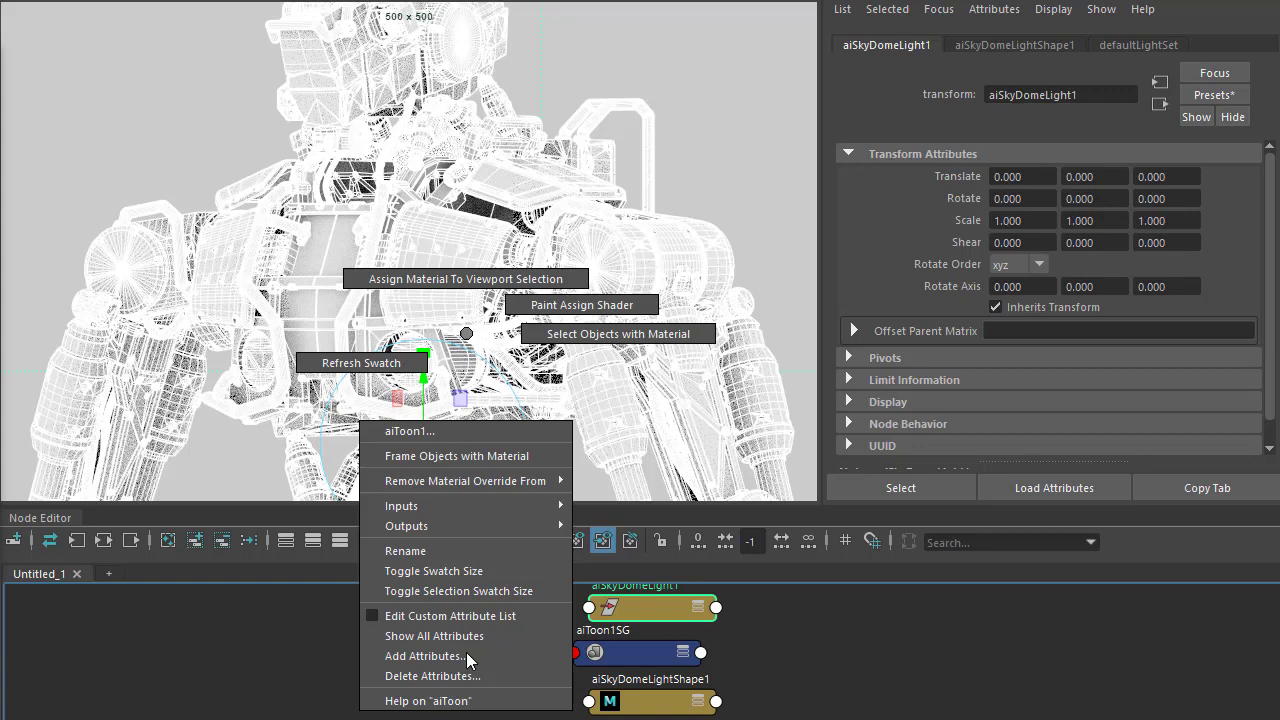
pyautogui.click(451, 284)
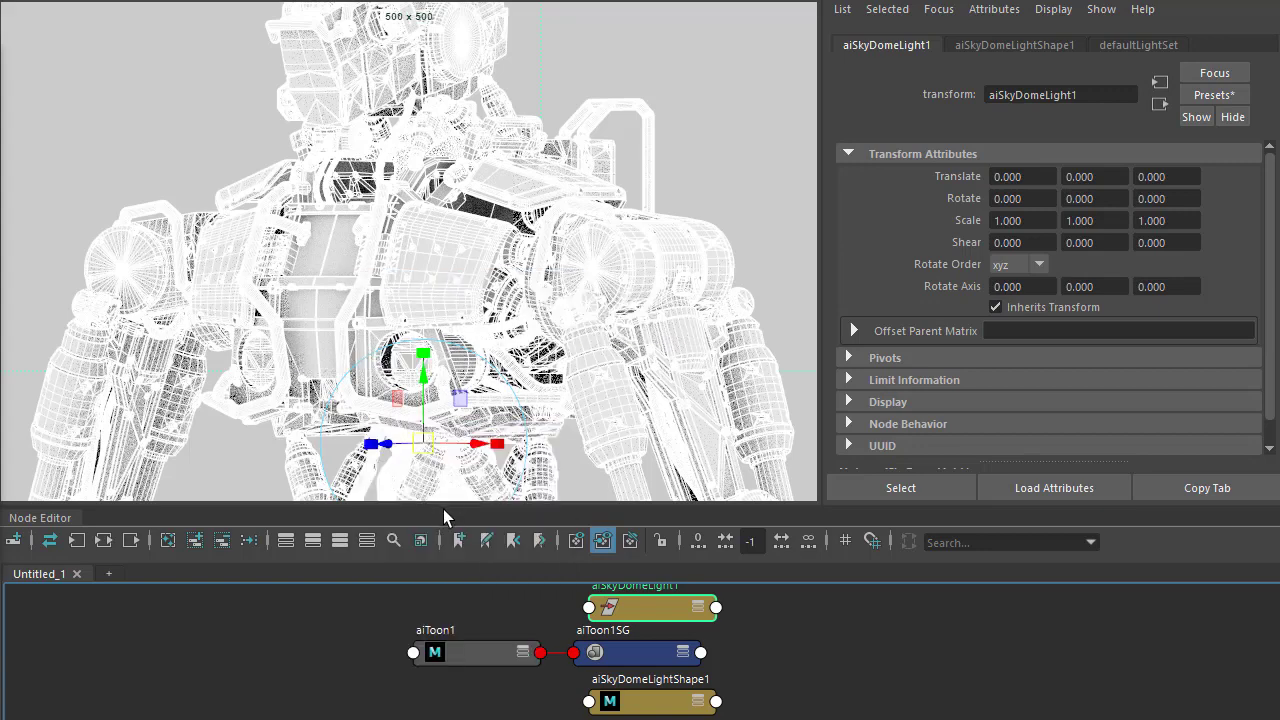
pyautogui.click(485, 655)
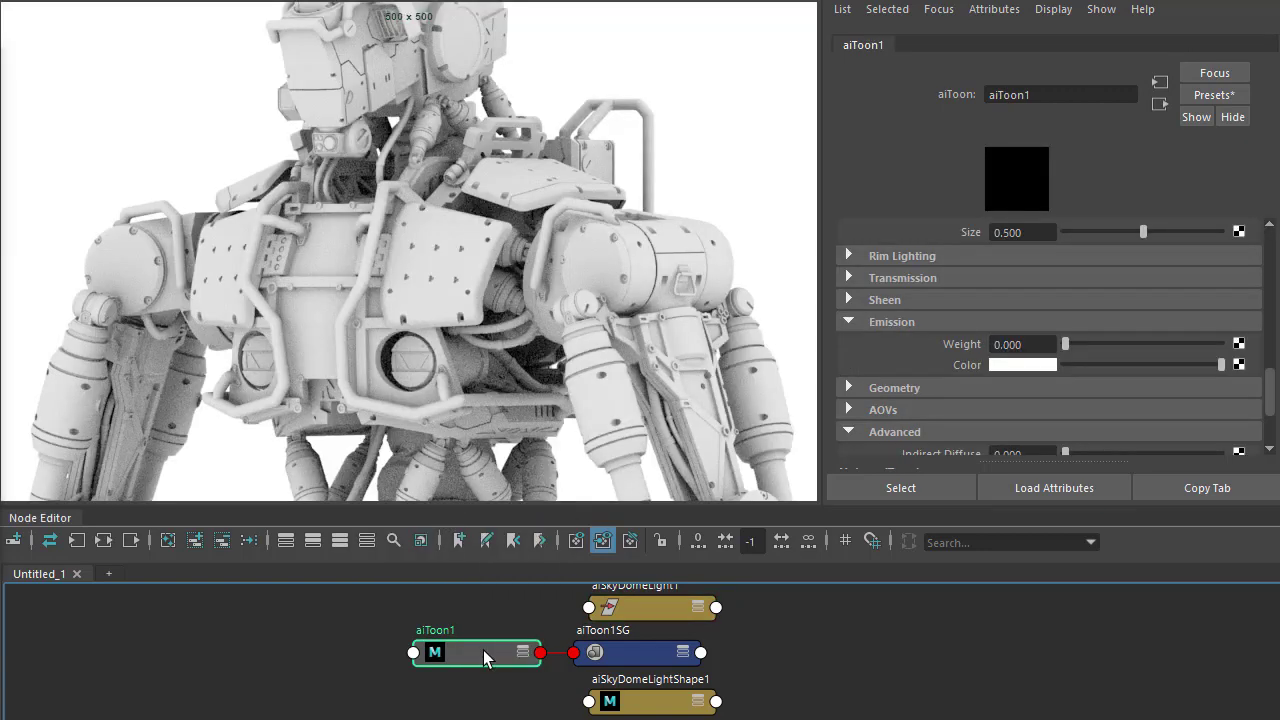
# - Set the Arnold render filter type to contour in Render Settings
pyautogui.click(516, 604)
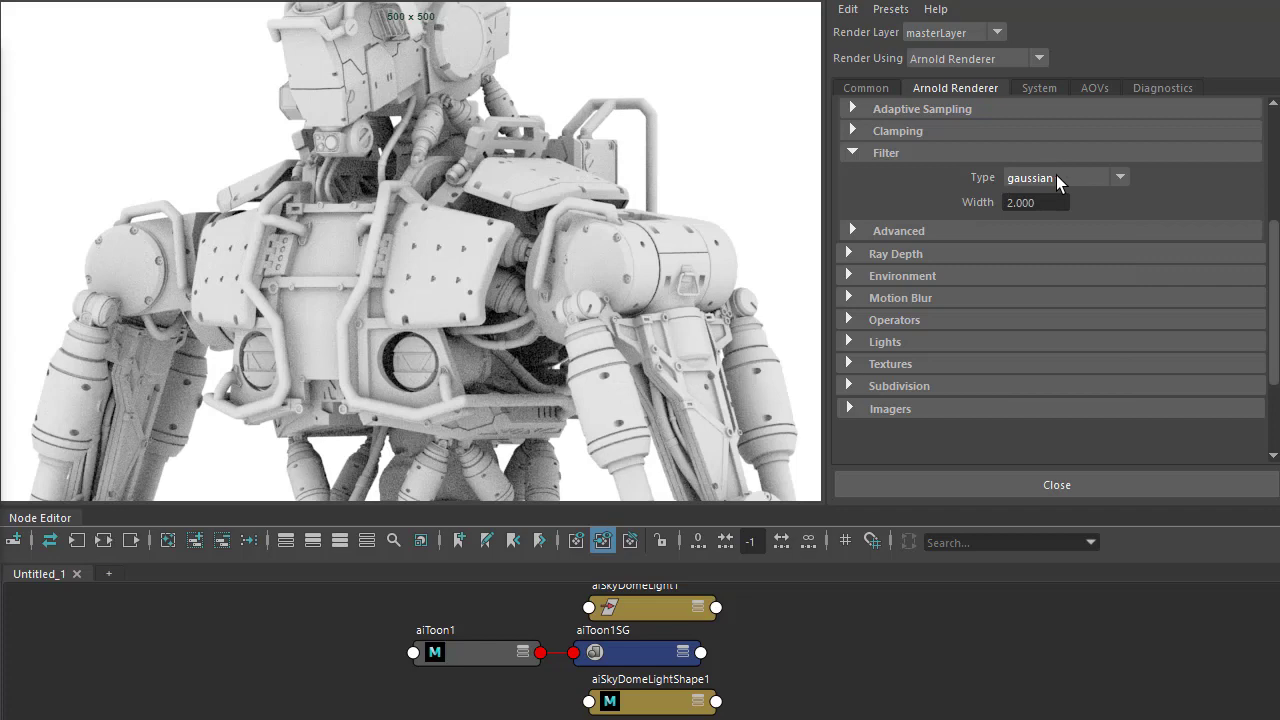
pyautogui.click(1058, 176)
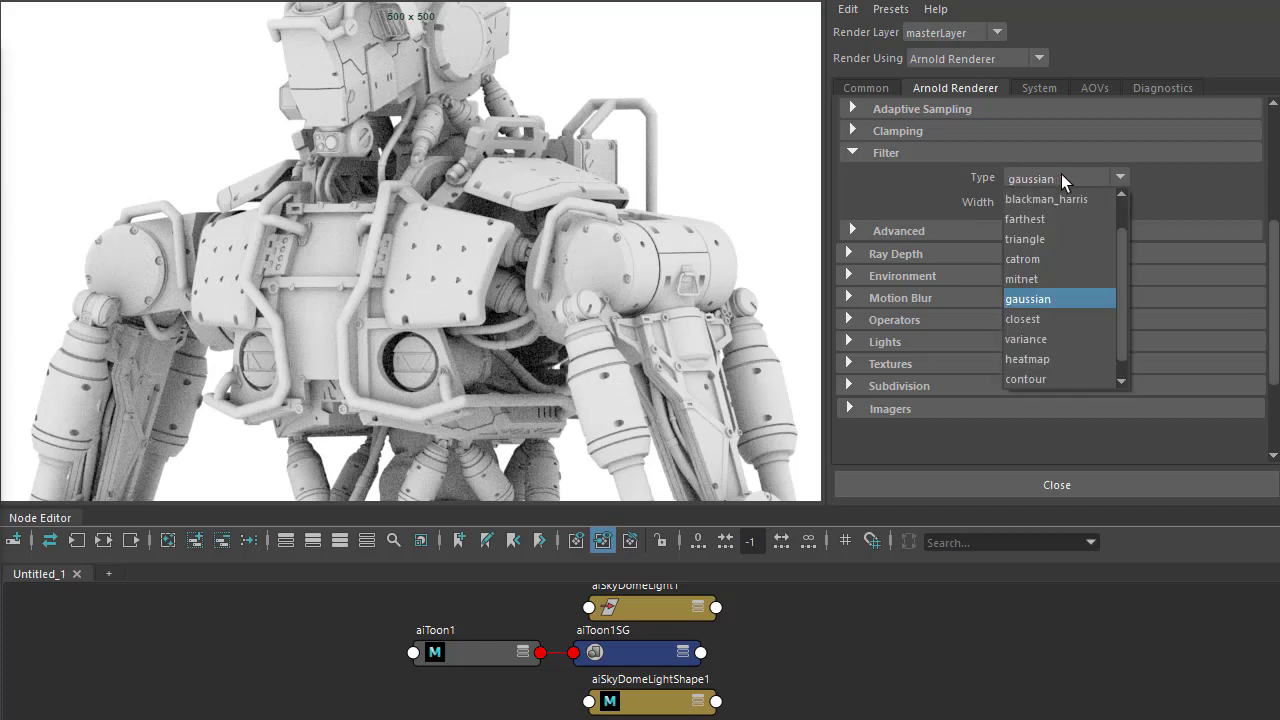
pyautogui.click(1049, 379)
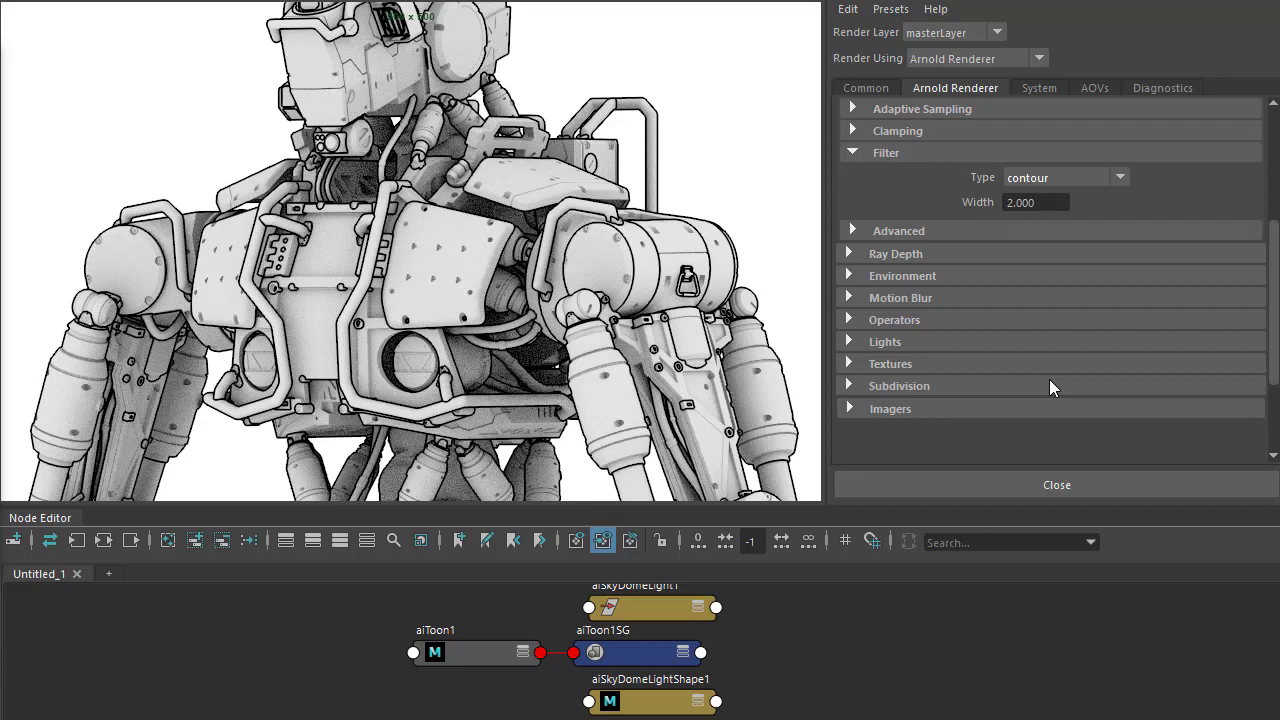
# - Set aiToon1's Edge Detection Angle Threshold to 30
pyautogui.click(464, 650)
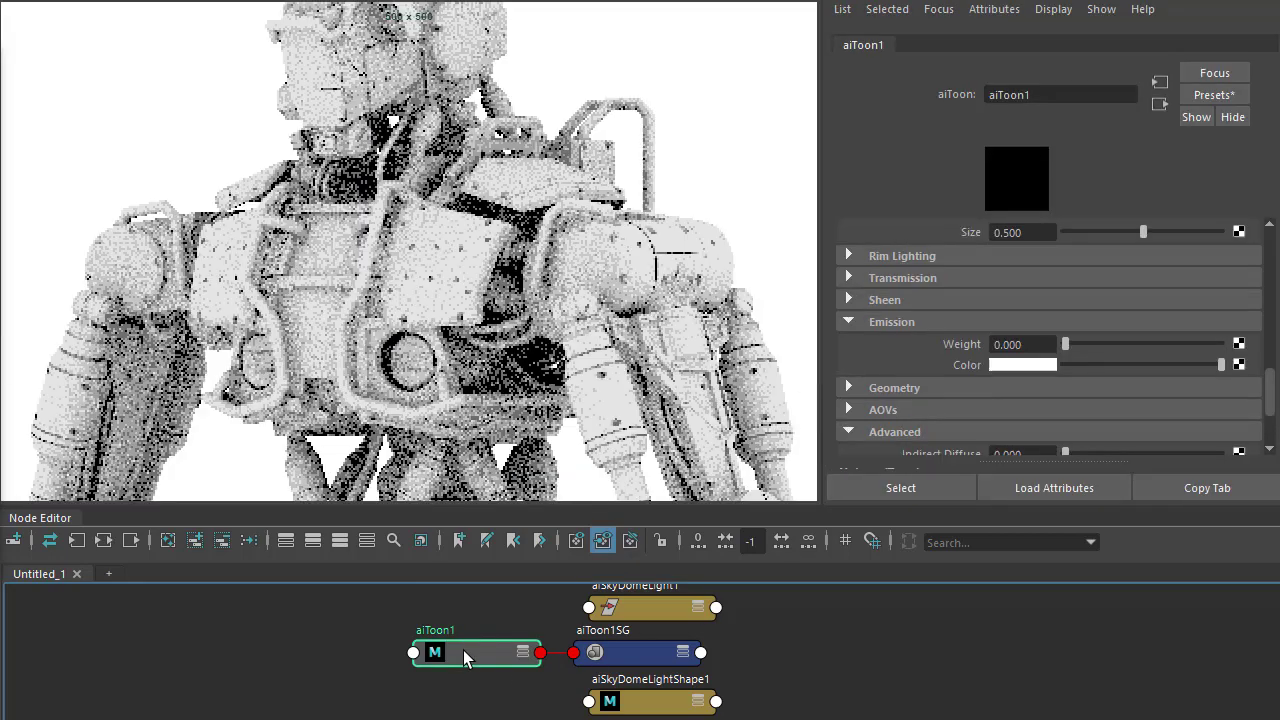
pyautogui.scroll(3, 912, 344)
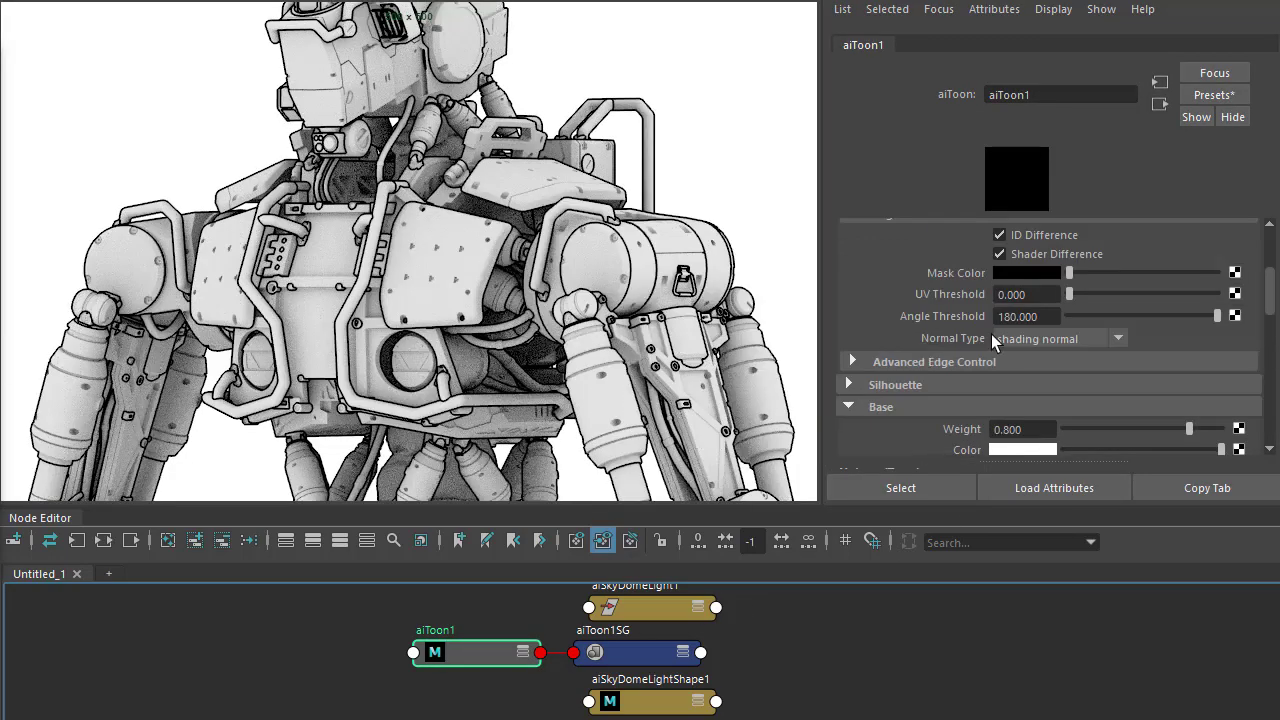
pyautogui.click(1043, 316)
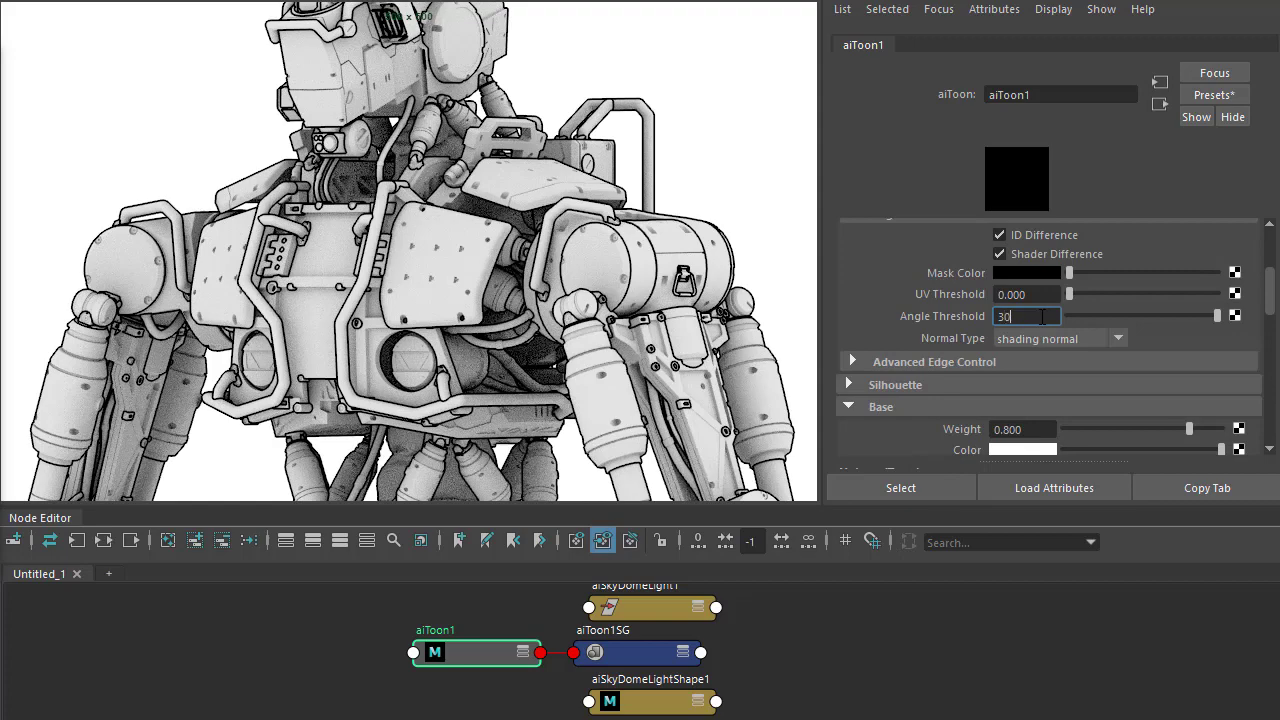
pyautogui.press('Return')
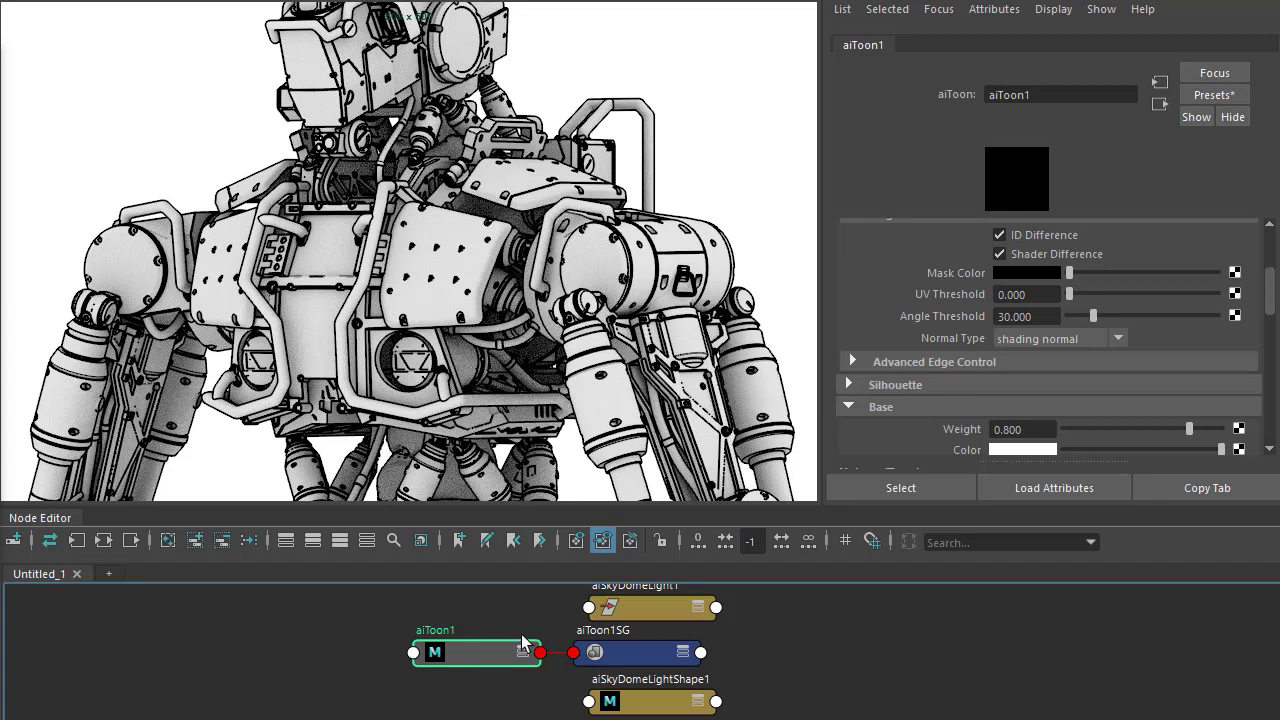
# - Collapse the Edge, Base and Specular sections to reach Stylized Highlight
pyautogui.scroll(3, 888, 285)
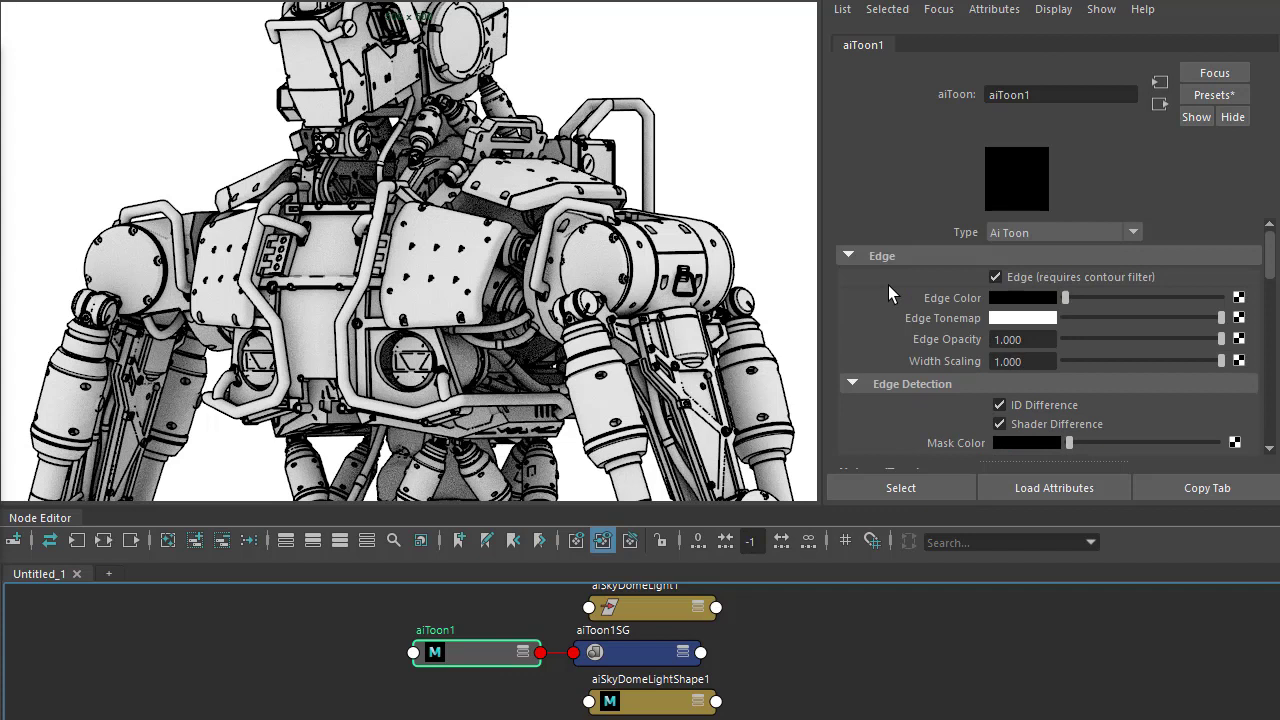
pyautogui.click(878, 255)
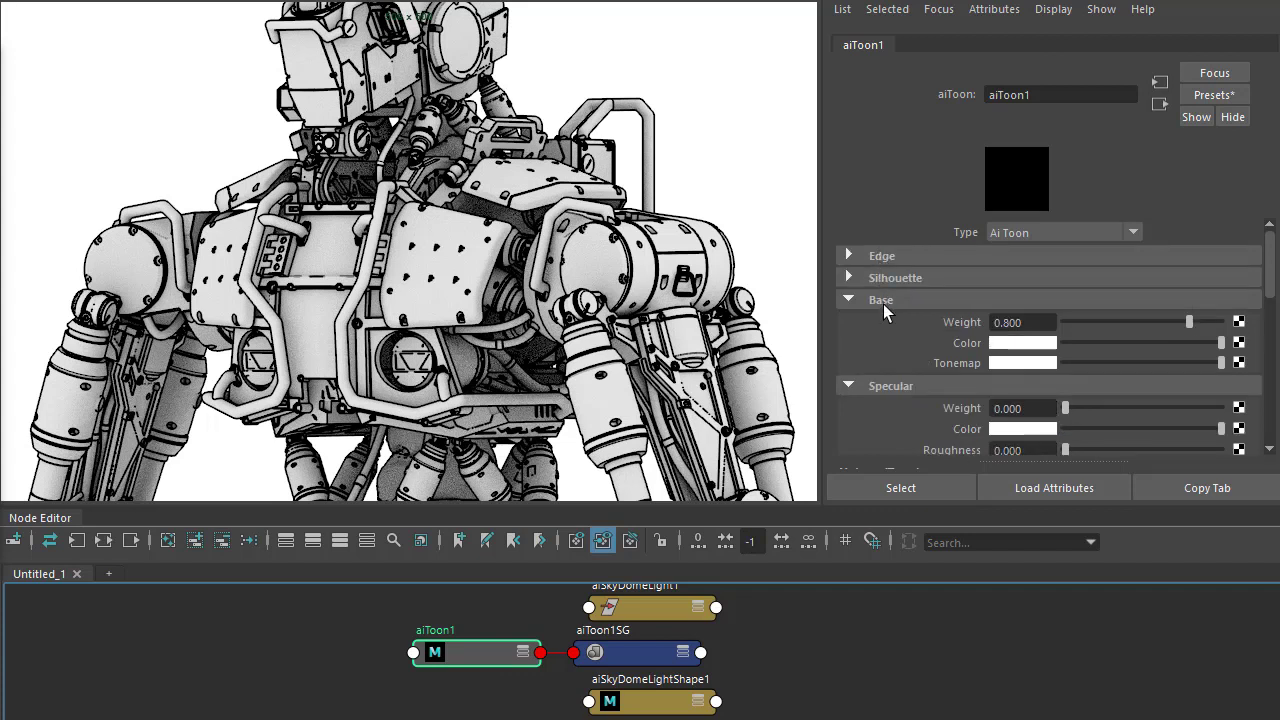
pyautogui.click(883, 300)
pyautogui.click(885, 321)
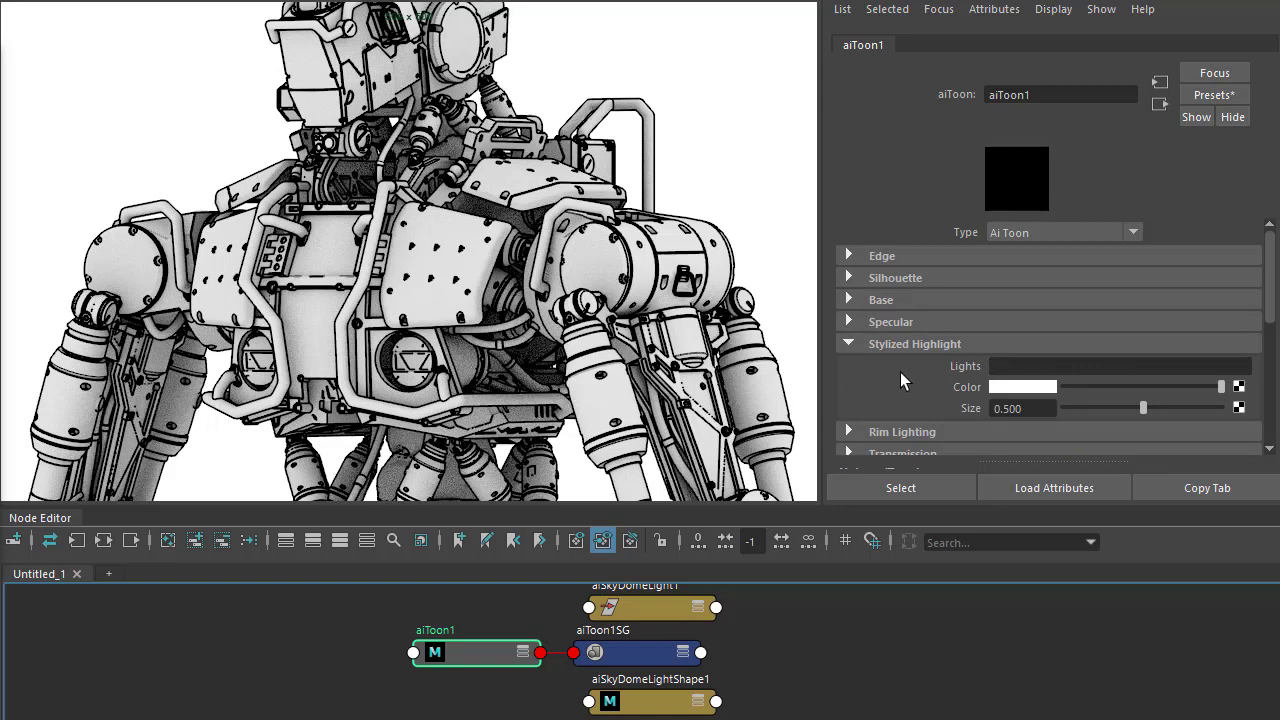
# - Create a directional light from the hotbox Lights menu
pyautogui.press('space')
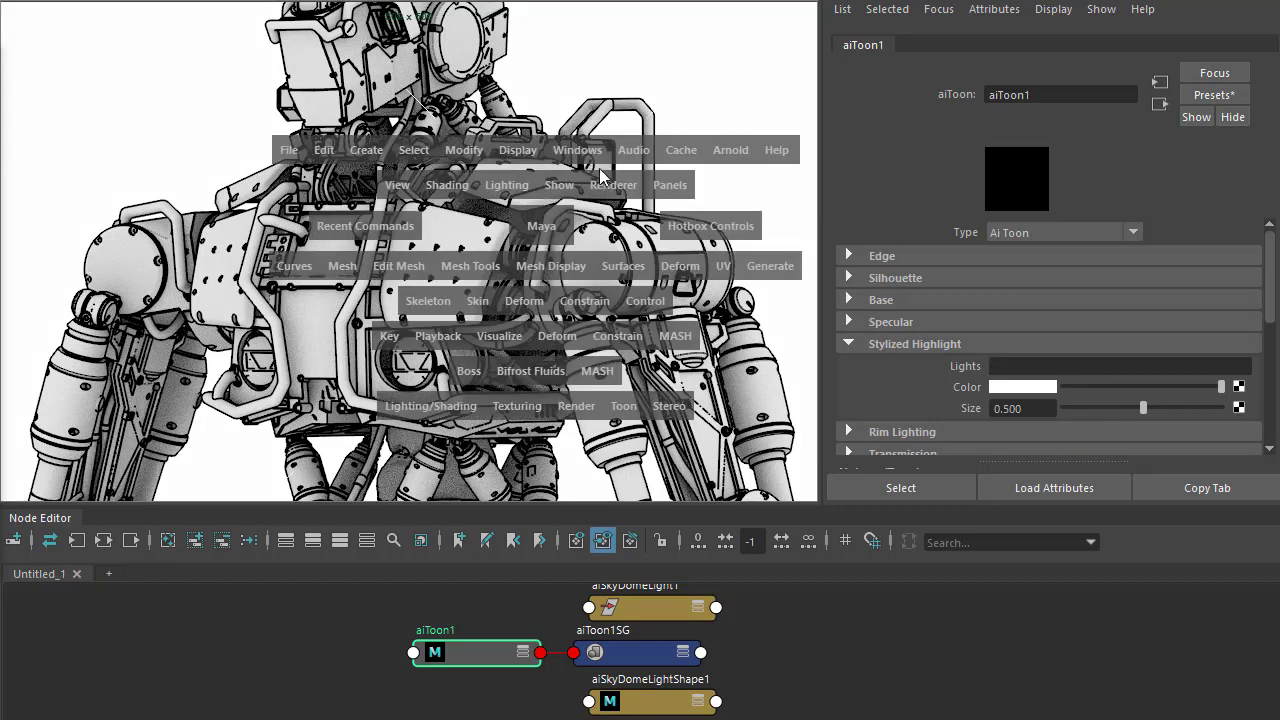
pyautogui.click(366, 150)
pyautogui.moveTo(624, 278)
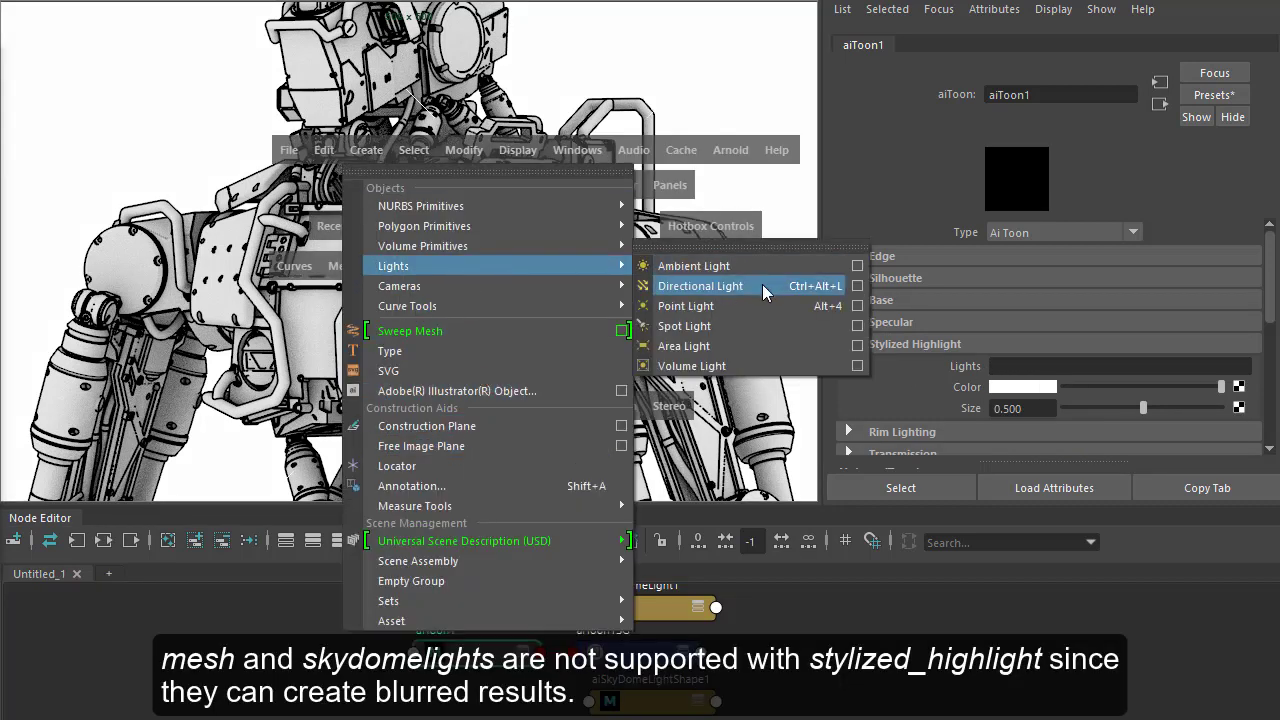
pyautogui.click(700, 286)
# - Place the light above the robot's right side, rotated 30 in Y and tilted down
pyautogui.moveTo(428, 440); pyautogui.dragTo(688, 123)
pyautogui.hotkey('ctrl', 'z')
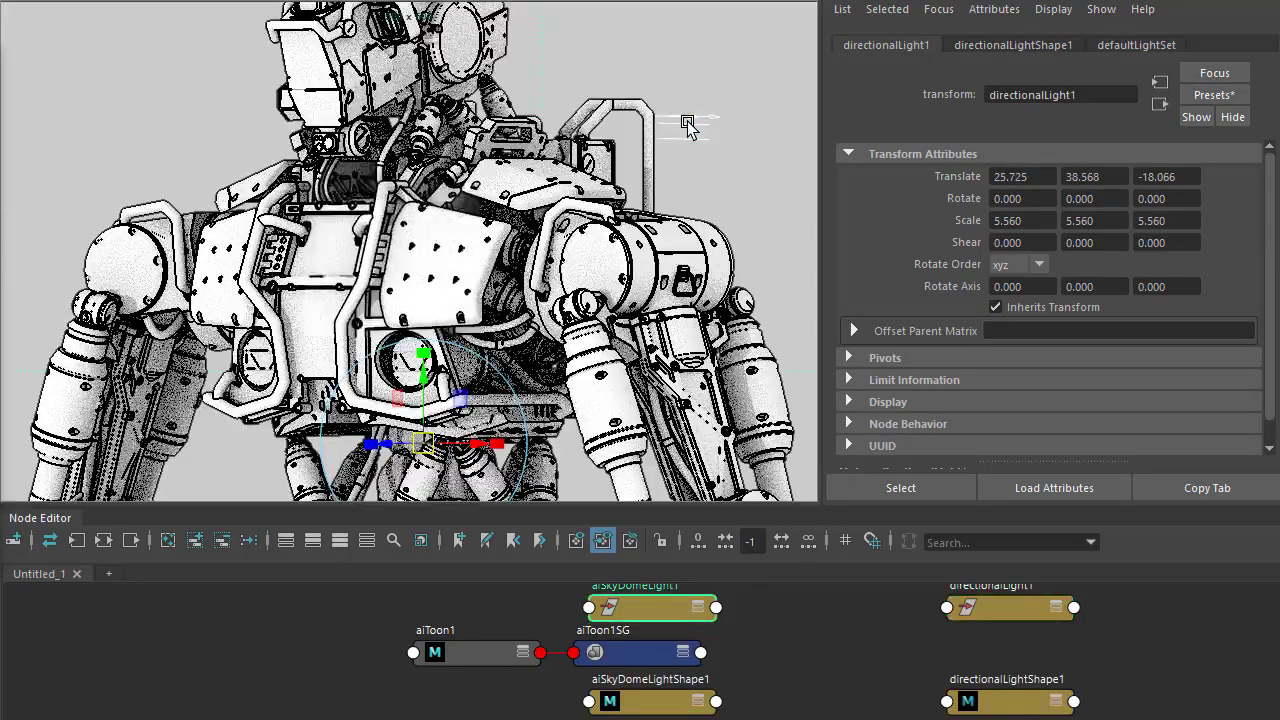
pyautogui.hotkey('ctrl', 'z')
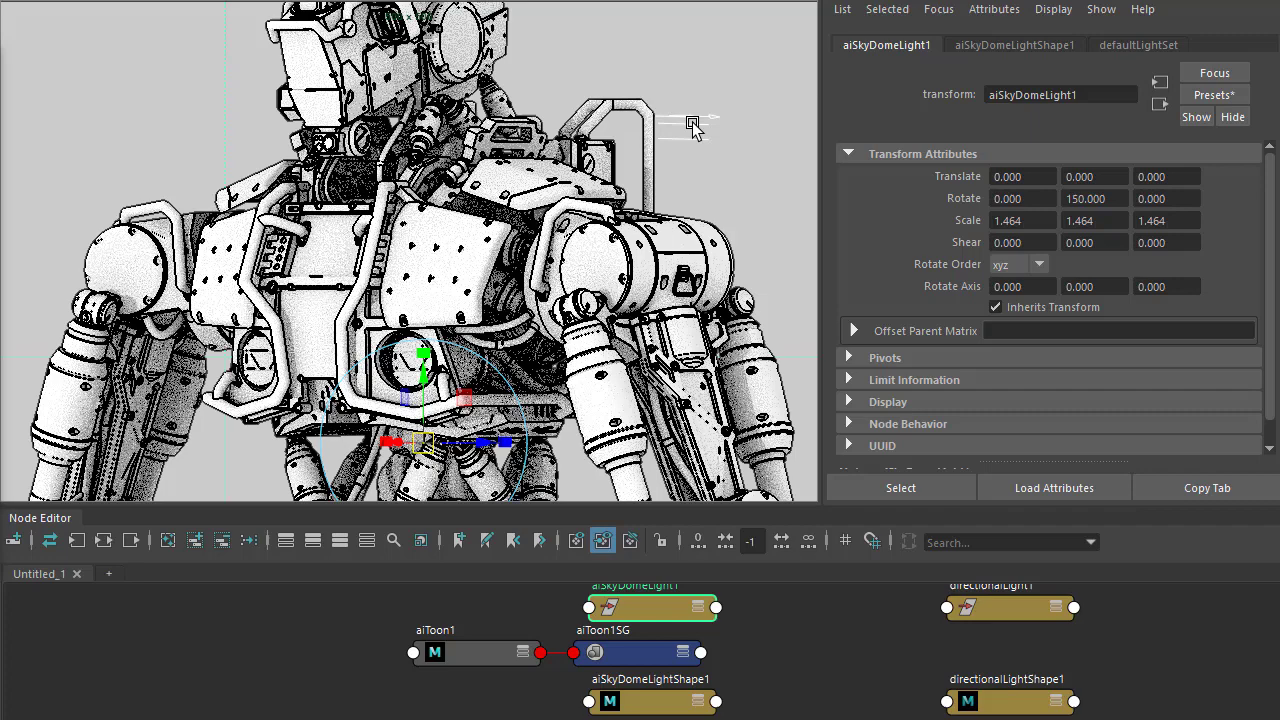
pyautogui.click(688, 123)
pyautogui.hotkey('ctrl', 'z')
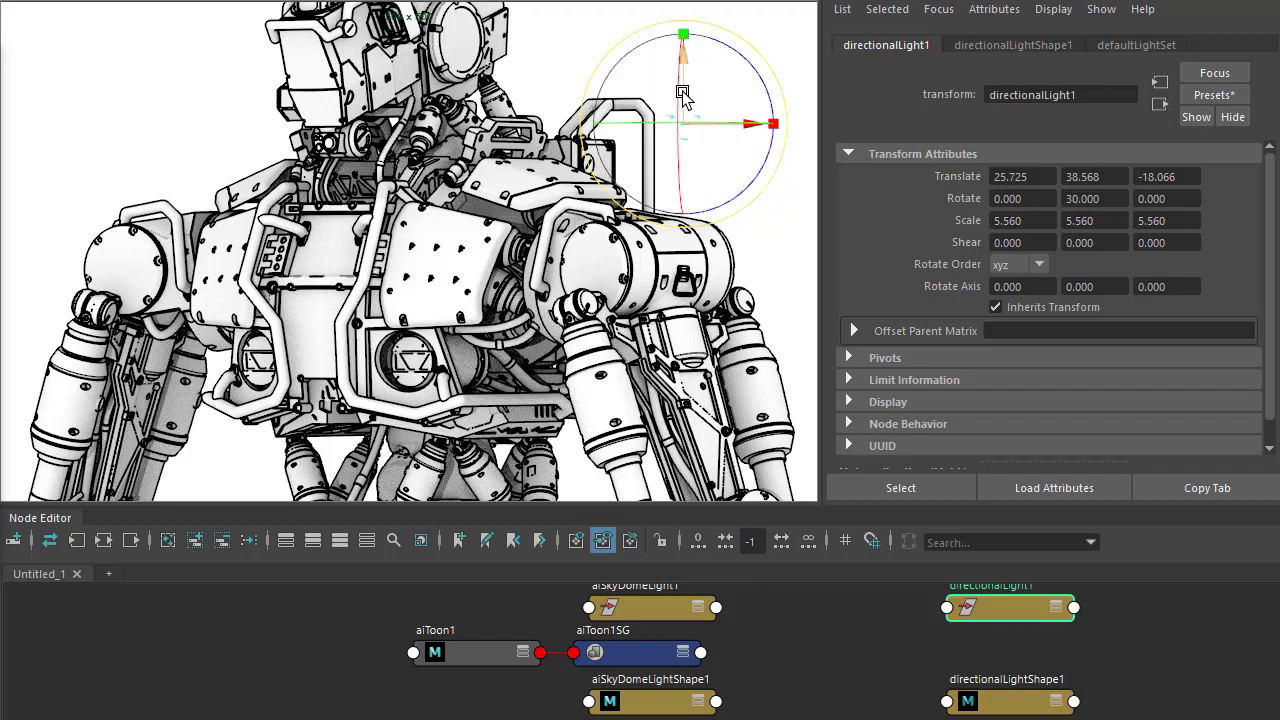
pyautogui.moveTo(683, 95); pyautogui.dragTo(743, 155)
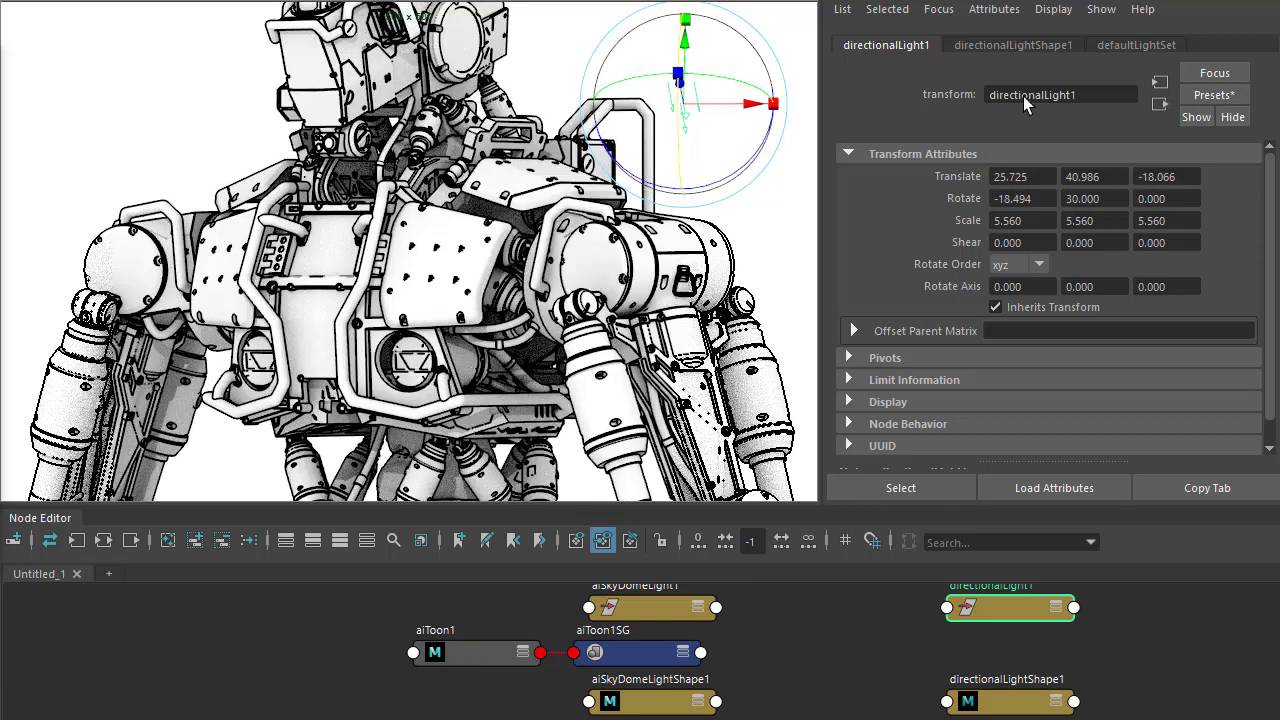
# - Set aiToon1's stylized highlight light to directionalLightShape1 and specular weight to 0.526
pyautogui.click(1015, 47)
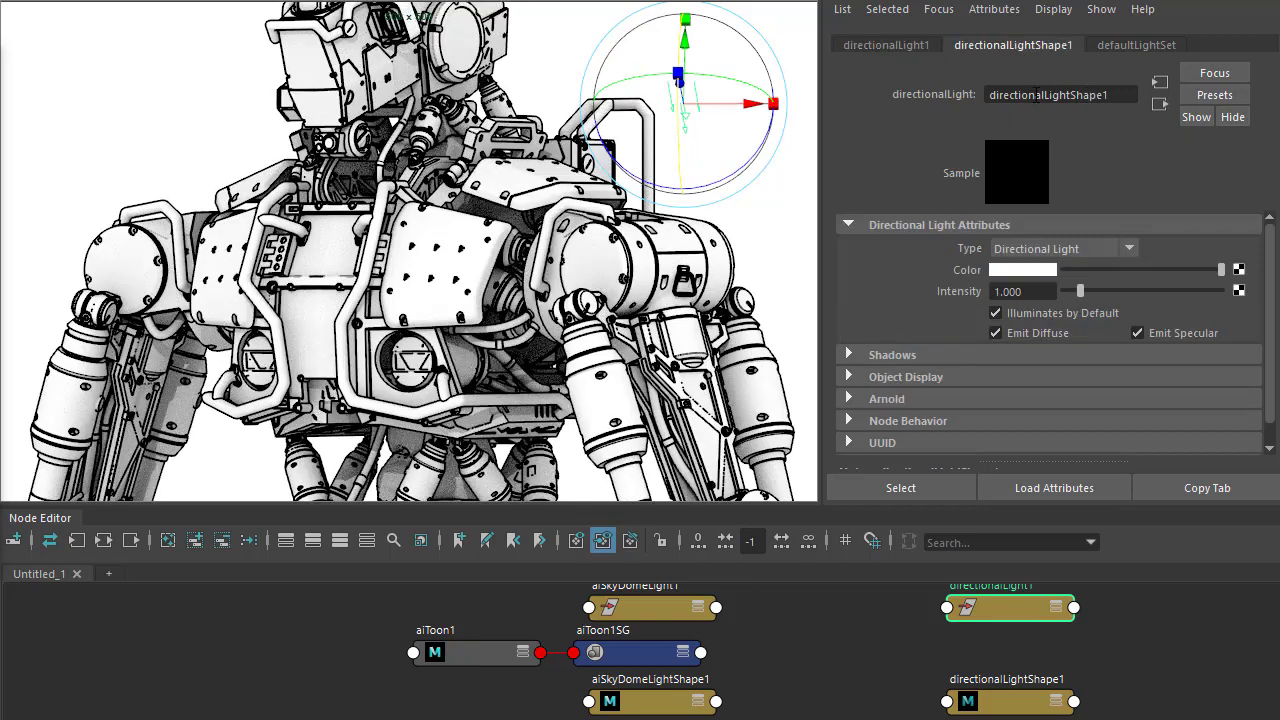
pyautogui.doubleClick(1035, 95)
pyautogui.hotkey('ctrl', 'c')
pyautogui.click(457, 655)
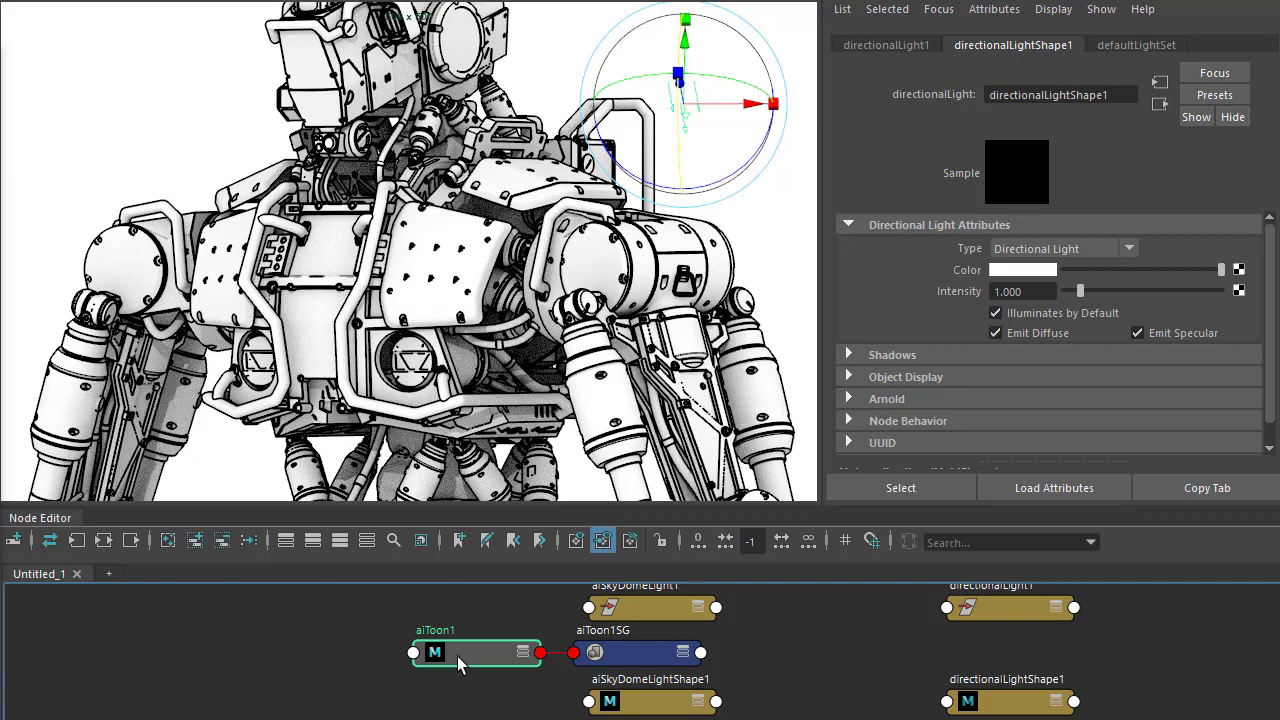
pyautogui.click(995, 367)
pyautogui.hotkey('ctrl', 'v')
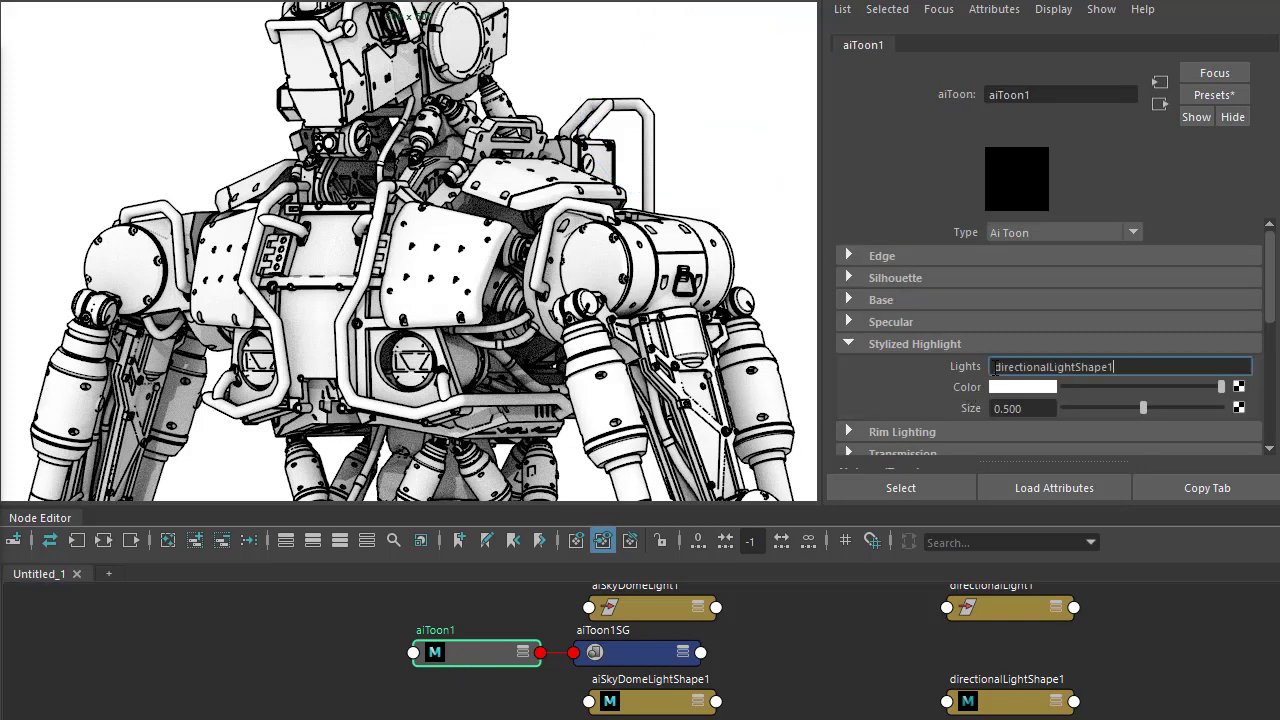
pyautogui.press('Return')
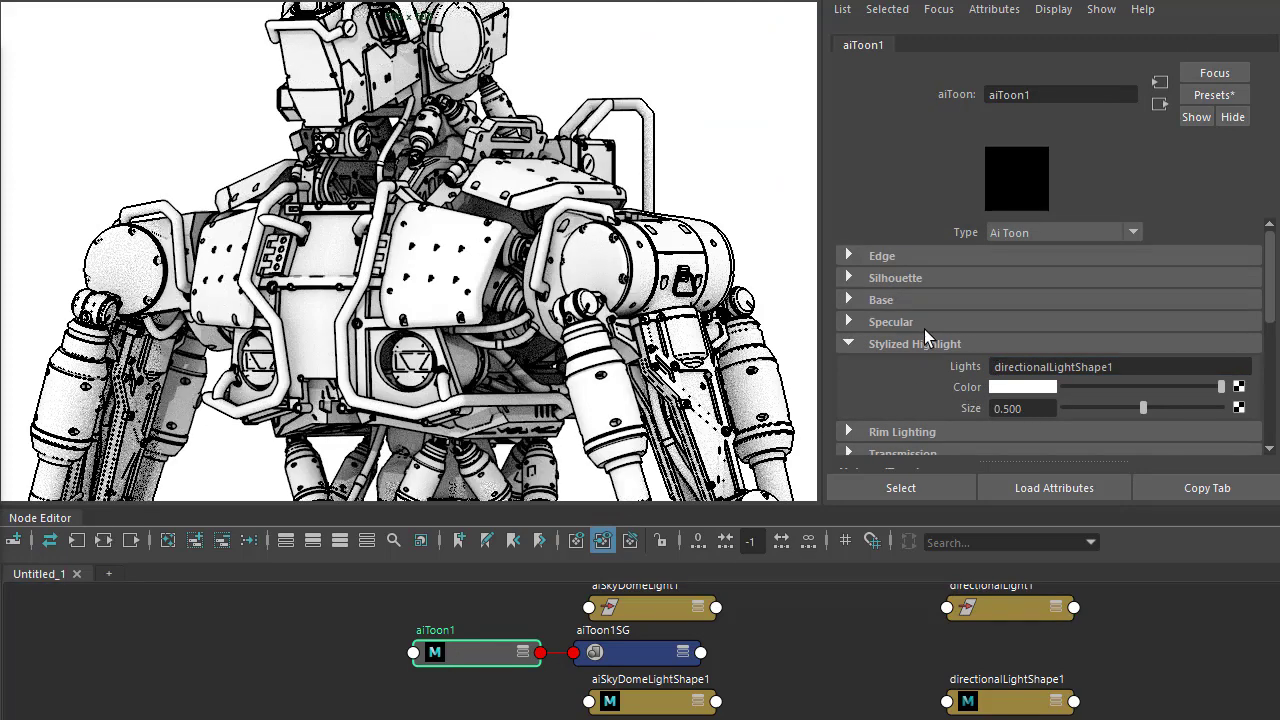
pyautogui.click(922, 322)
pyautogui.moveTo(1066, 344); pyautogui.dragTo(1145, 341)
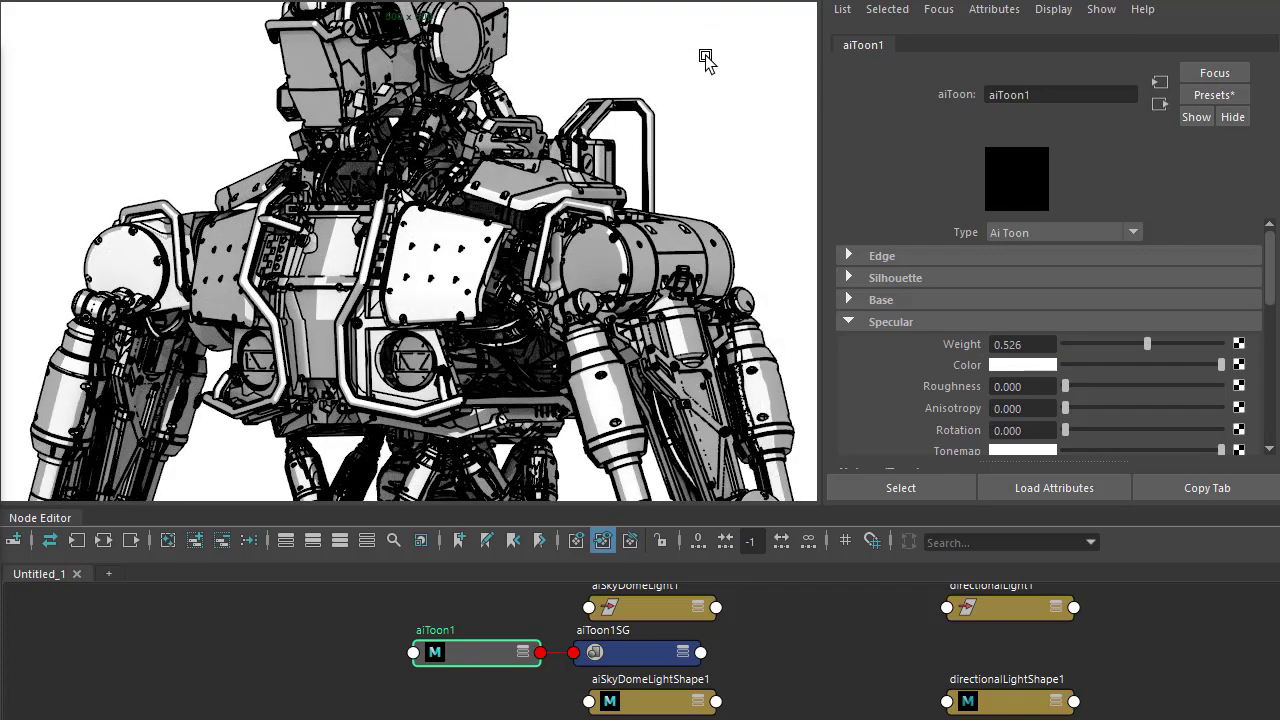
# - Select directionalLight1 and rotate it to a new shading angle
pyautogui.click(766, 162)
pyautogui.moveTo(678, 82); pyautogui.dragTo(780, 189)
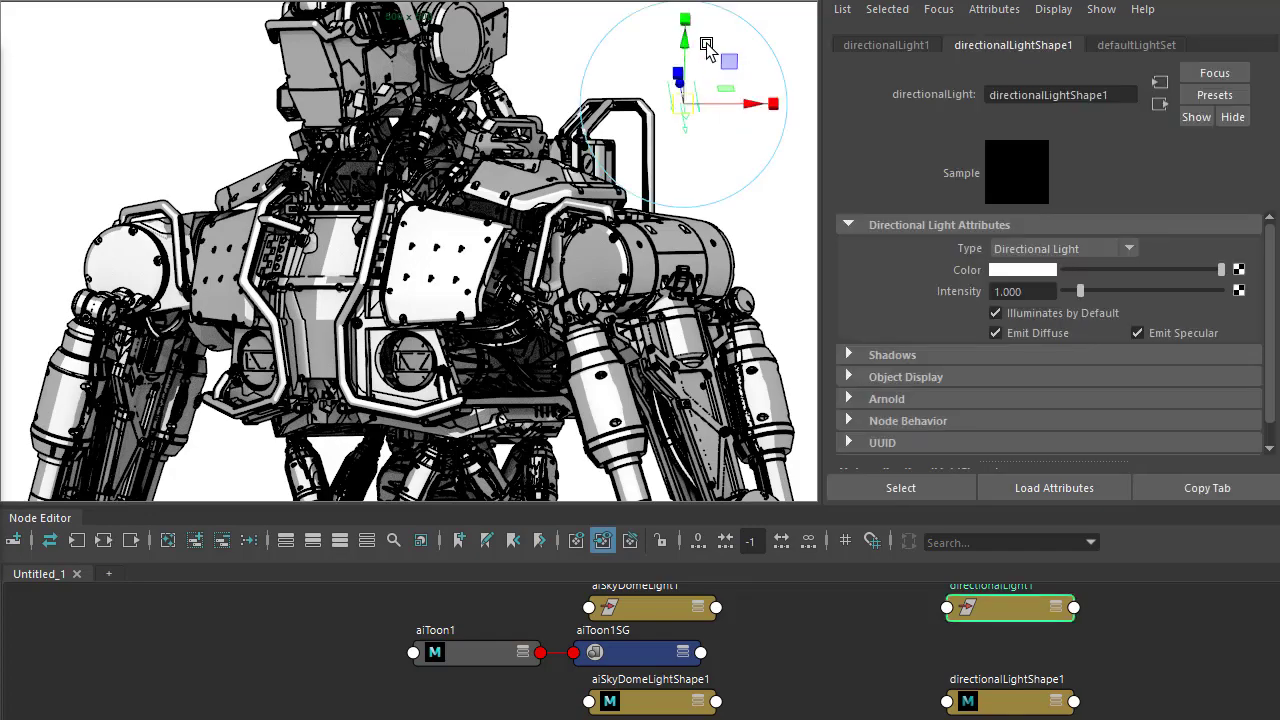
pyautogui.moveTo(712, 82); pyautogui.dragTo(706, 82)
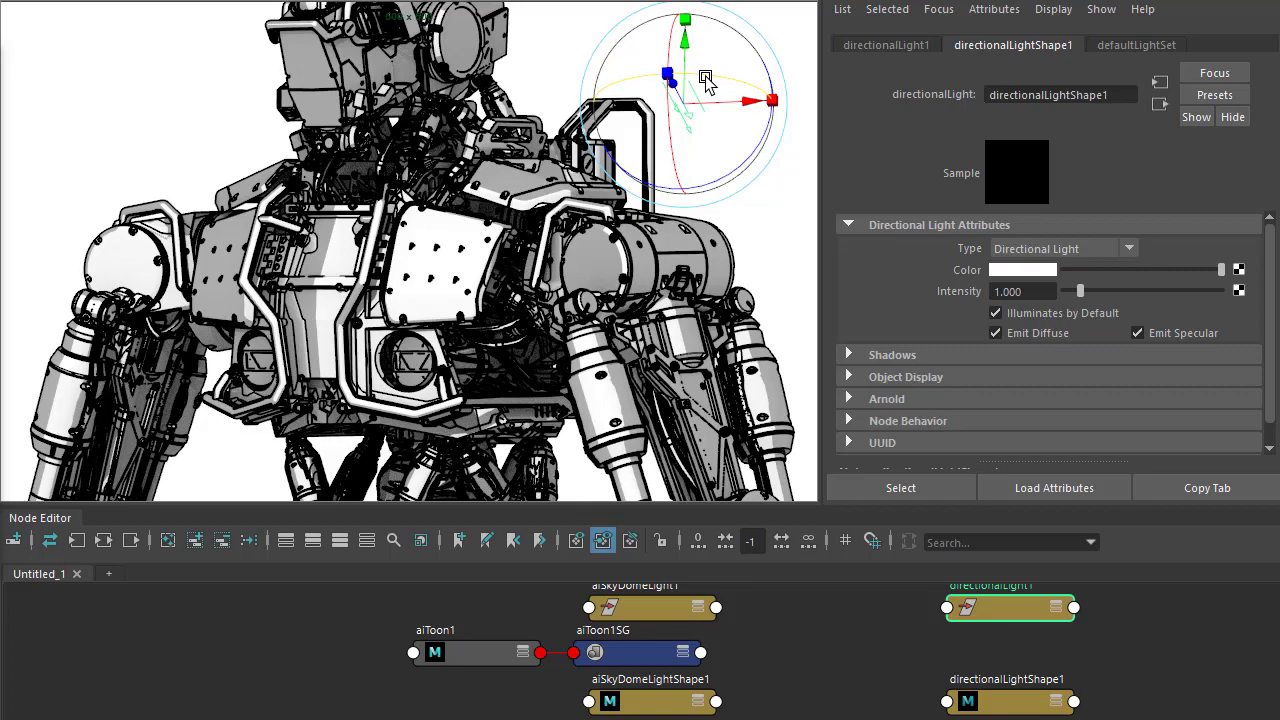
# - Duplicate it as directionalLight2, rotate the copy differently, and copy its shape name
pyautogui.hotkey('ctrl', 'd')
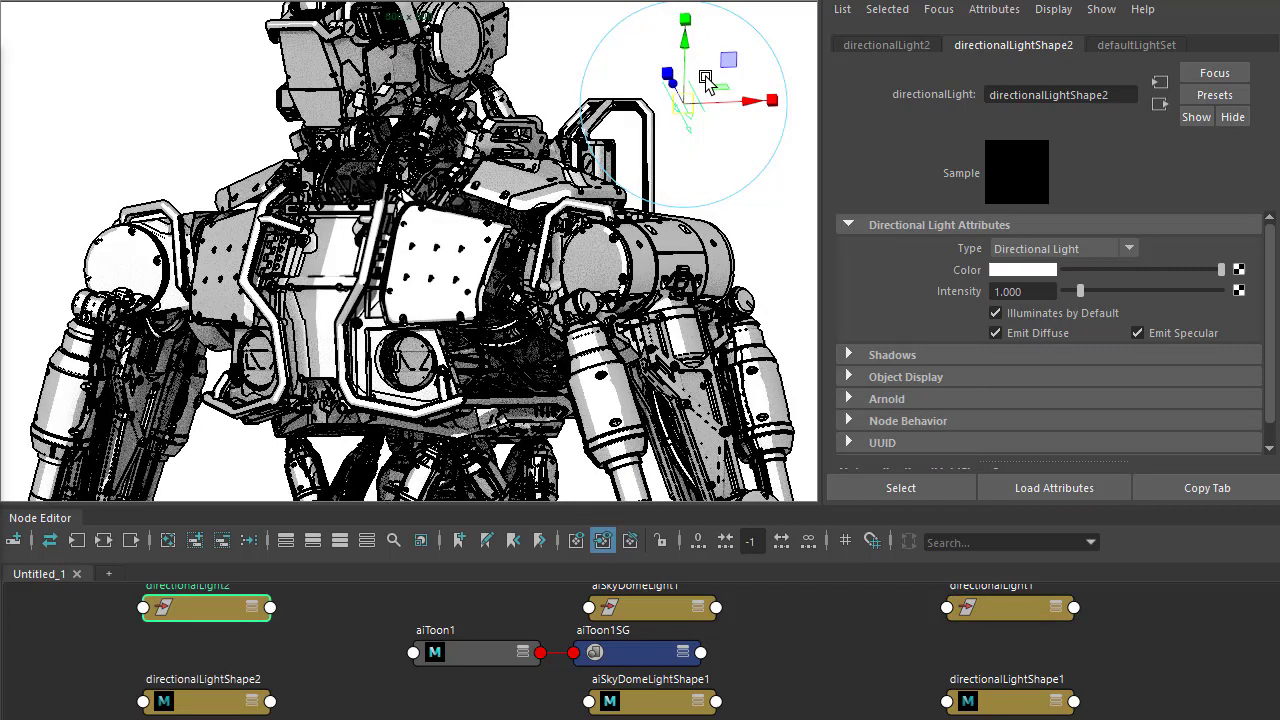
pyautogui.moveTo(705, 80); pyautogui.dragTo(705, 81)
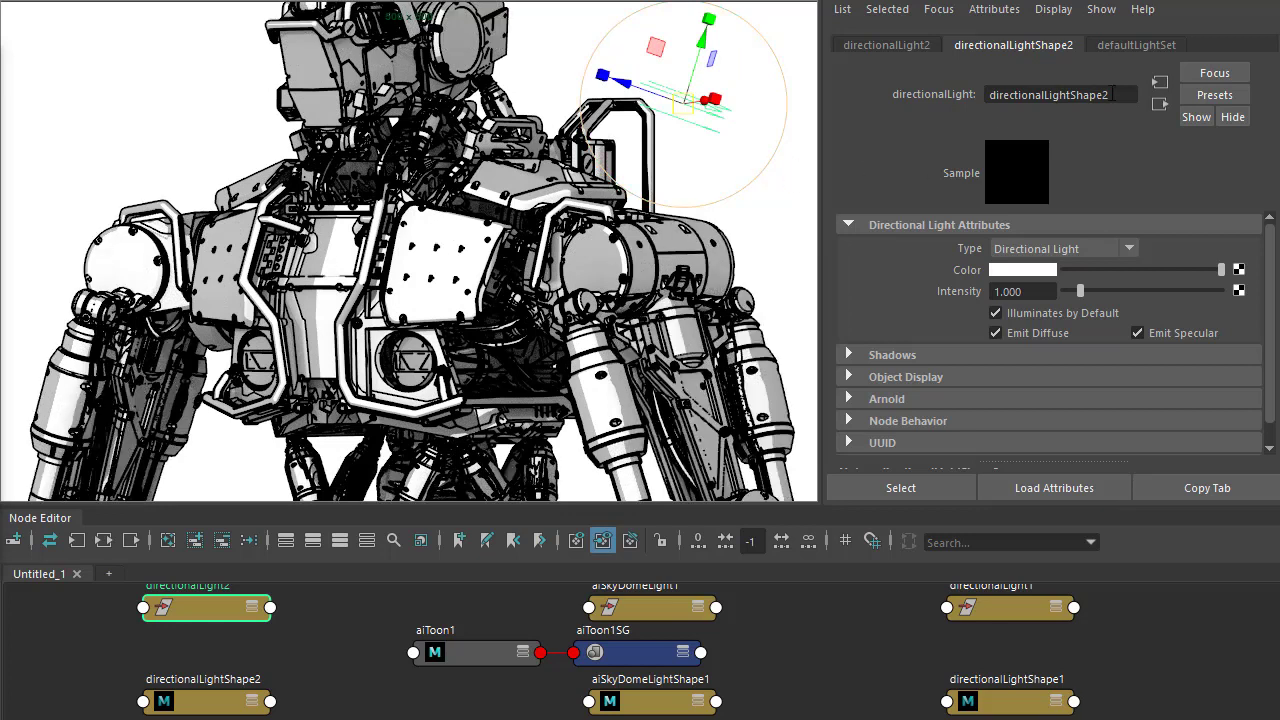
pyautogui.moveTo(1121, 93); pyautogui.dragTo(936, 100)
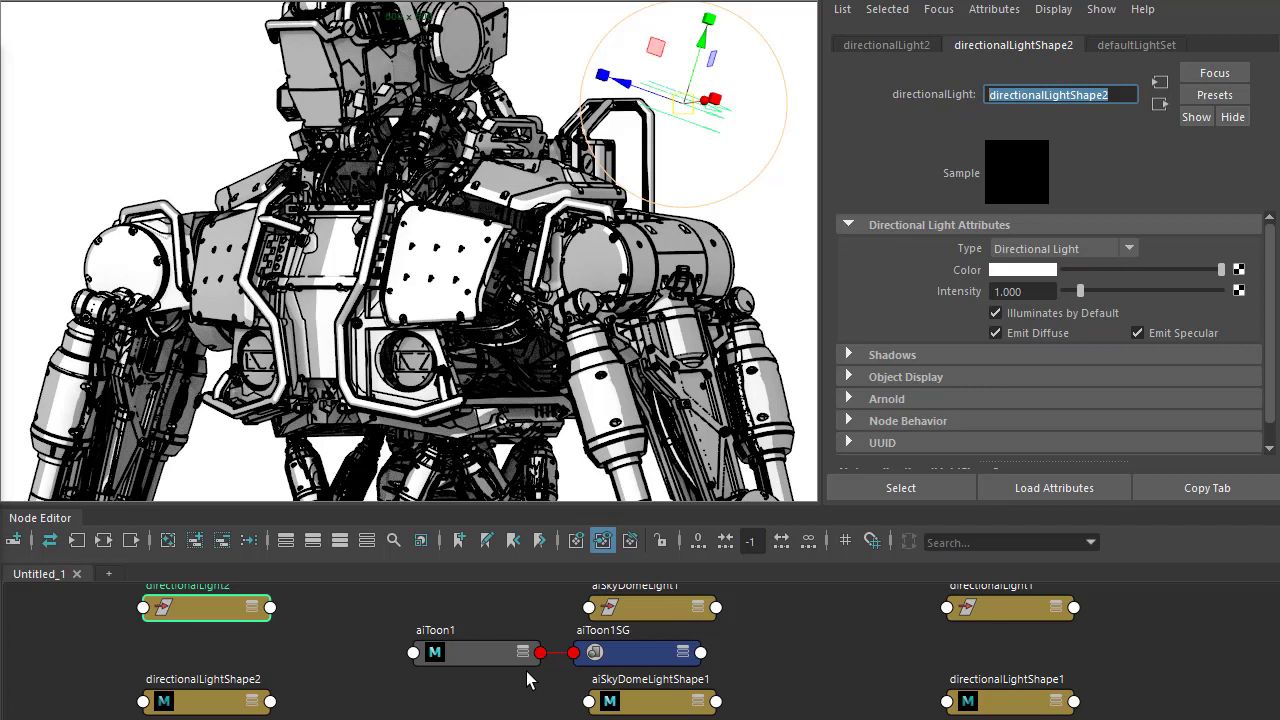
# - Enter directionalLightShape1 and directionalLightShape2 as aiToon1's stylized highlight lights
pyautogui.click(486, 656)
pyautogui.scroll(-3, 902, 391)
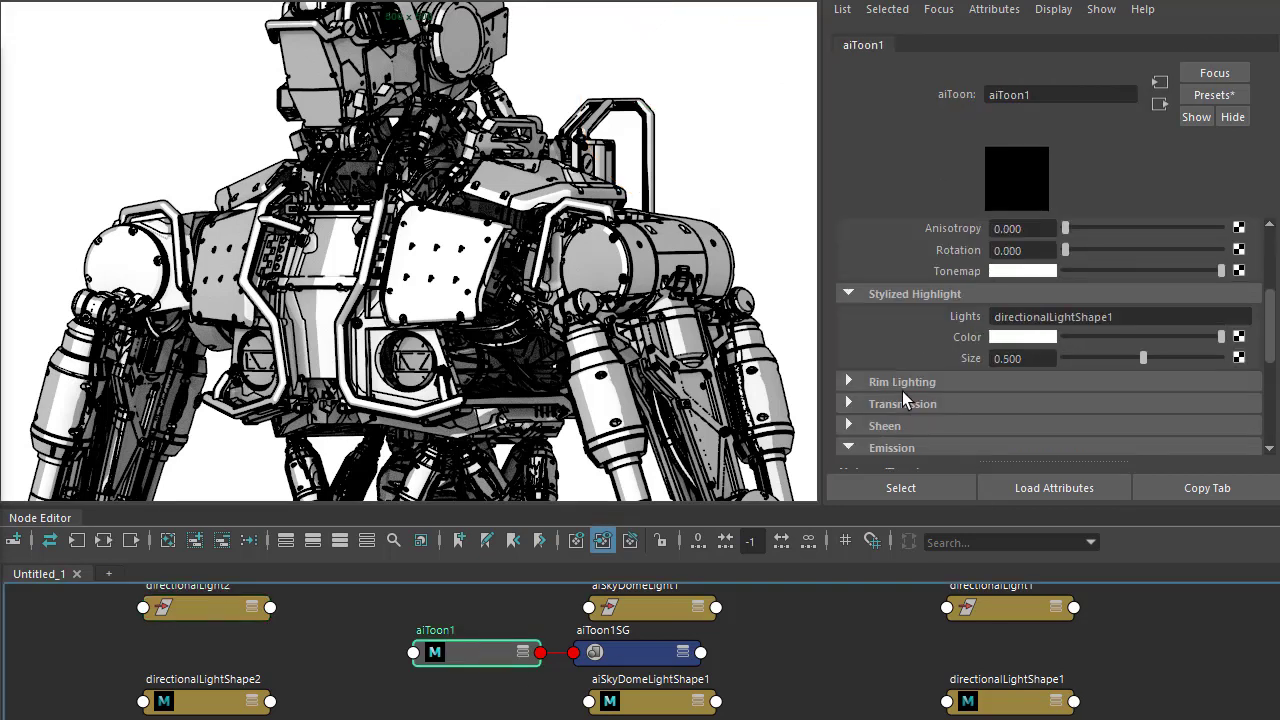
pyautogui.click(1130, 317)
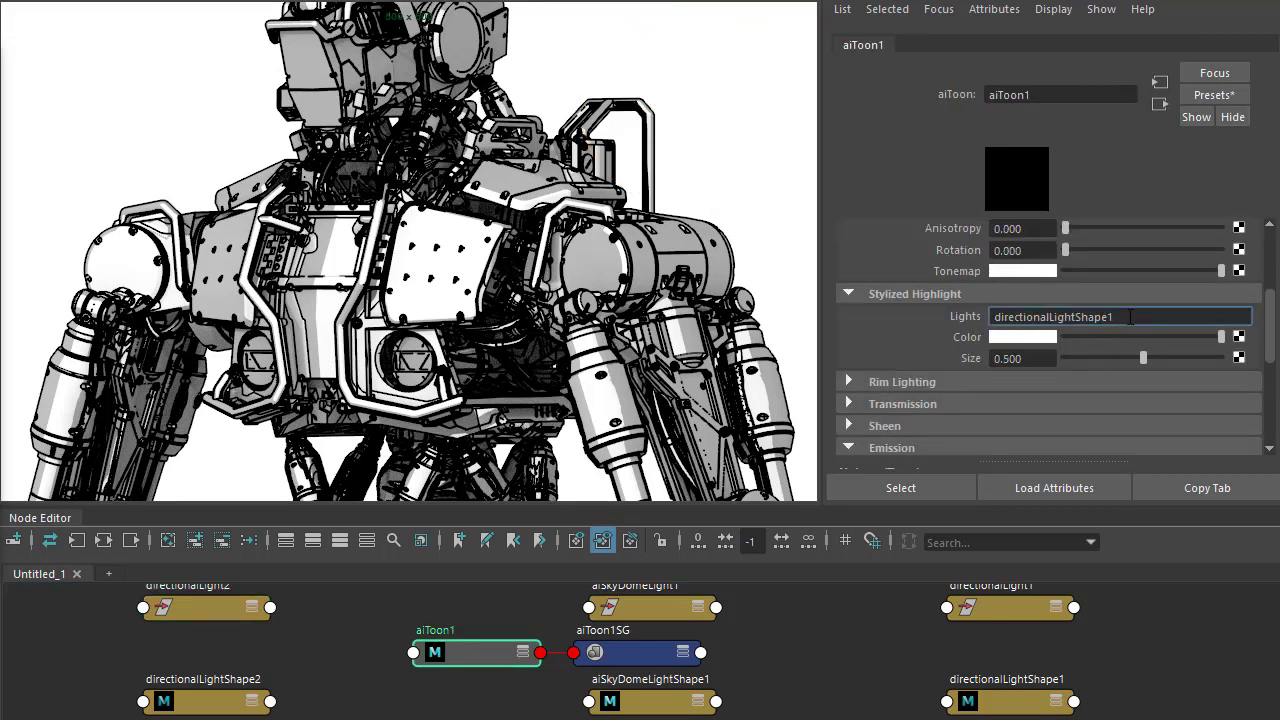
pyautogui.write('directionalLightShape1 directionalLightShape2')
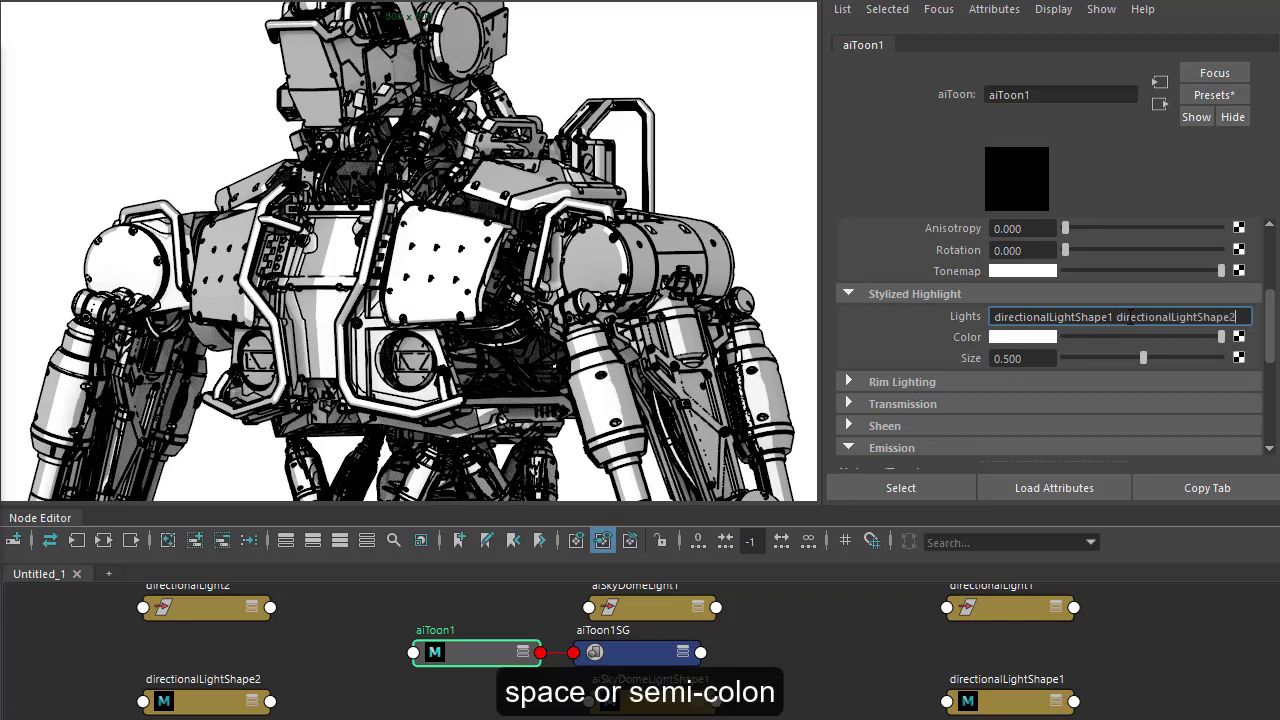
pyautogui.press('Return')
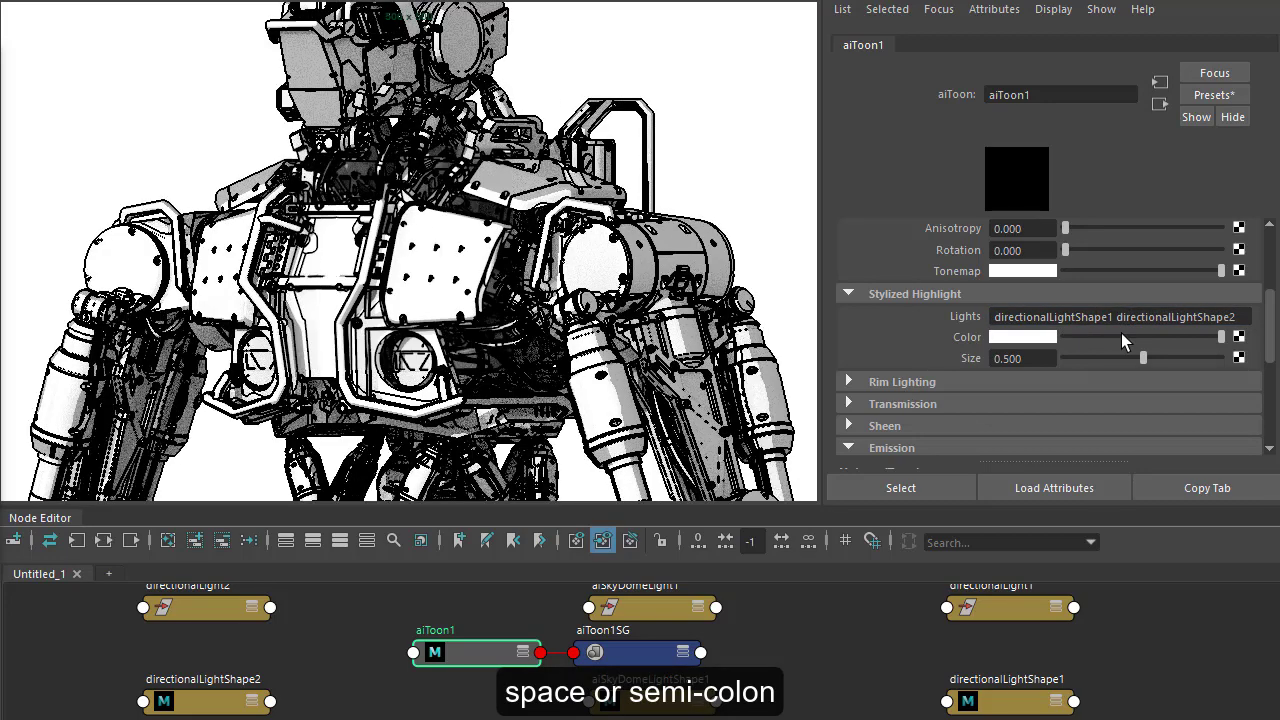
# - Change directionalLight2's color from red to a slightly dimmed light grey
pyautogui.scroll(3, 905, 324)
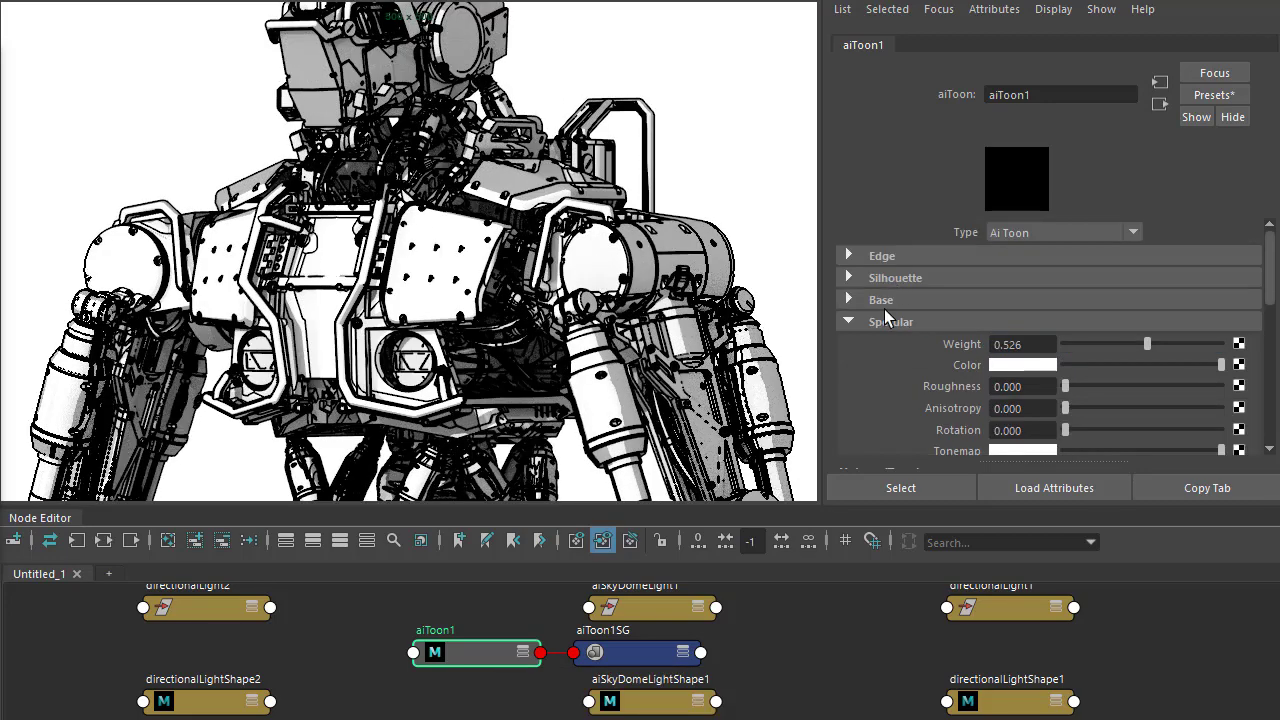
pyautogui.click(196, 610)
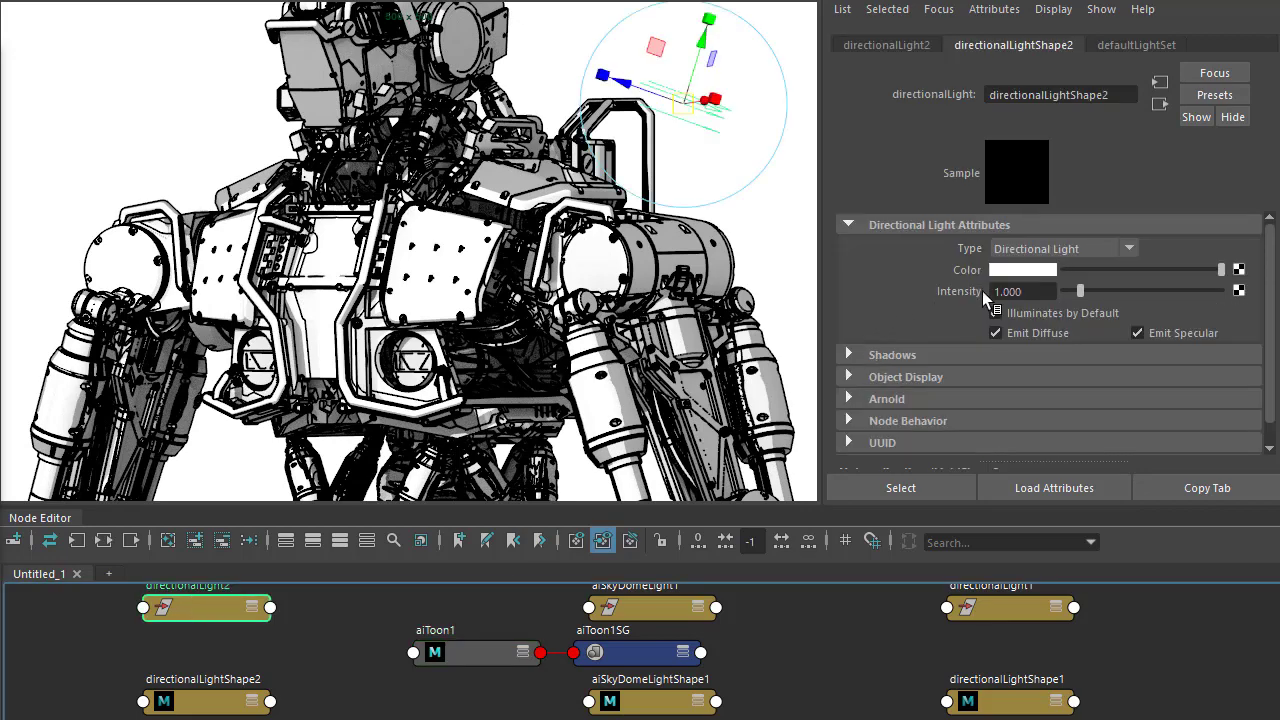
pyautogui.click(1027, 278)
pyautogui.click(950, 226)
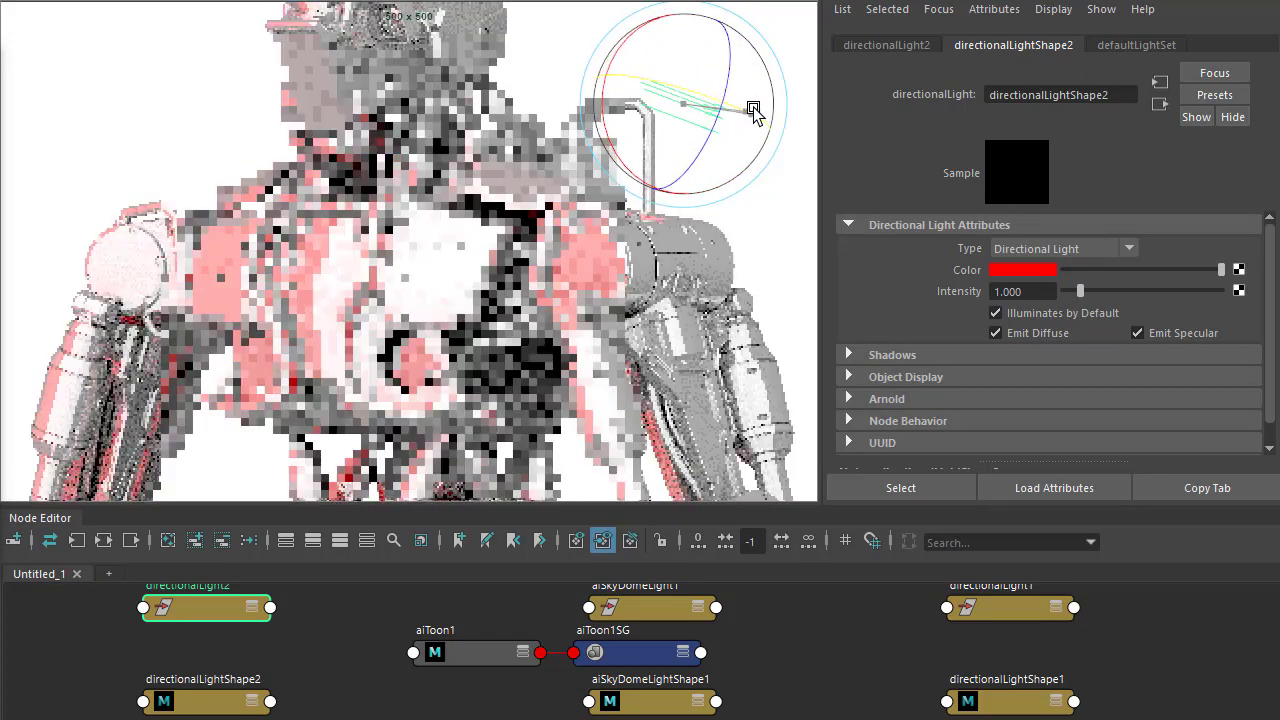
pyautogui.press('w')
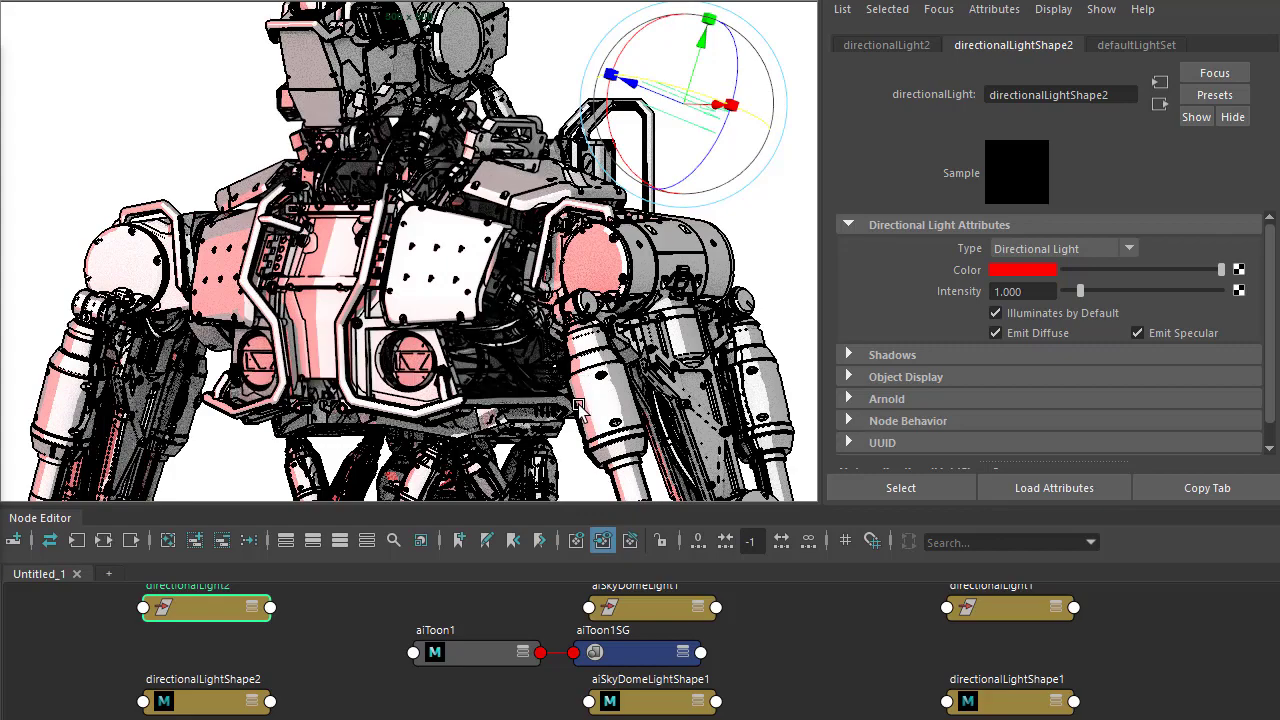
pyautogui.moveTo(1090, 270); pyautogui.dragTo(1220, 270)
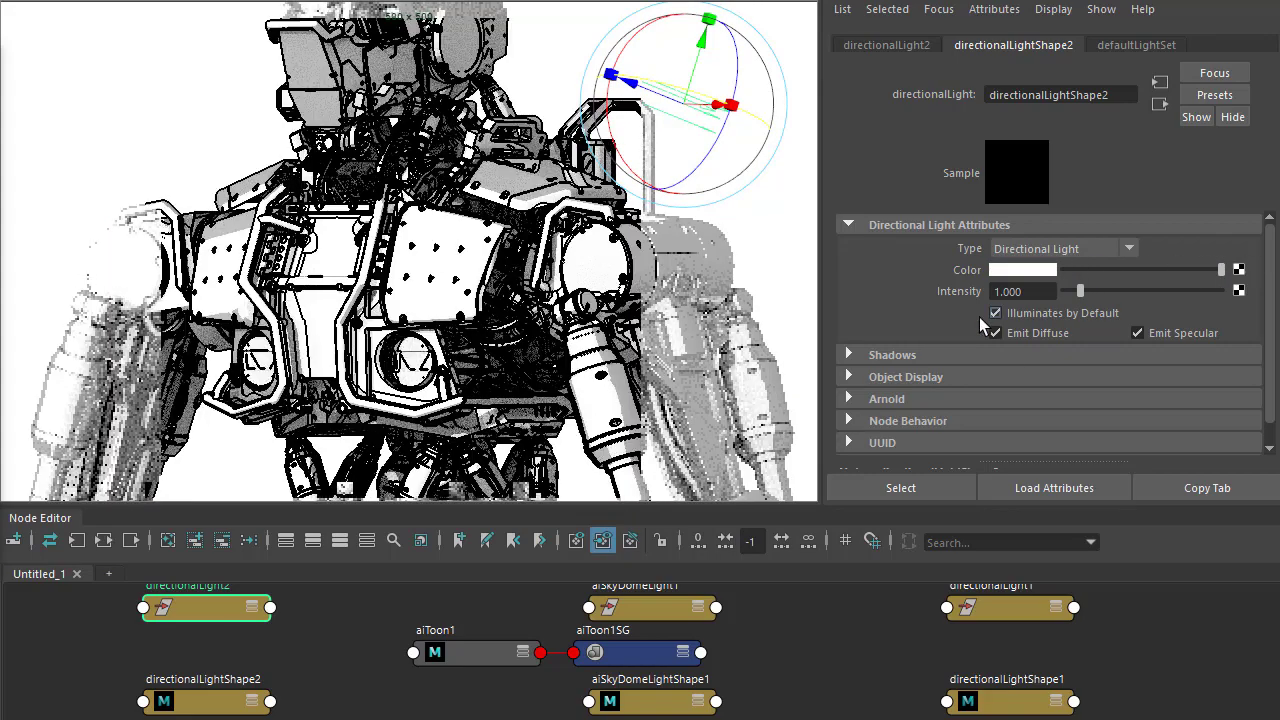
pyautogui.moveTo(1087, 278); pyautogui.dragTo(1162, 270)
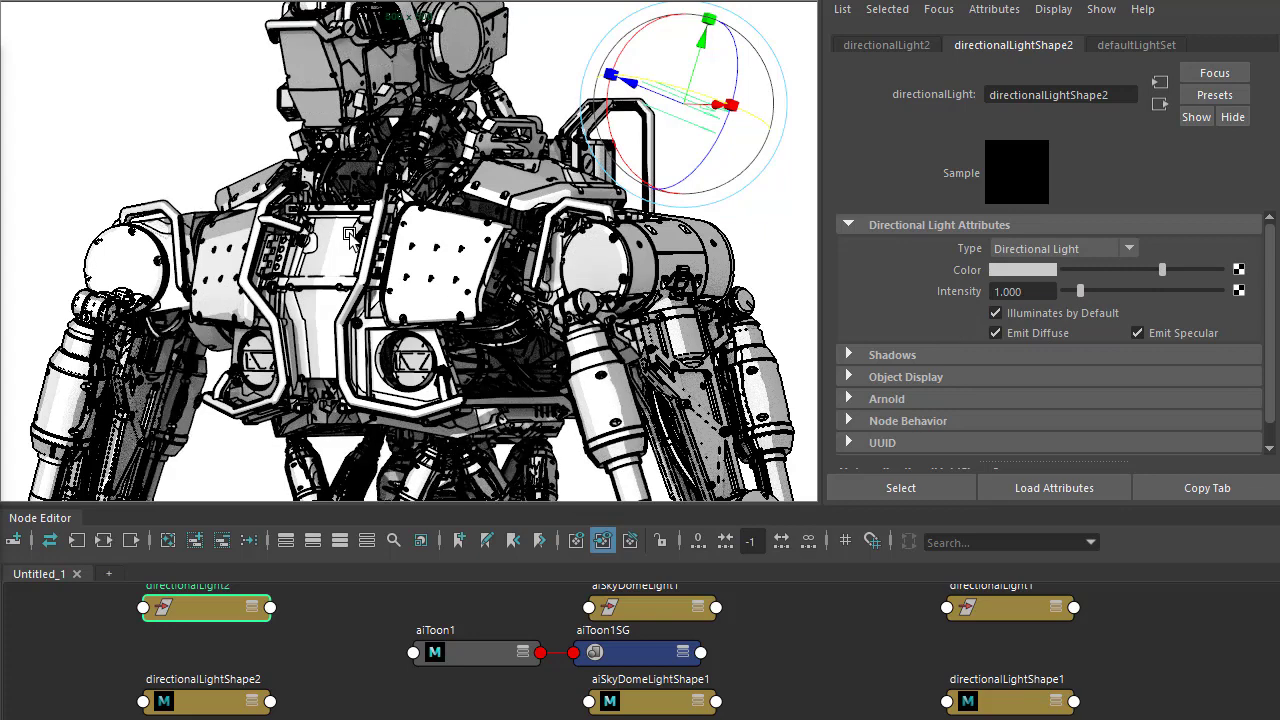
pyautogui.click(3, 370)
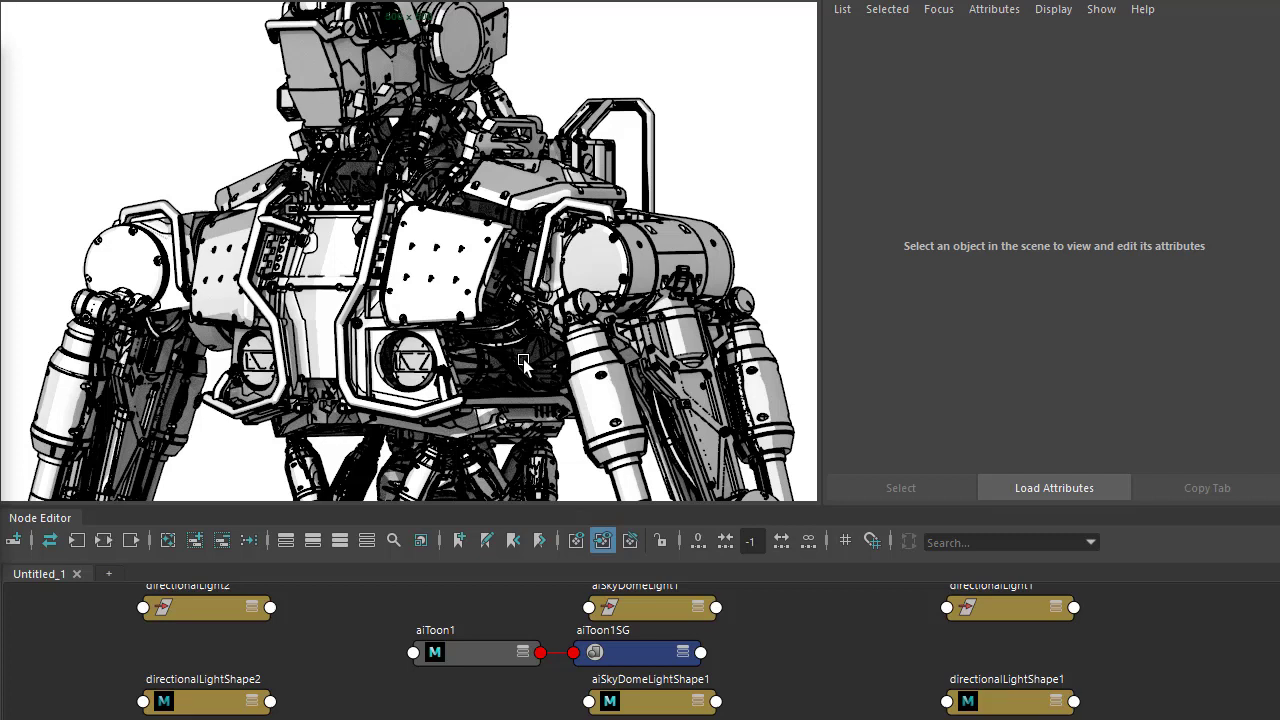
# - Connect an aiFacingRatio node to aiToon1's Edge Width Scaling and turn on Invert
pyautogui.click(476, 656)
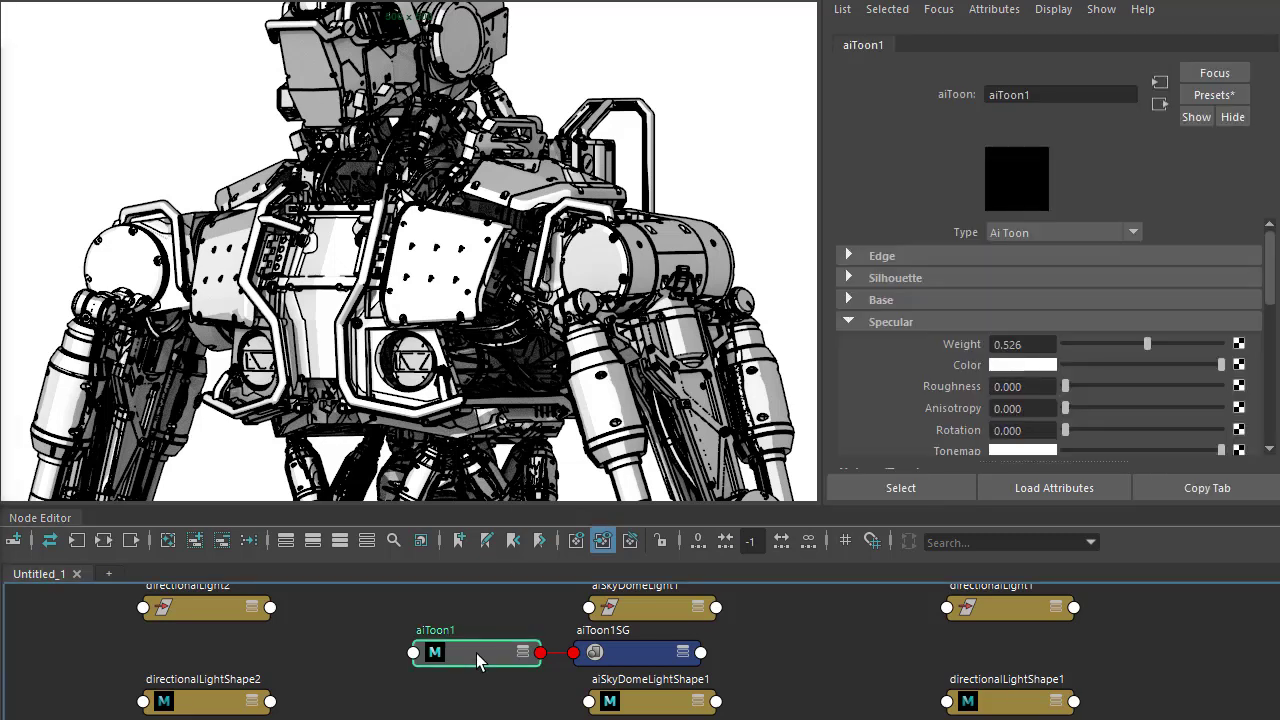
pyautogui.click(882, 257)
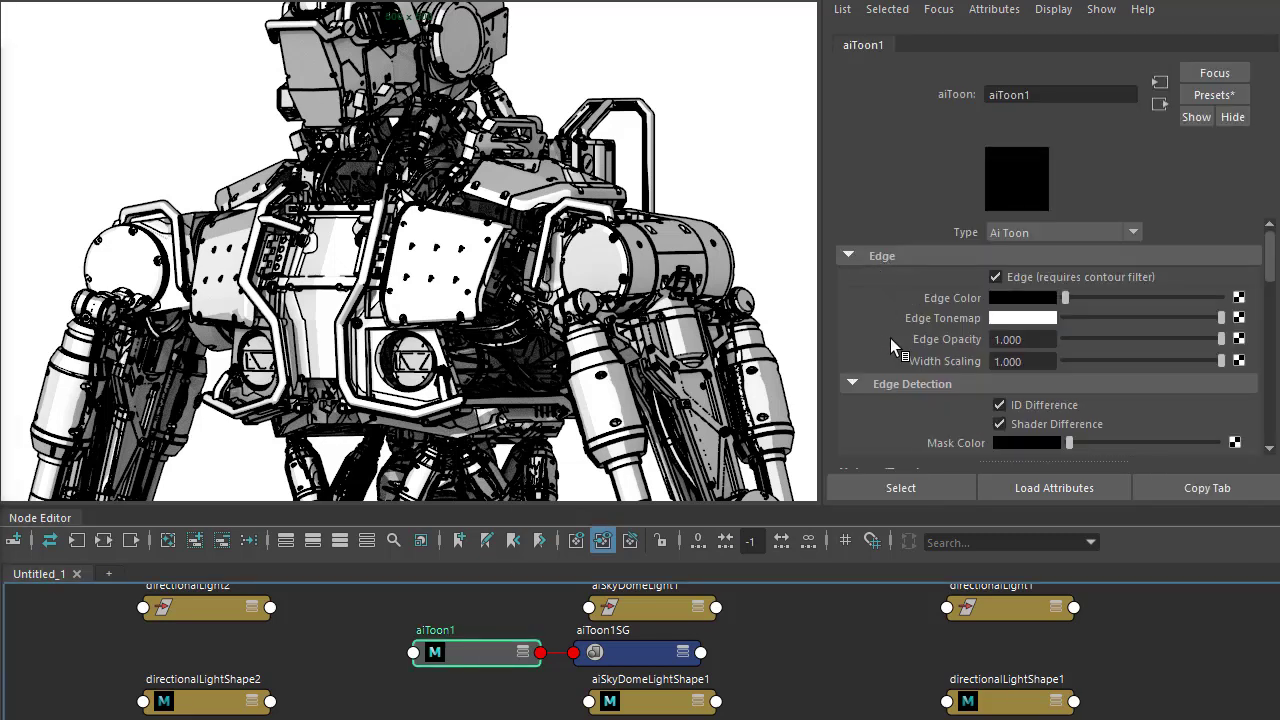
pyautogui.click(1238, 361)
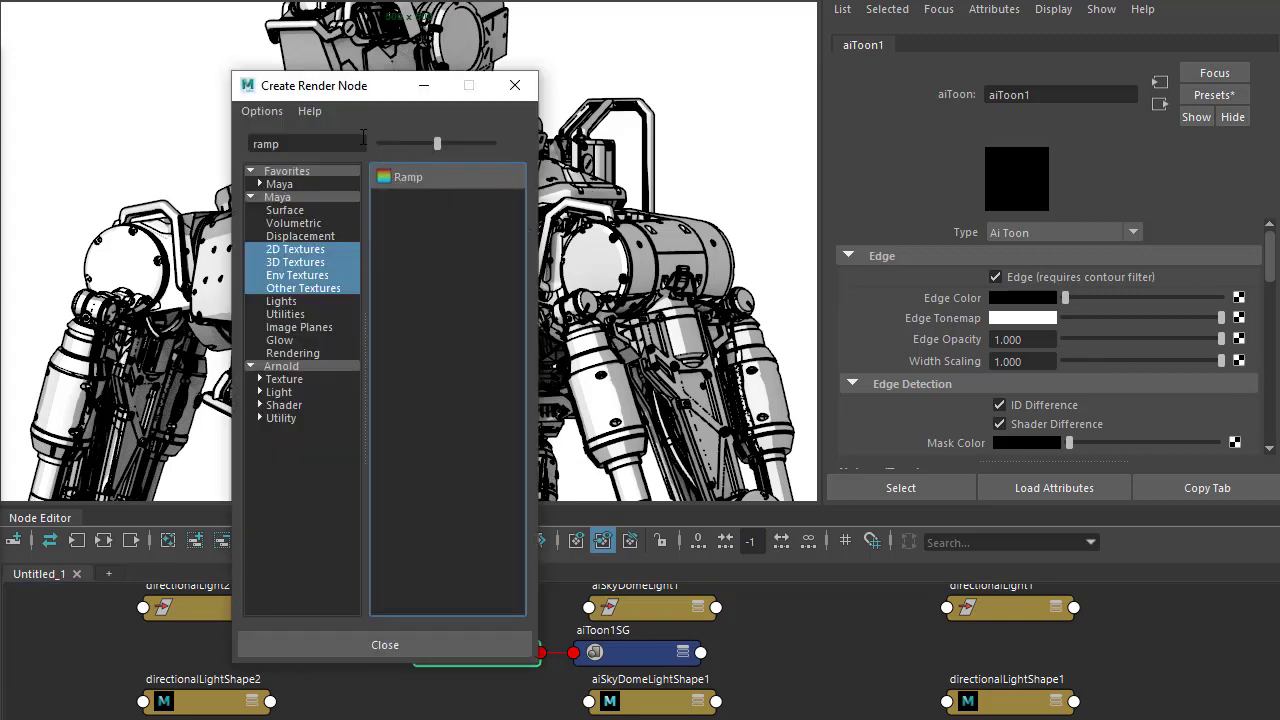
pyautogui.doubleClick(357, 143)
pyautogui.write('faci')
pyautogui.press('Return')
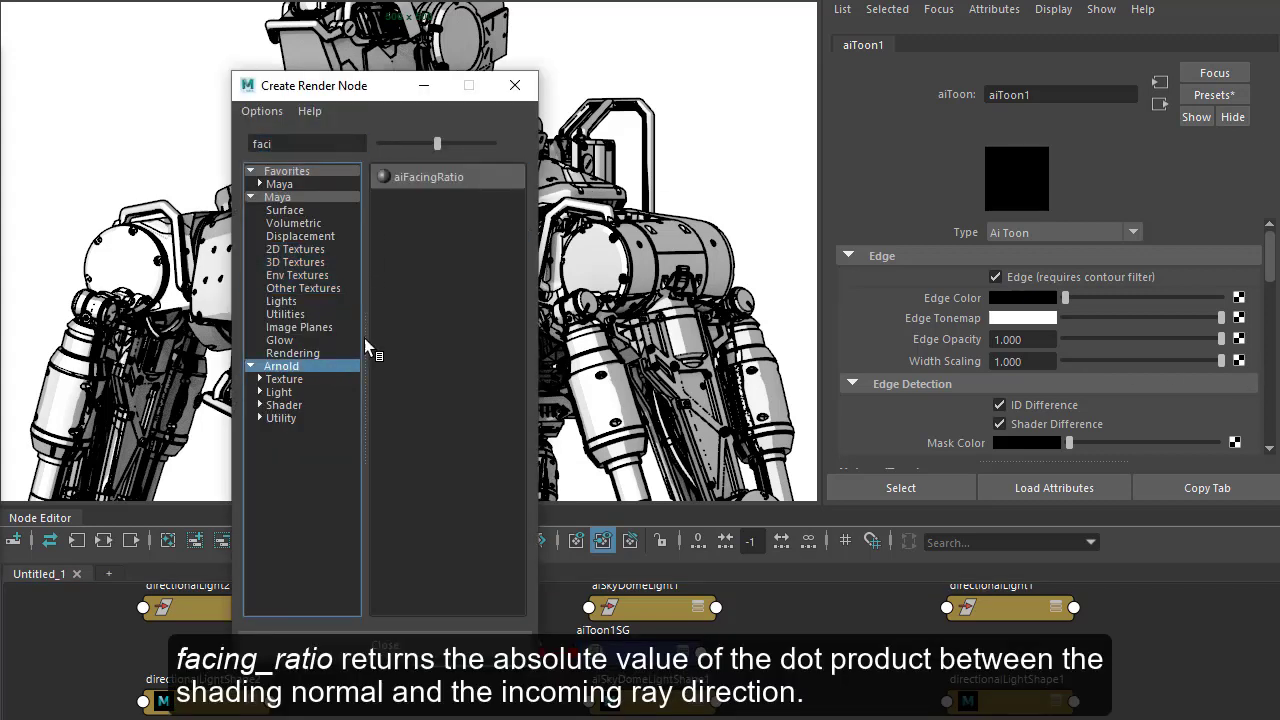
pyautogui.click(417, 178)
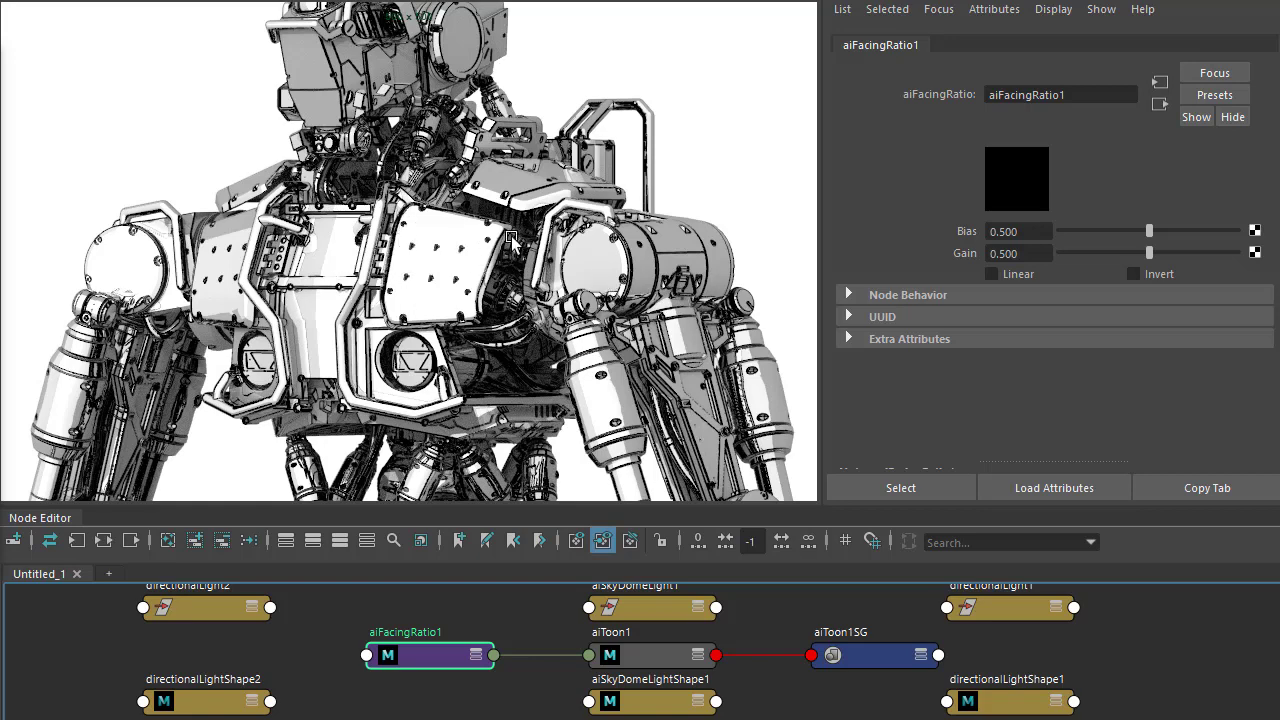
pyautogui.click(1160, 274)
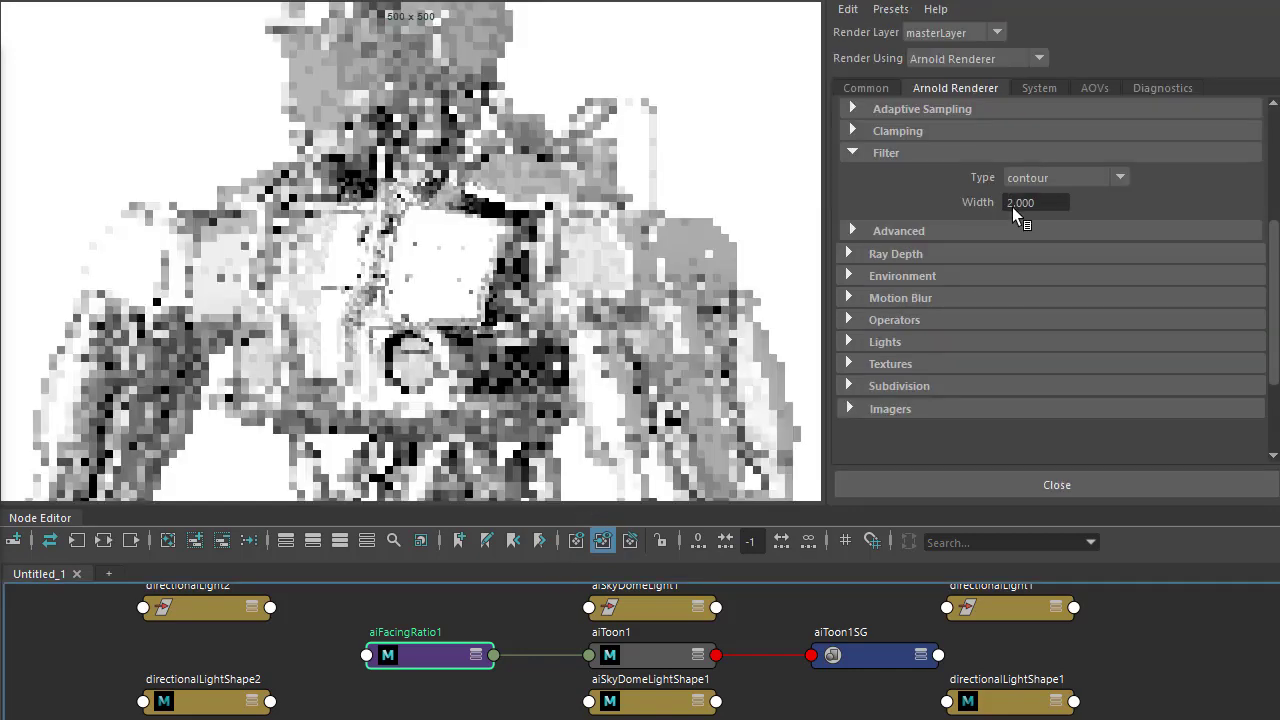
# - Set the contour filter width to 3
pyautogui.click(1042, 200)
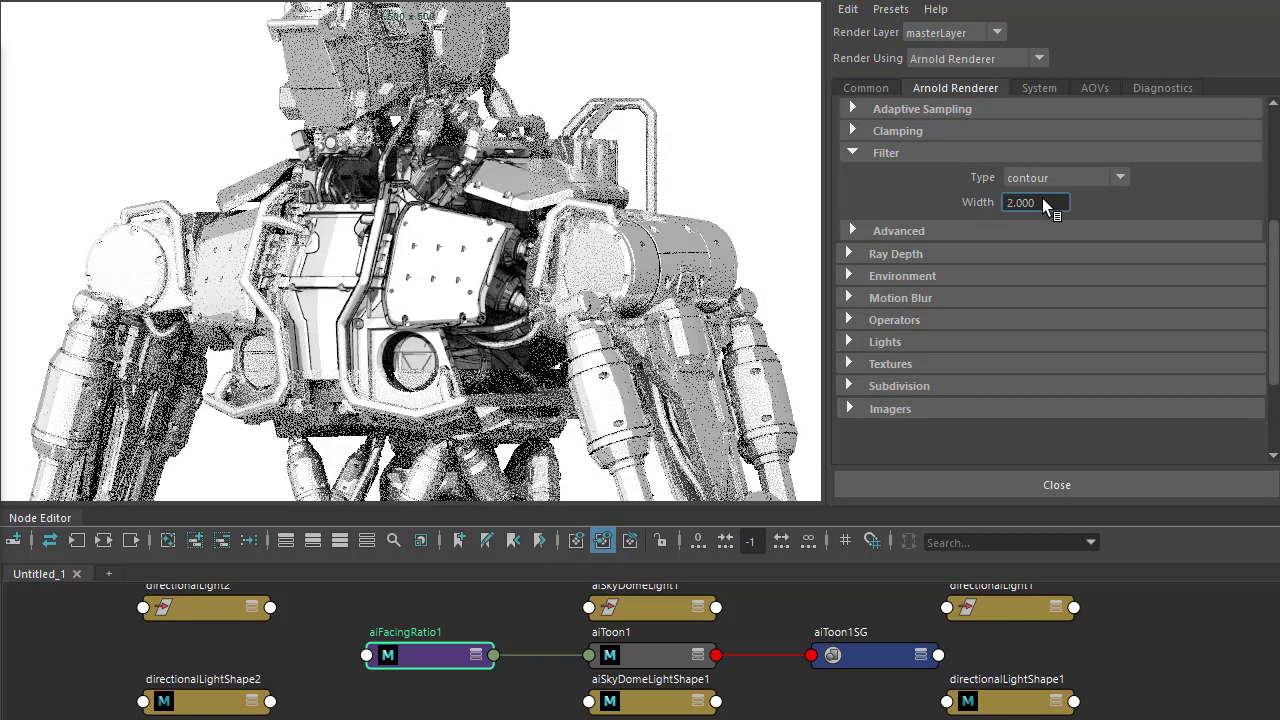
pyautogui.doubleClick(1044, 200)
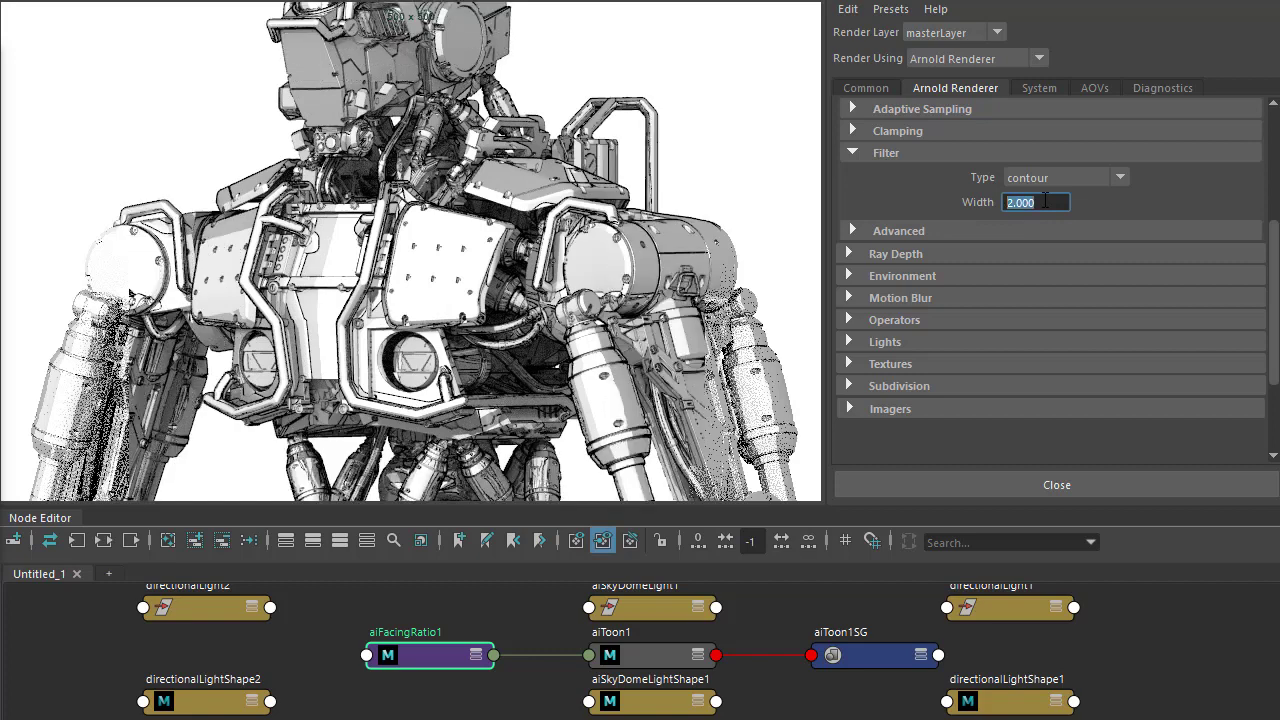
pyautogui.write('3')
pyautogui.press('Return')
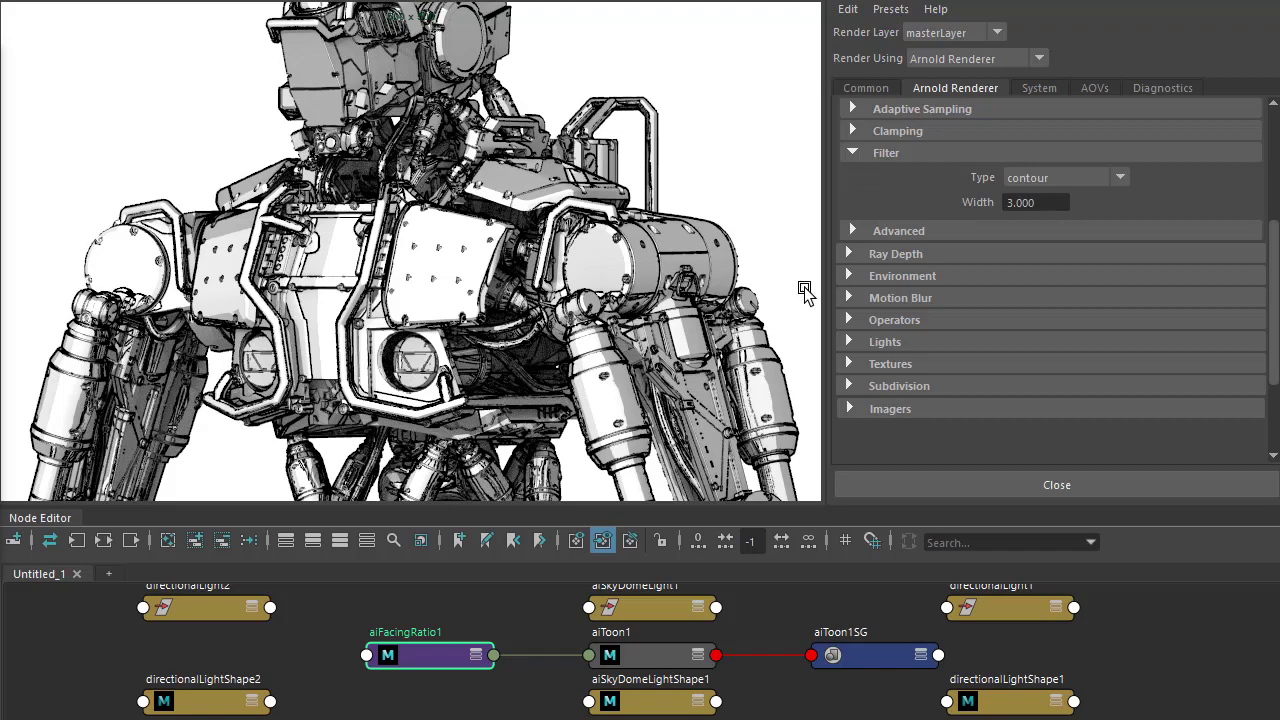
# - Try Bias 1.000 on aiFacingRatio1, then set Bias and Gain to 0.5 with Invert on
pyautogui.click(386, 655)
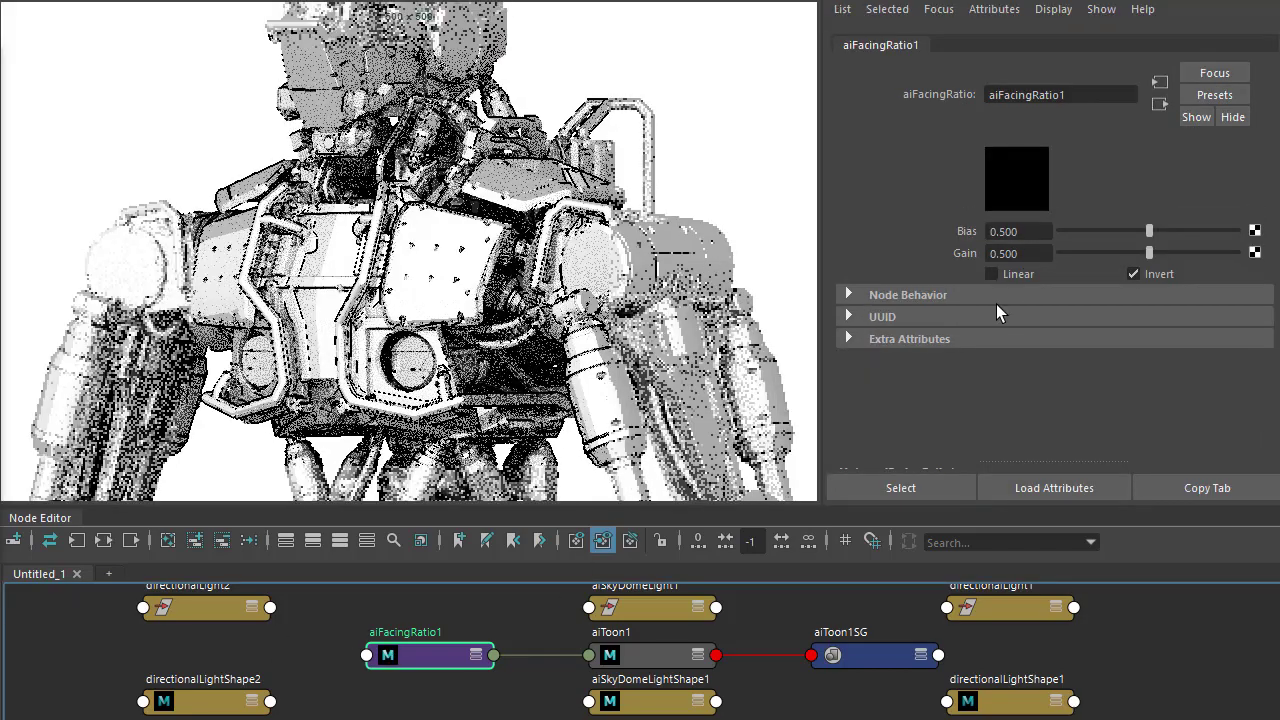
pyautogui.moveTo(1149, 231); pyautogui.dragTo(1240, 254)
pyautogui.click(1148, 274)
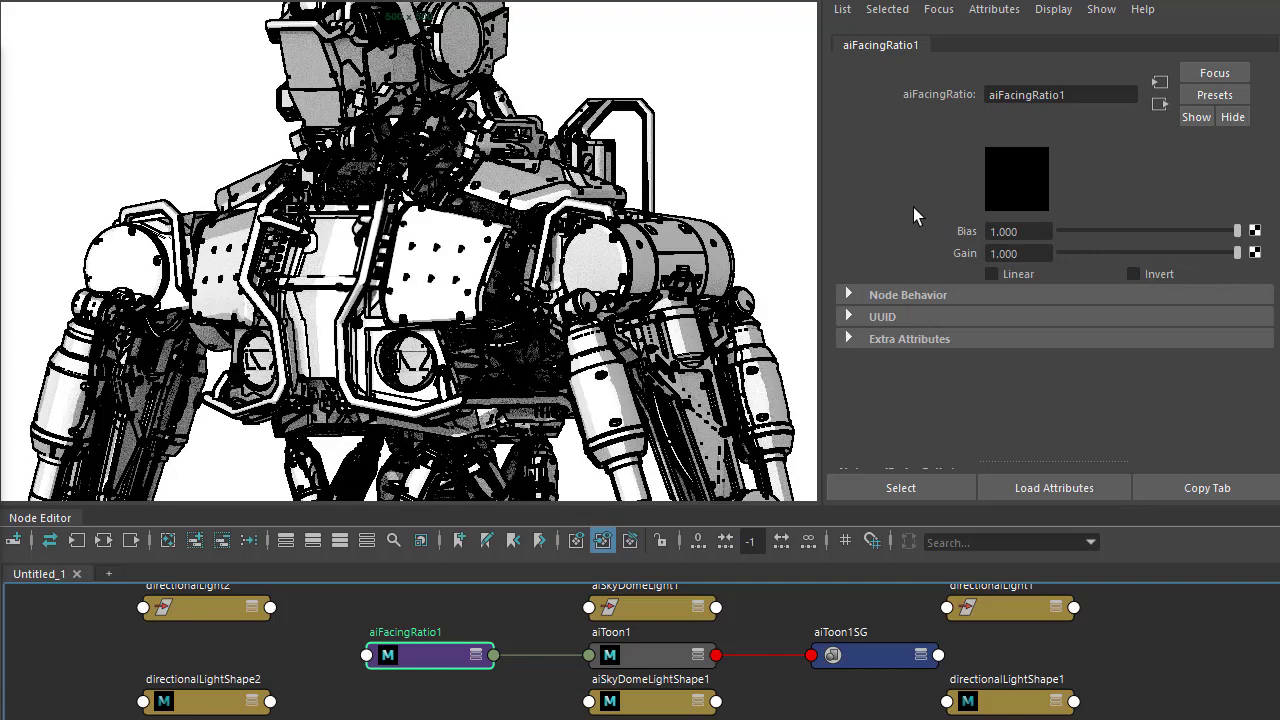
pyautogui.doubleClick(1022, 231)
pyautogui.write('0.5')
pyautogui.press('Tab')
pyautogui.write('0.5')
pyautogui.press('Tab')
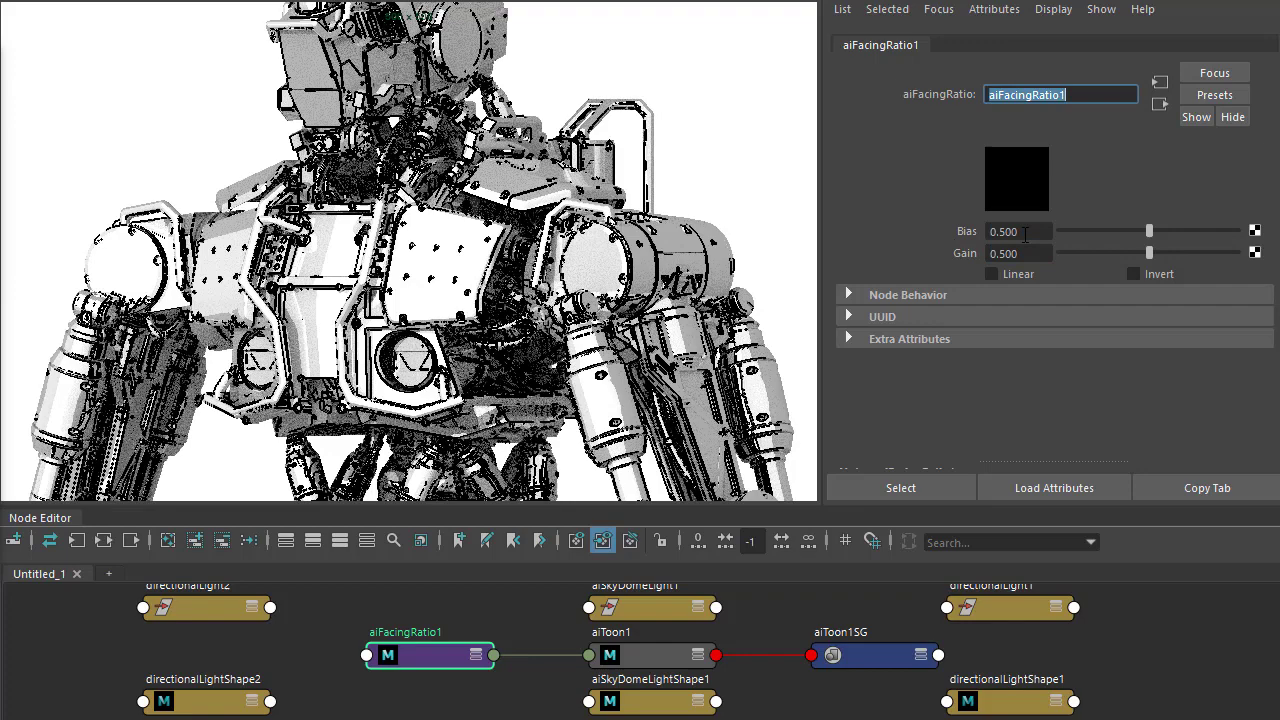
pyautogui.click(1134, 275)
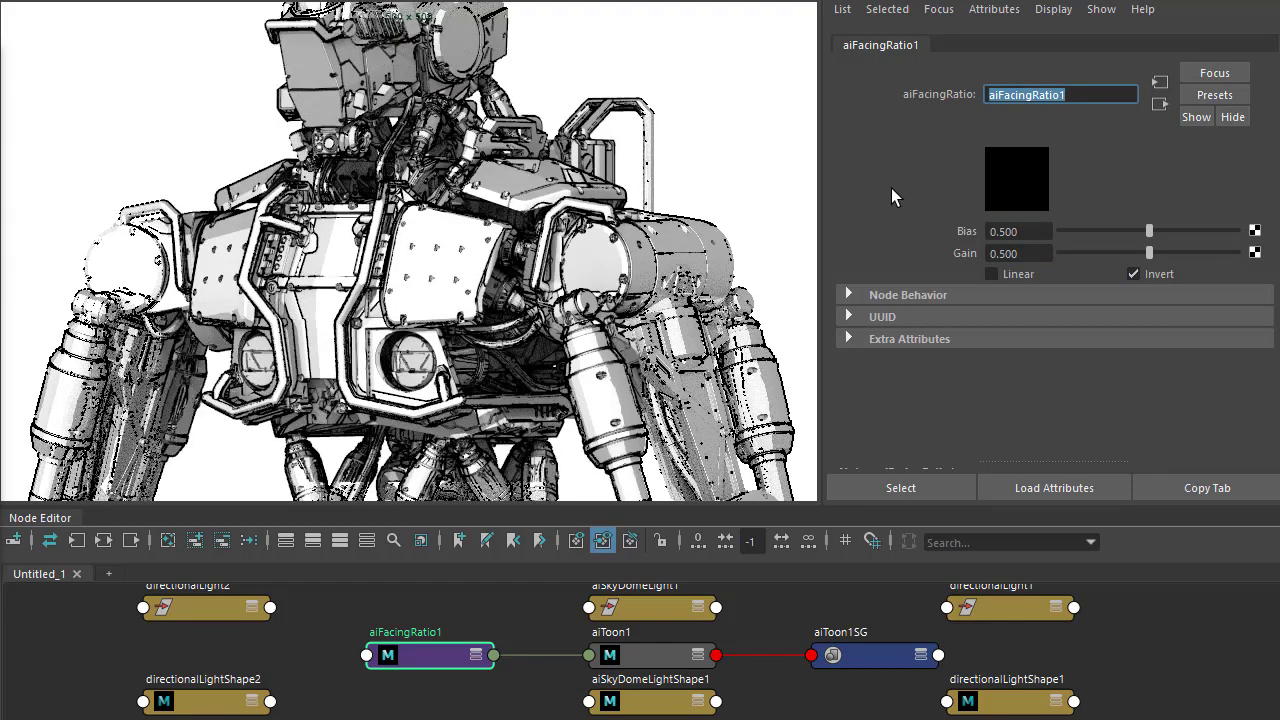
# - Connect a new aiAmbientOcclusion node to aiToon1's Mask Color
pyautogui.click(649, 655)
pyautogui.scroll(-1, 898, 420)
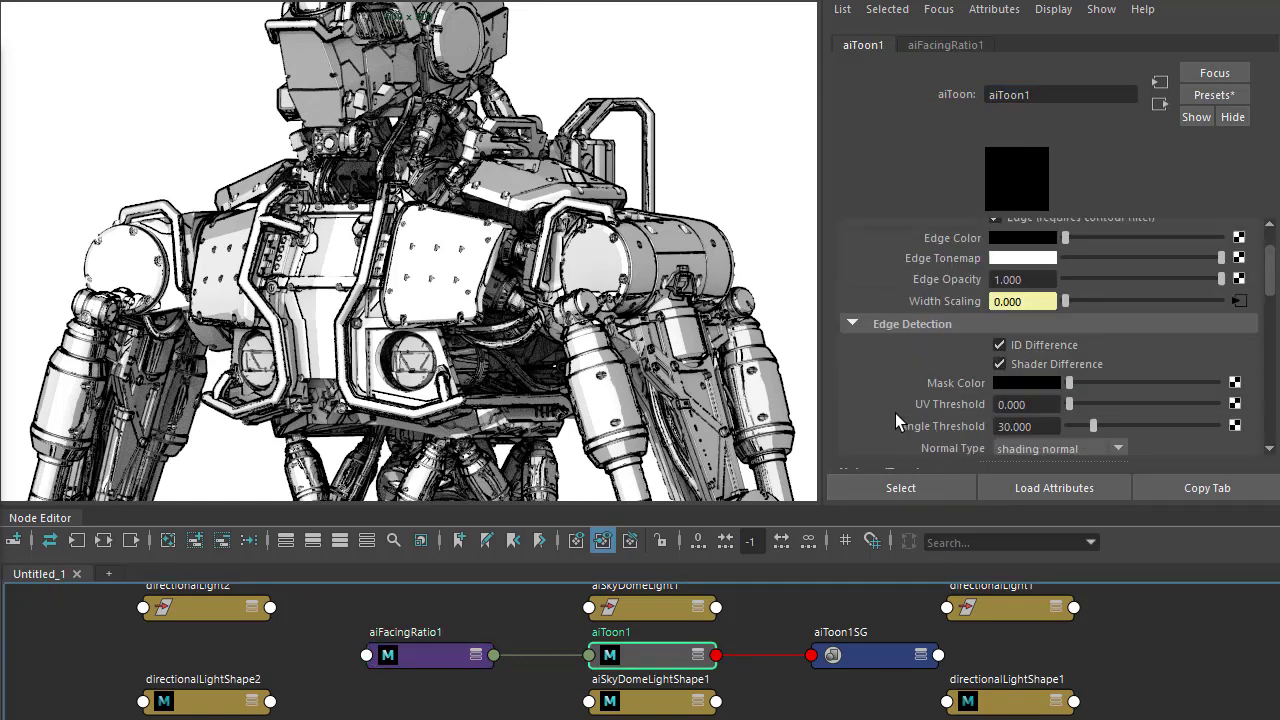
pyautogui.click(1235, 383)
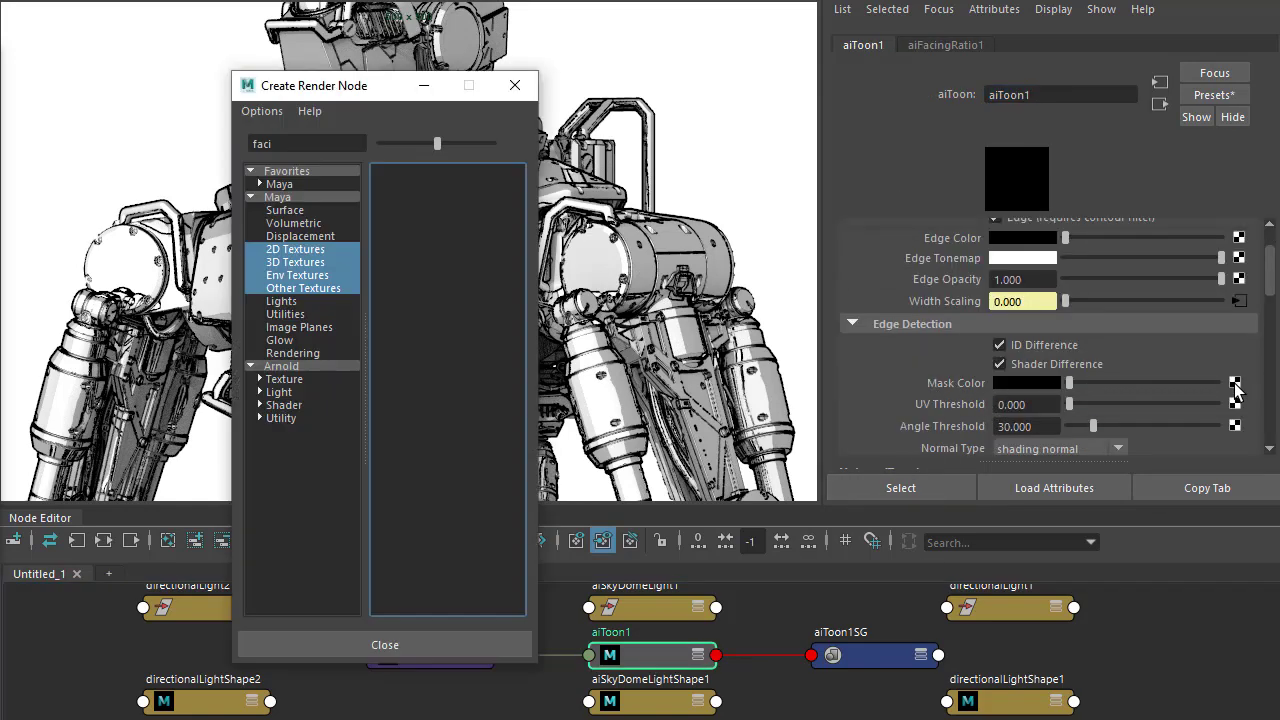
pyautogui.click(335, 146)
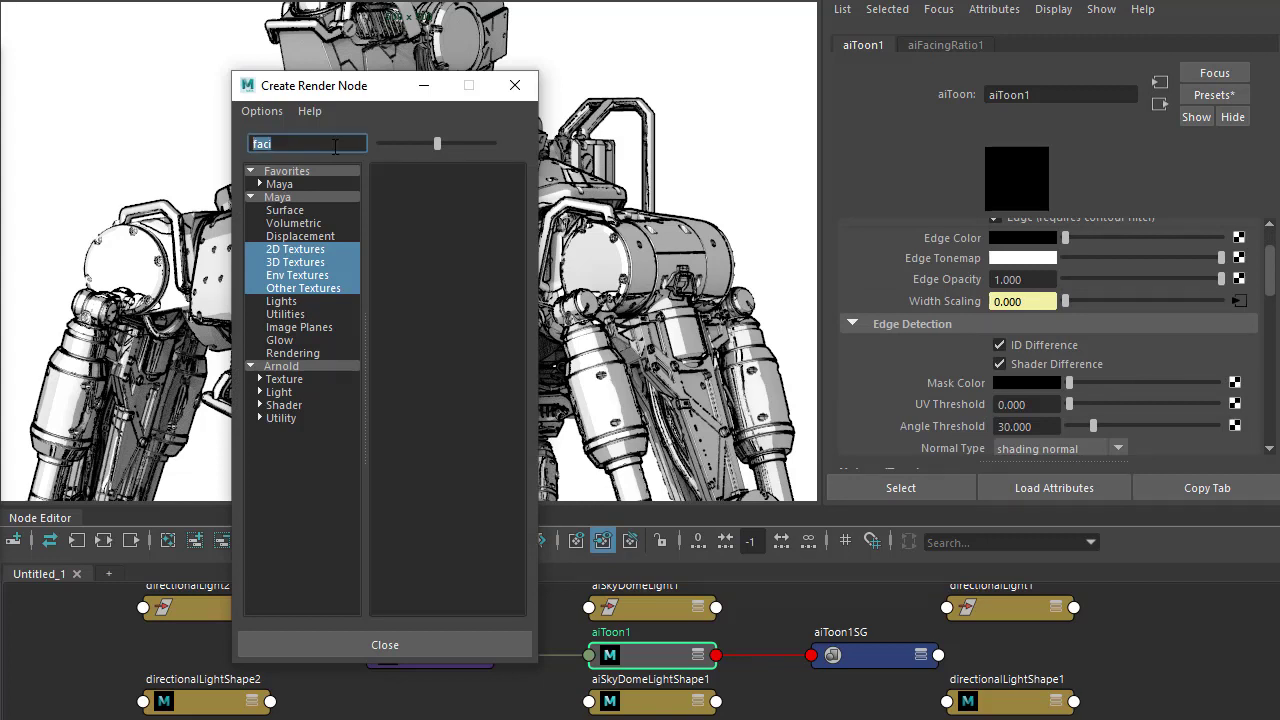
pyautogui.write('amb')
pyautogui.click(318, 367)
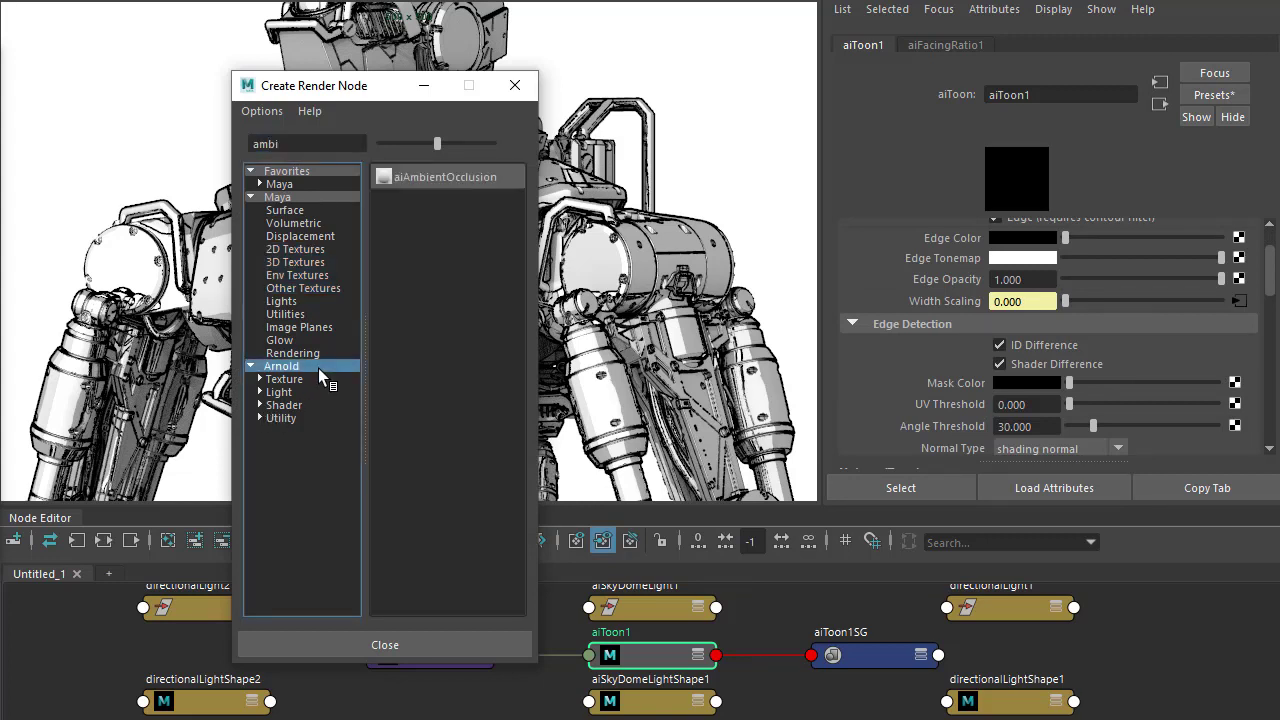
pyautogui.click(422, 183)
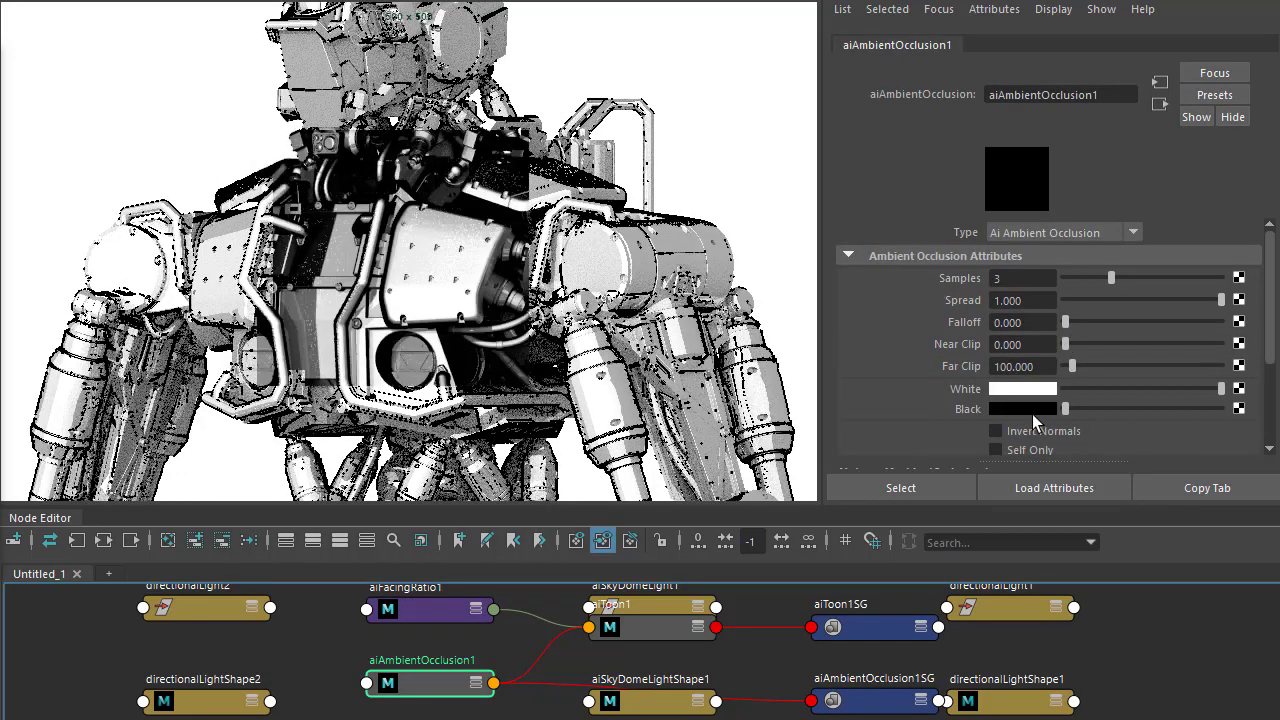
# - Set the occlusion node's Black colour to light grey with value 0.96
pyautogui.click(1030, 409)
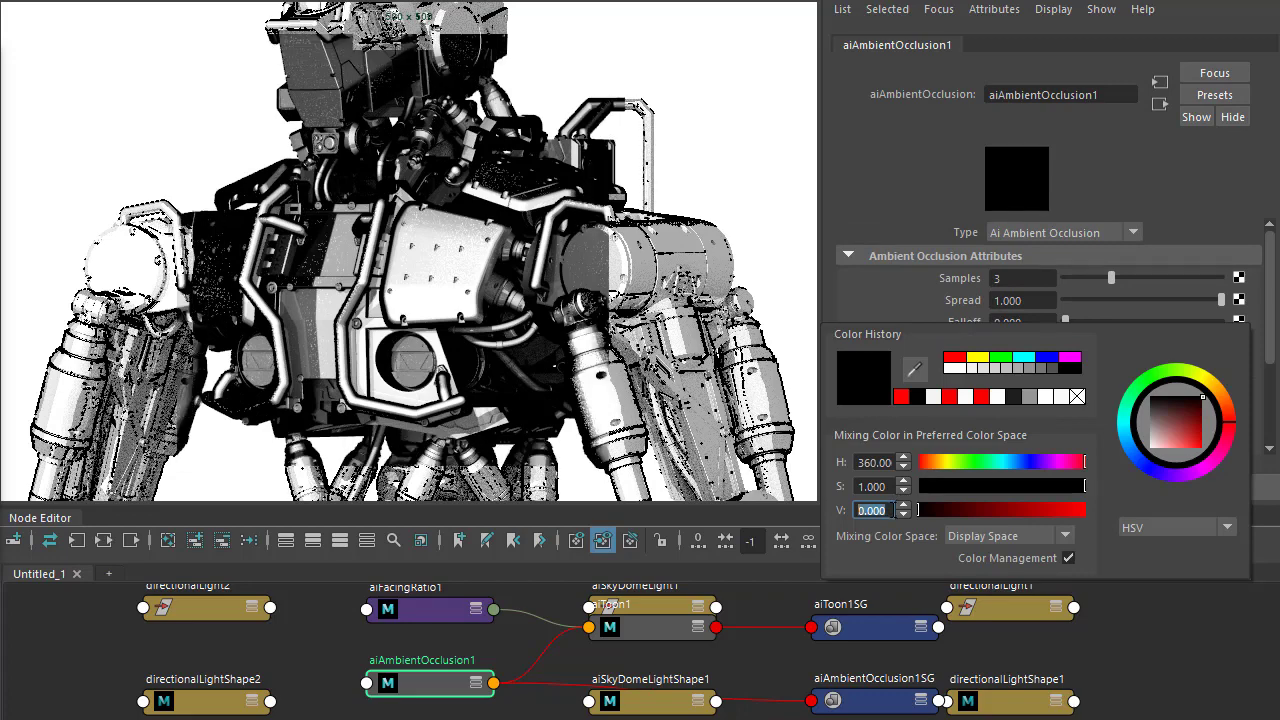
pyautogui.write('.96')
pyautogui.press('Return')
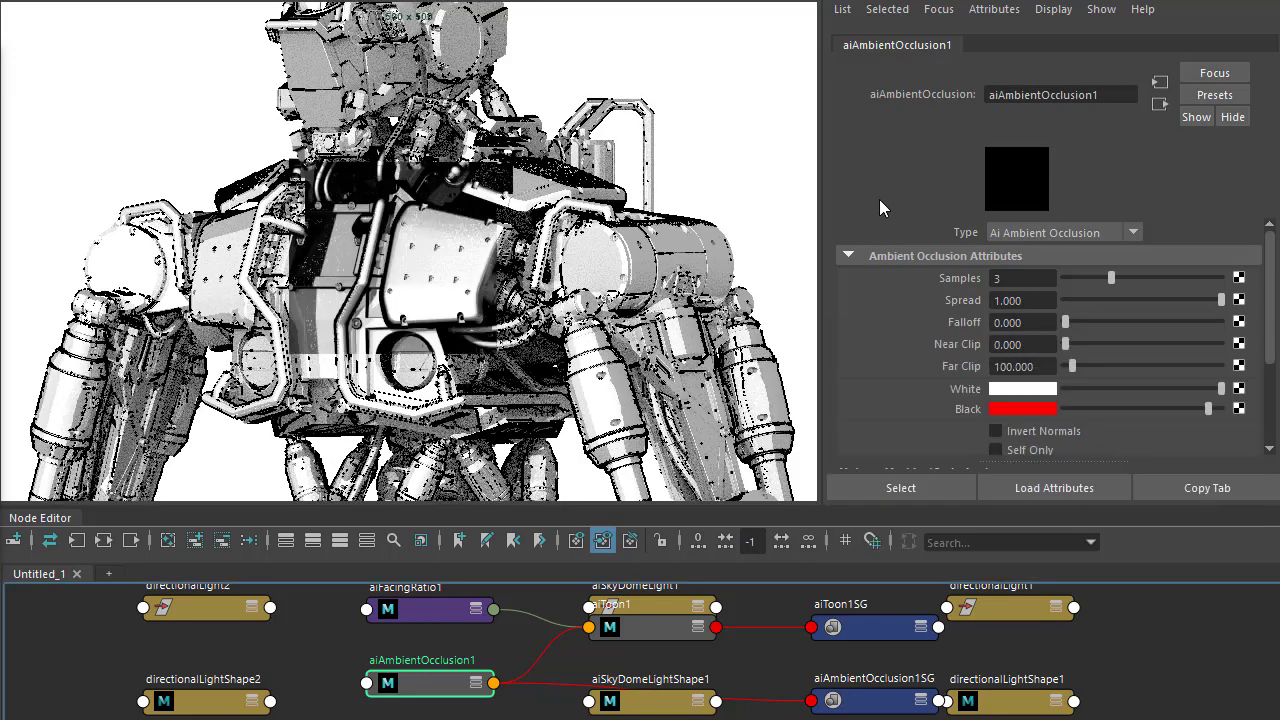
pyautogui.click(1043, 410)
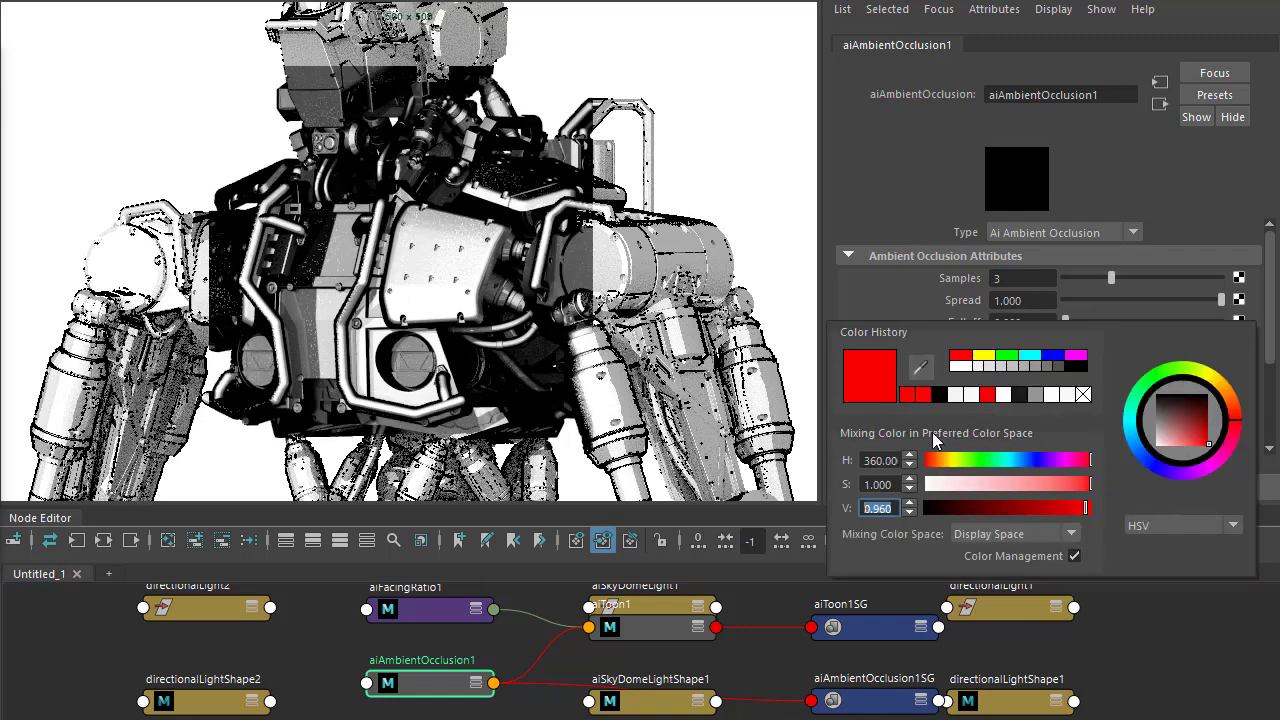
pyautogui.click(953, 395)
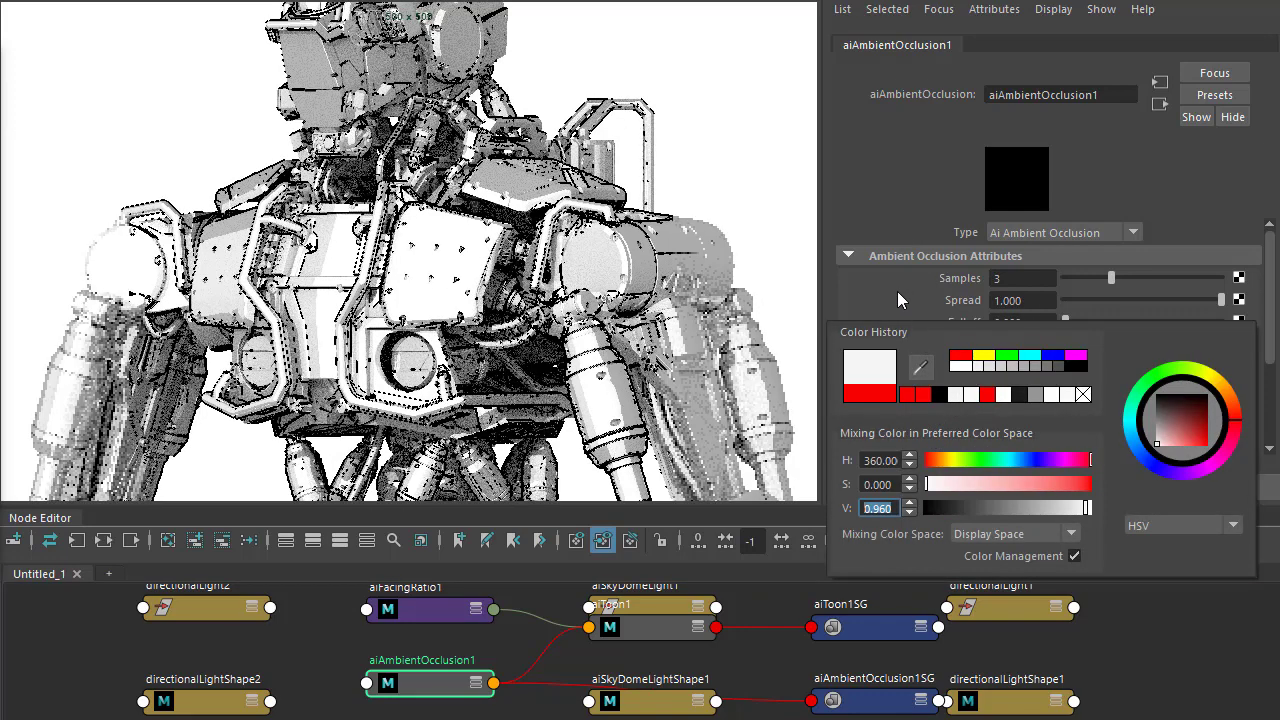
pyautogui.rightClick(914, 500)
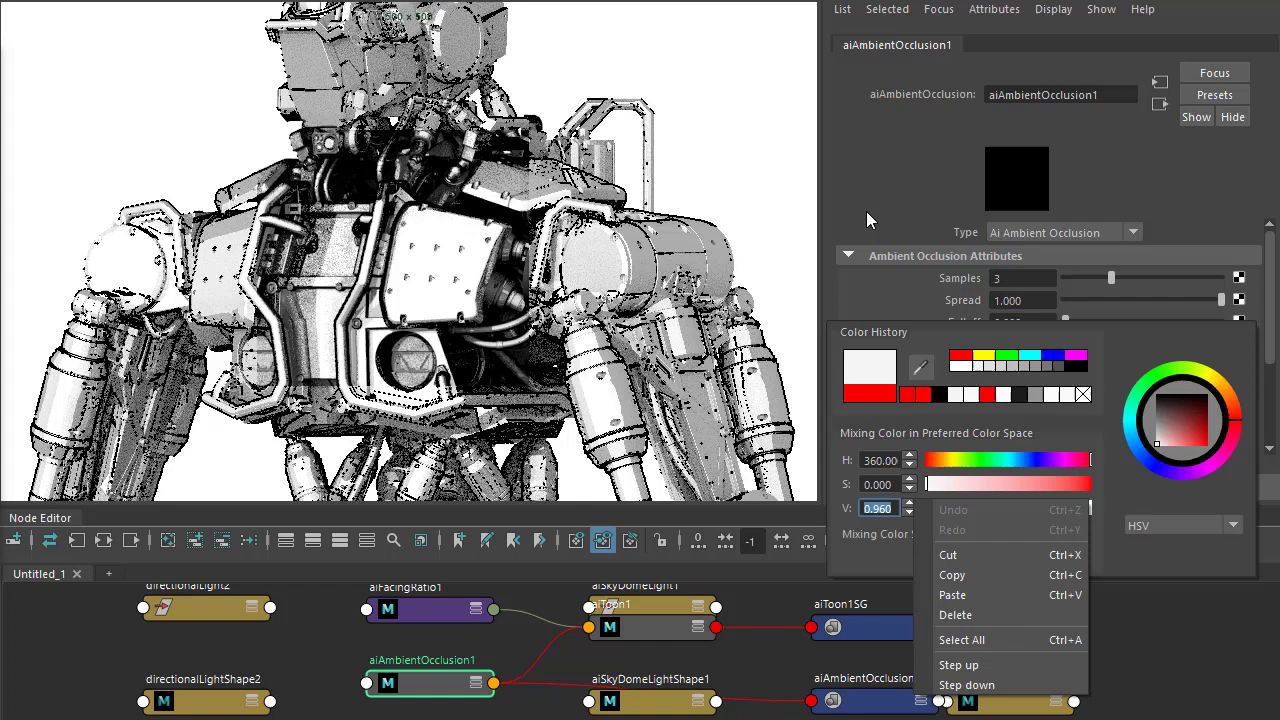
pyautogui.click(861, 155)
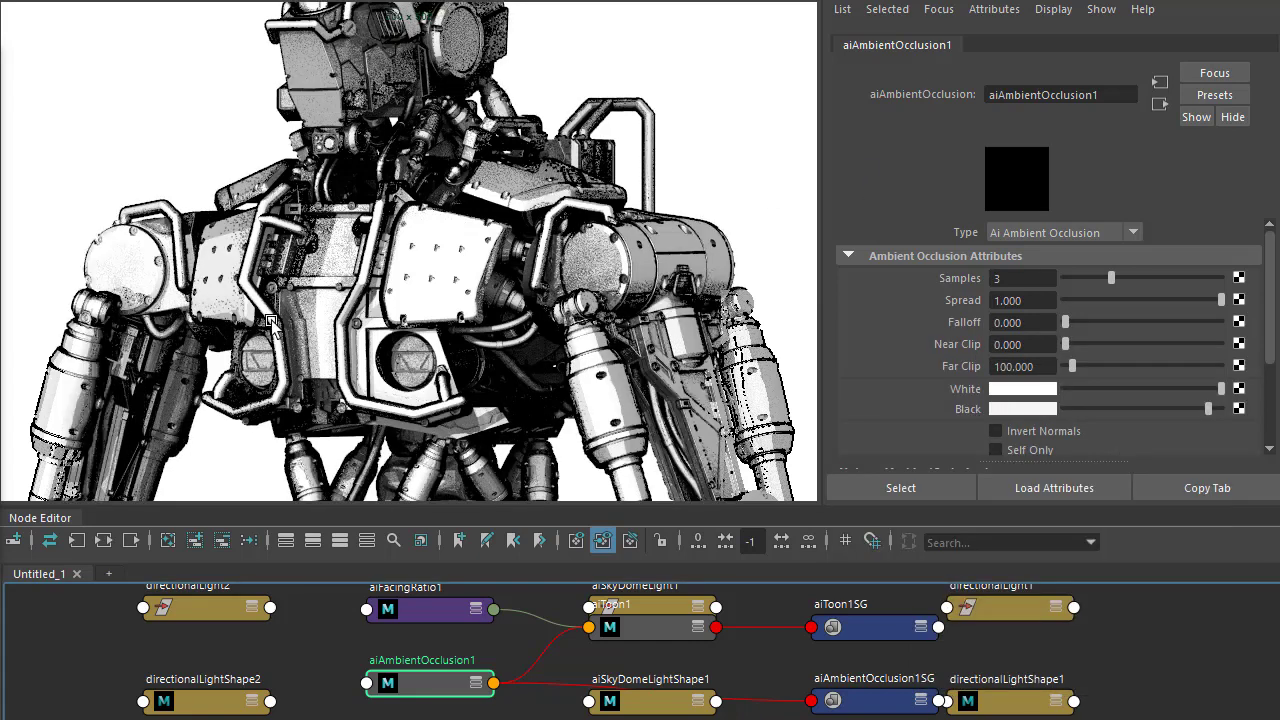
# - Try Far Clip 10 and 6 samples on aiAmbientOcclusion1, then delete the node
pyautogui.doubleClick(1047, 367)
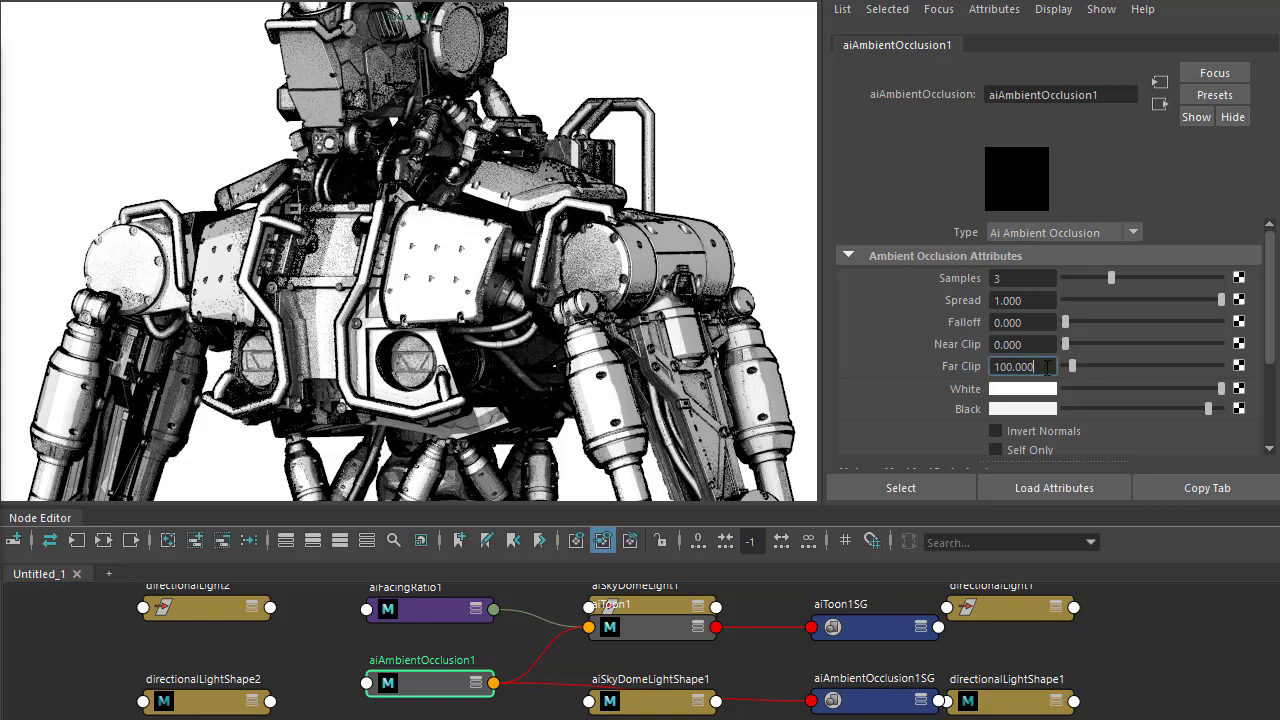
pyautogui.write('10')
pyautogui.press('Return')
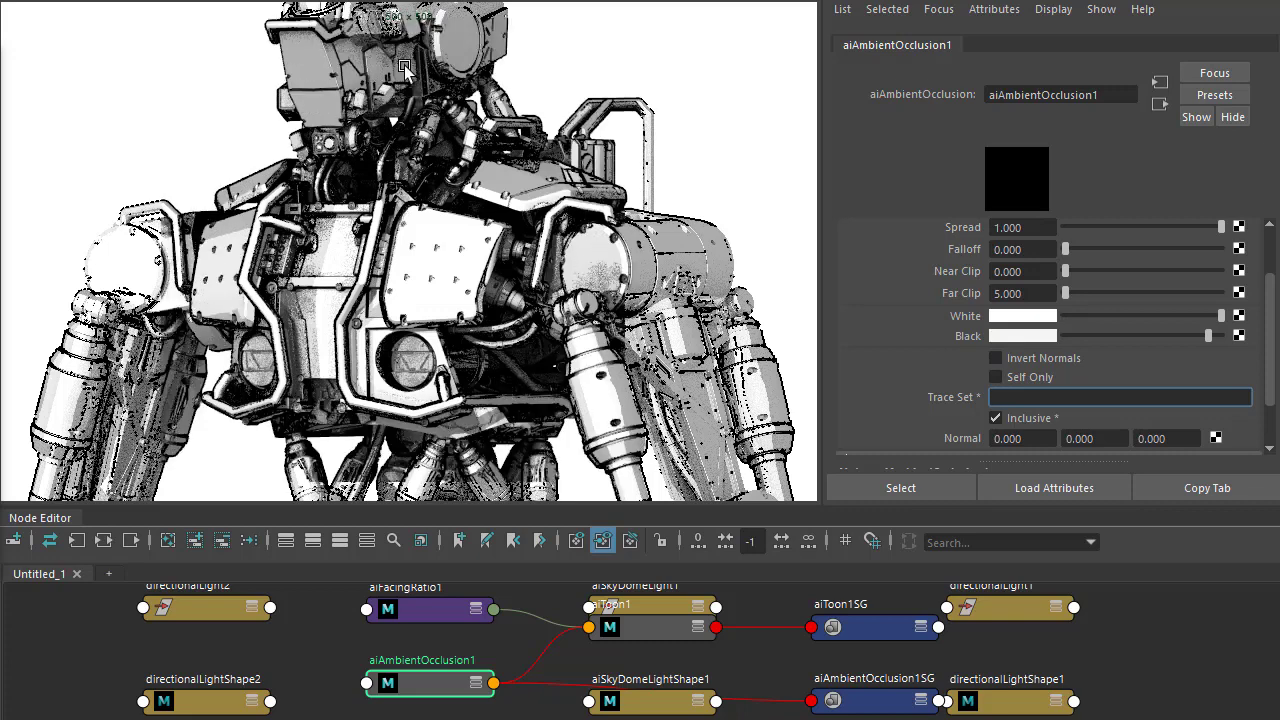
pyautogui.click(423, 680)
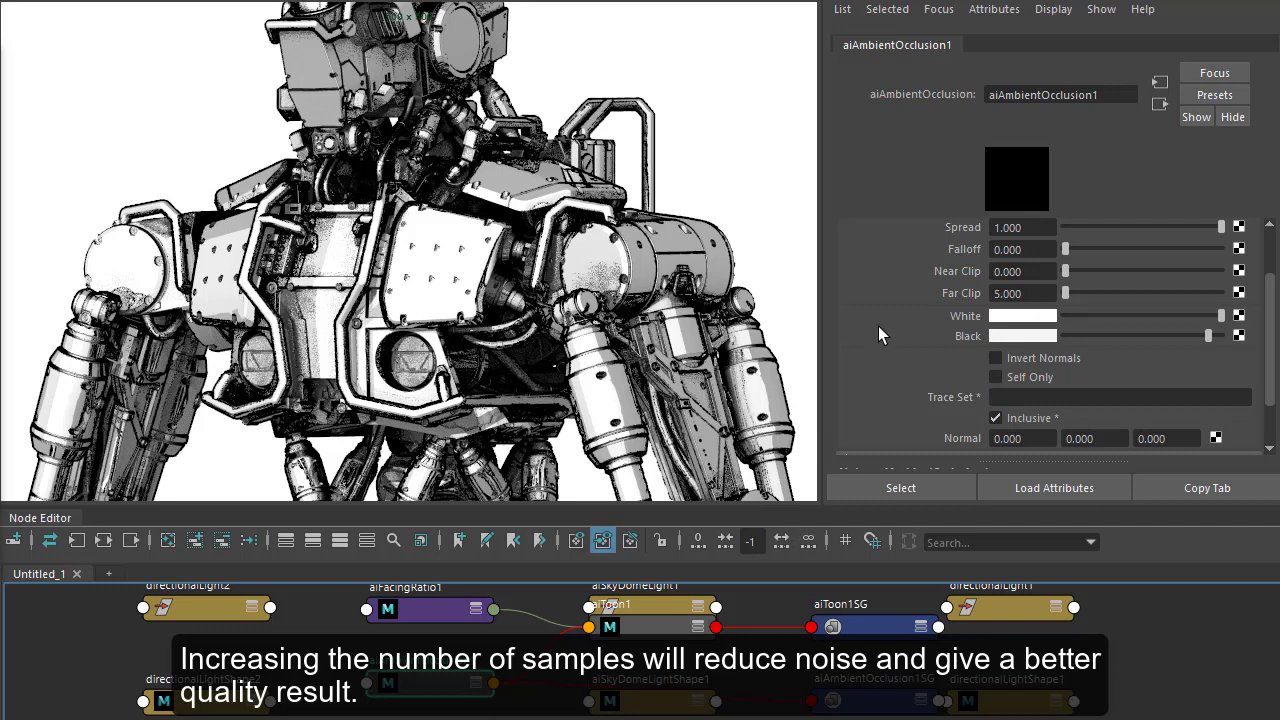
pyautogui.scroll(2, 878, 326)
pyautogui.write('6')
pyautogui.press('Tab')
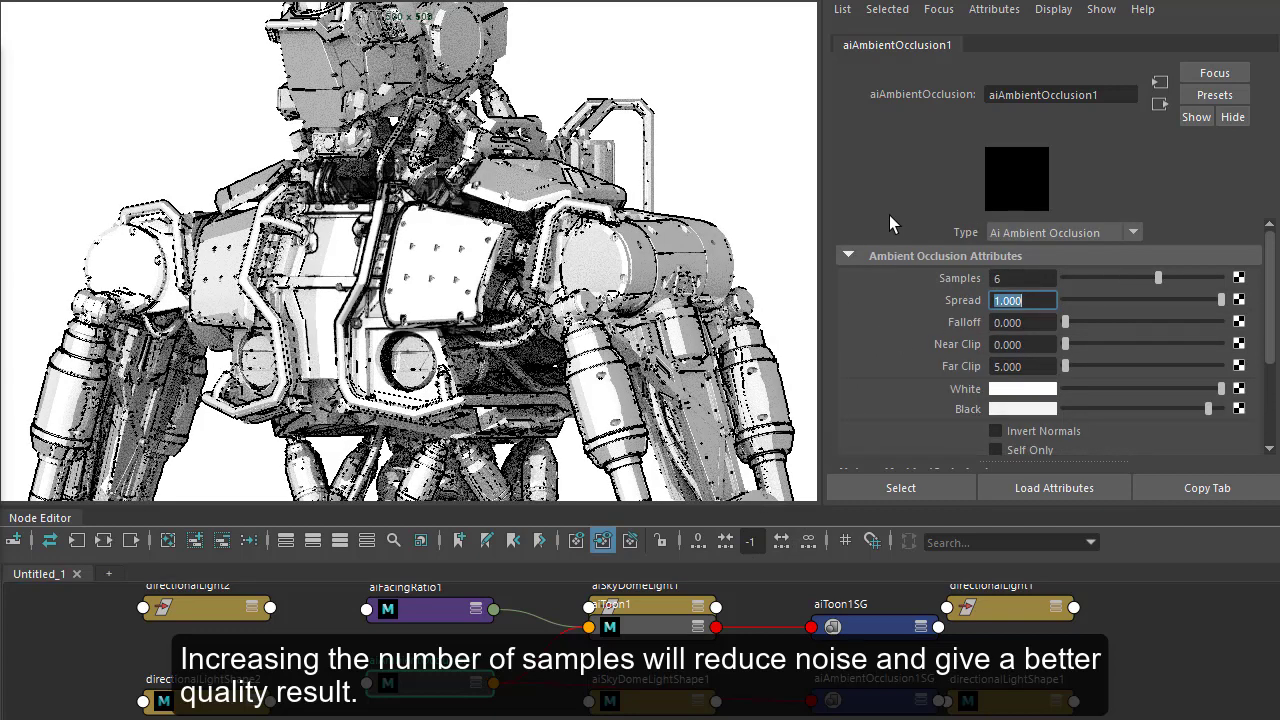
pyautogui.click(432, 686)
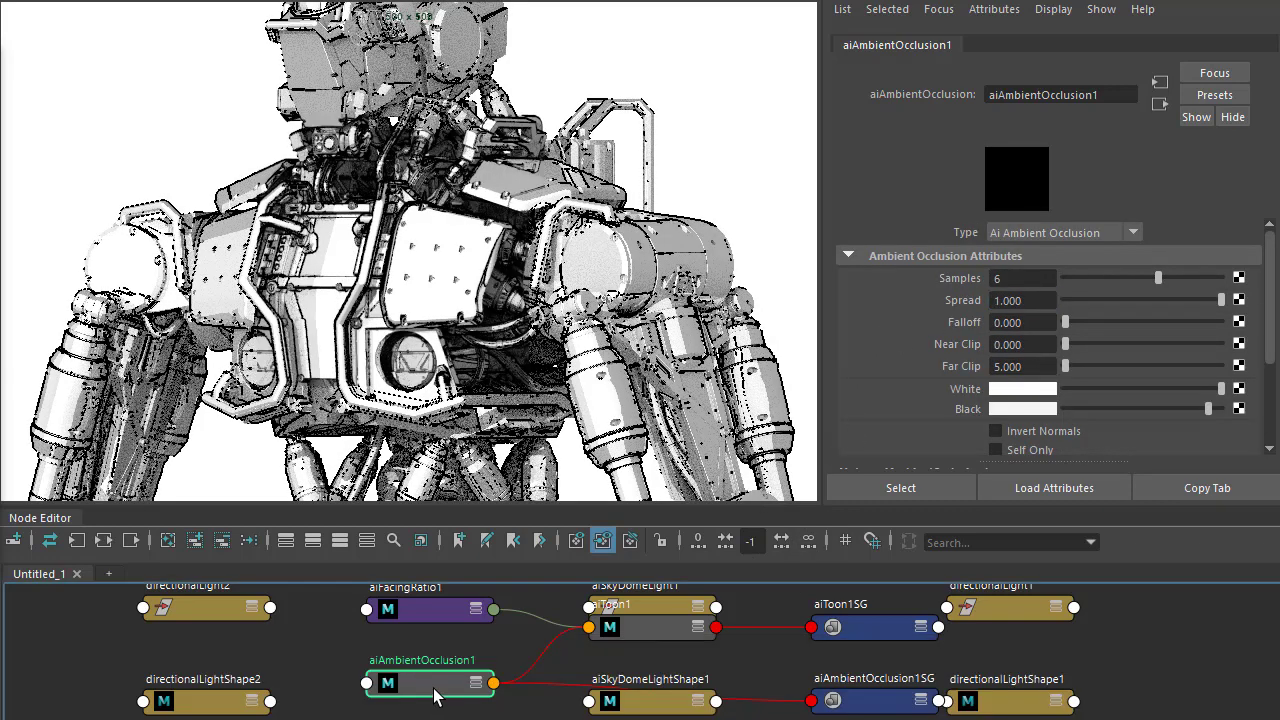
pyautogui.press('Delete')
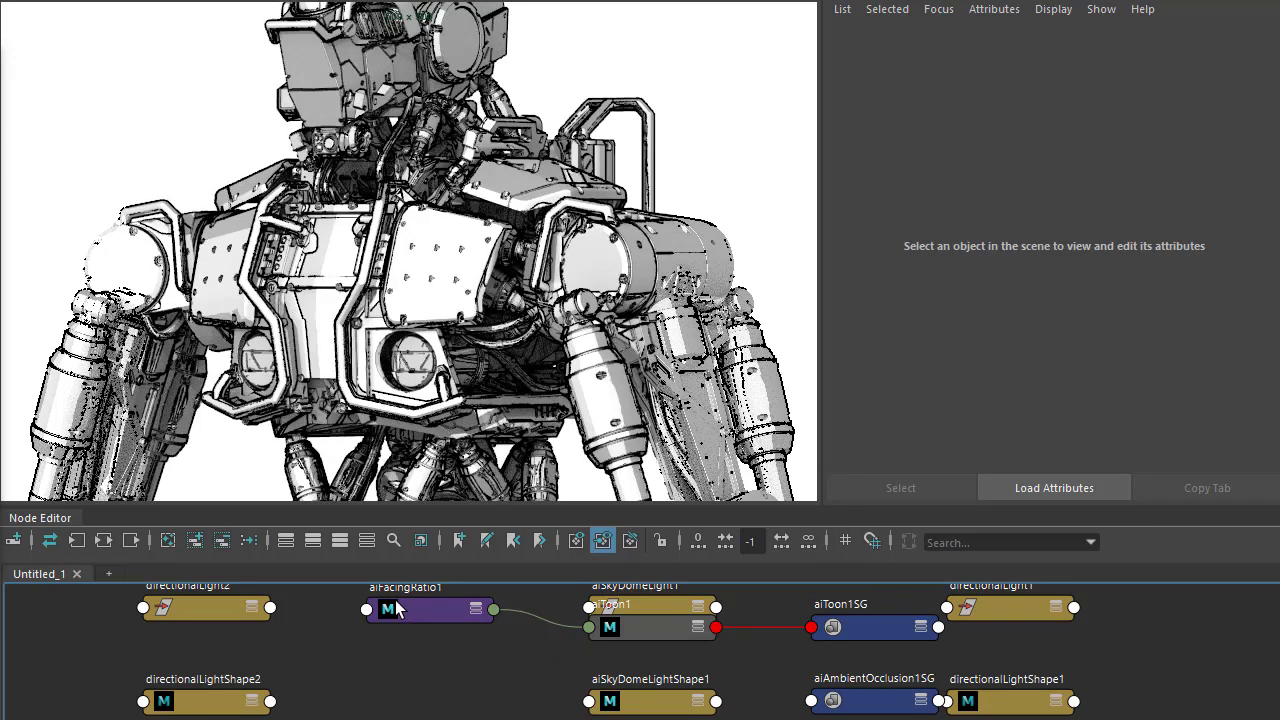
# - Tidy the node layout and connect a new aiOslShader's outValue to aiToon1's baseTonemap
pyautogui.moveTo(406, 608); pyautogui.dragTo(366, 651)
pyautogui.moveTo(654, 627); pyautogui.dragTo(644, 650)
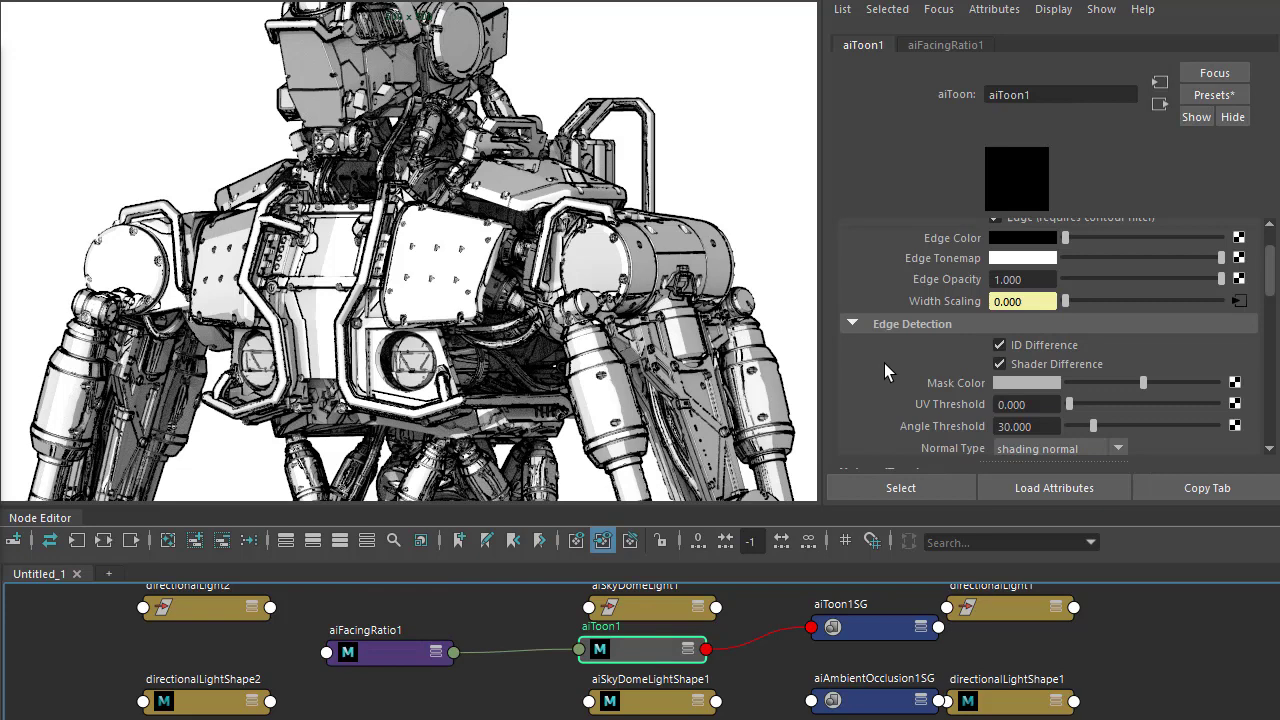
pyautogui.scroll(-5, 884, 363)
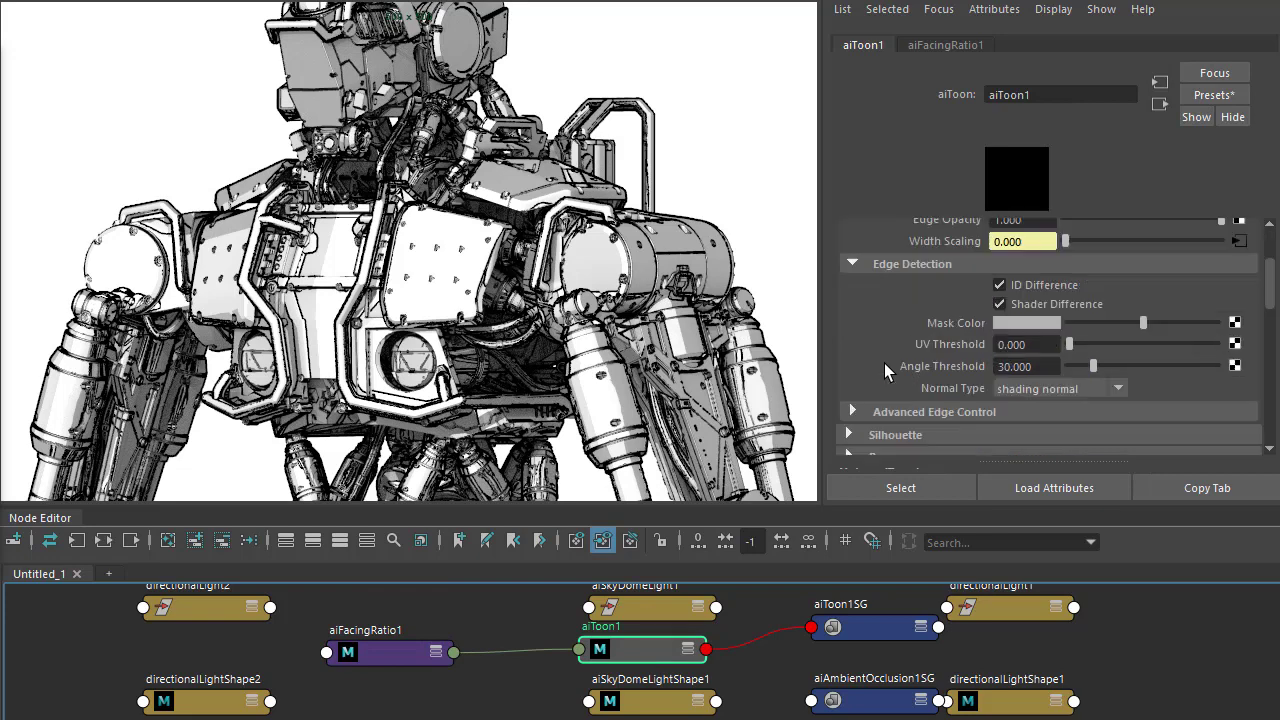
pyautogui.click(884, 342)
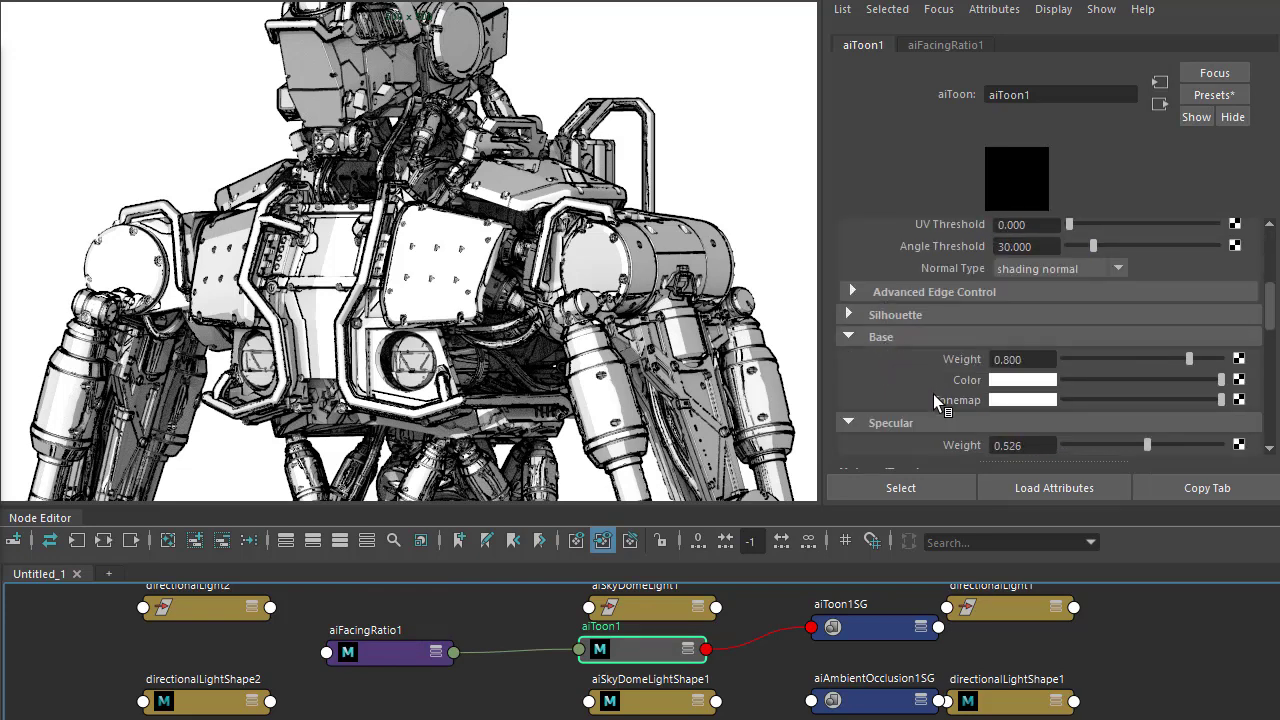
pyautogui.click(1240, 400)
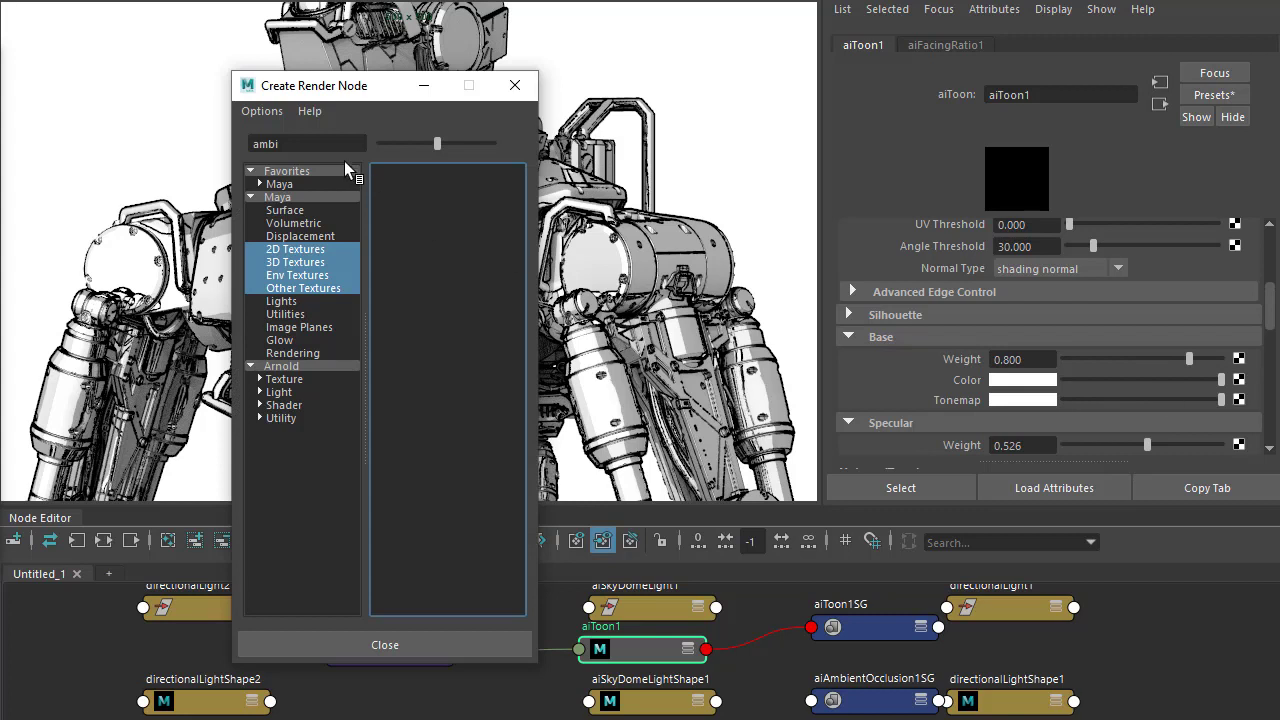
pyautogui.click(342, 145)
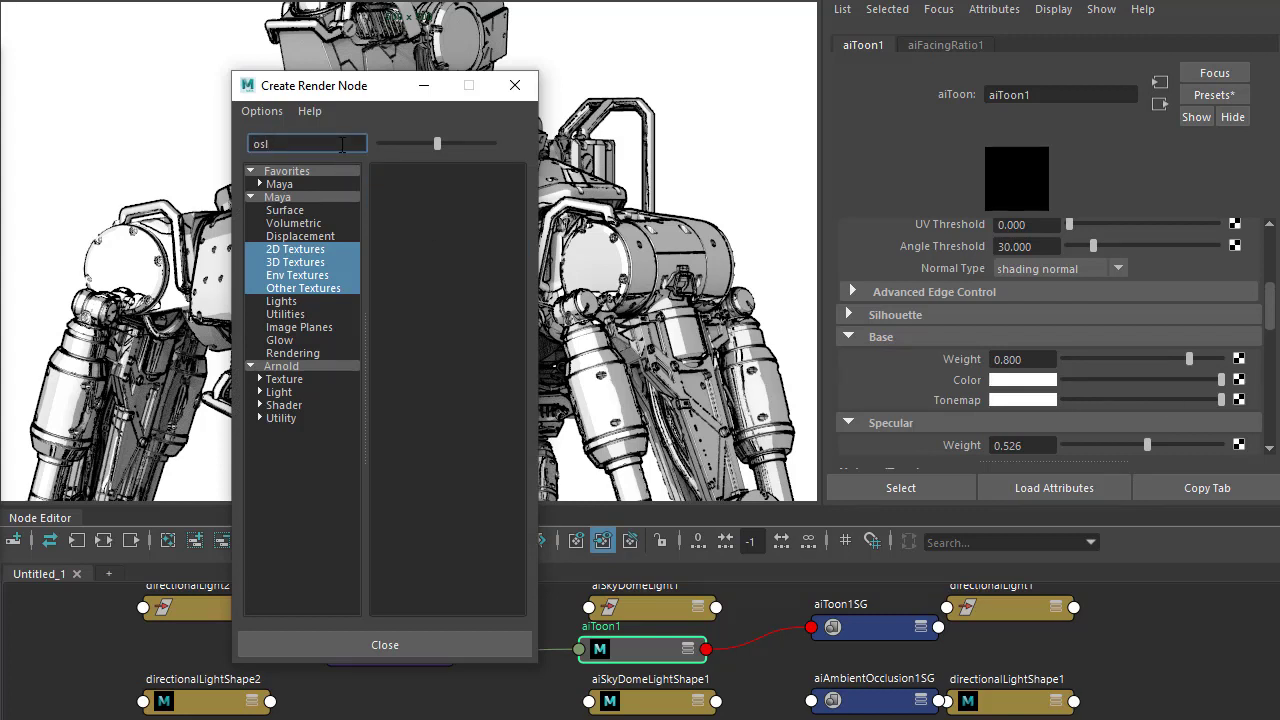
pyautogui.click(310, 367)
pyautogui.click(420, 177)
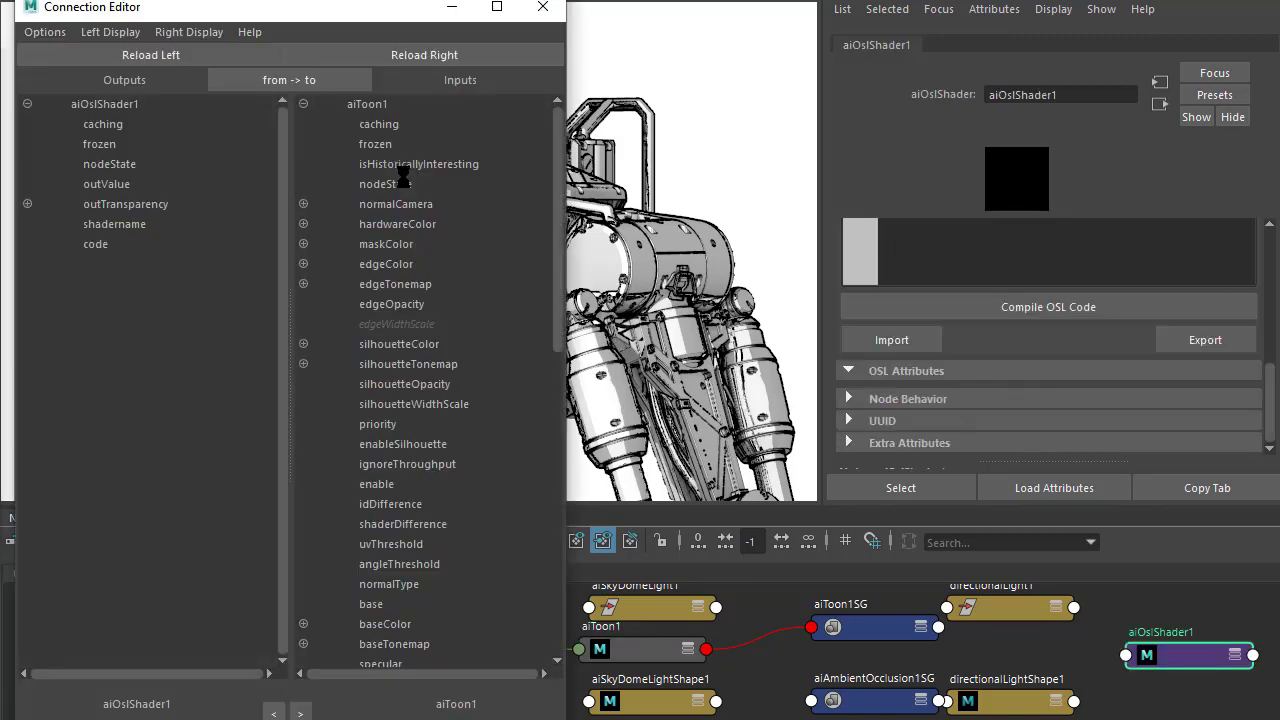
pyautogui.click(106, 188)
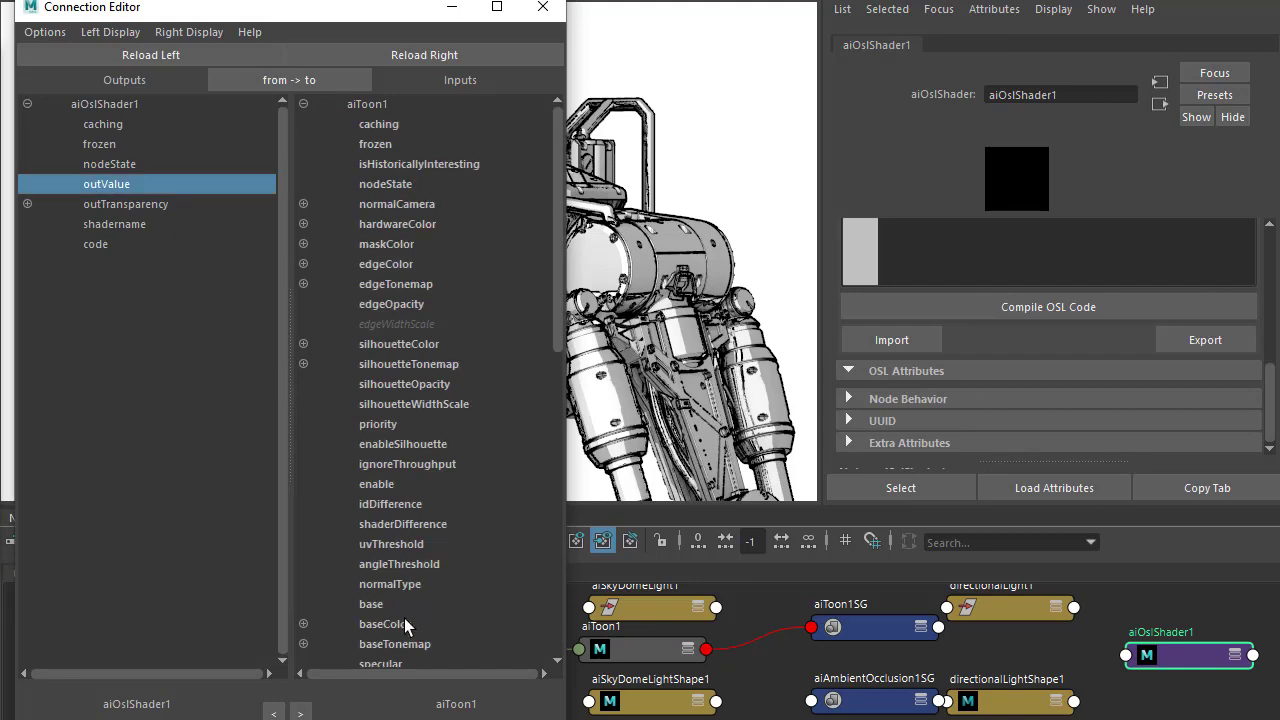
pyautogui.click(407, 645)
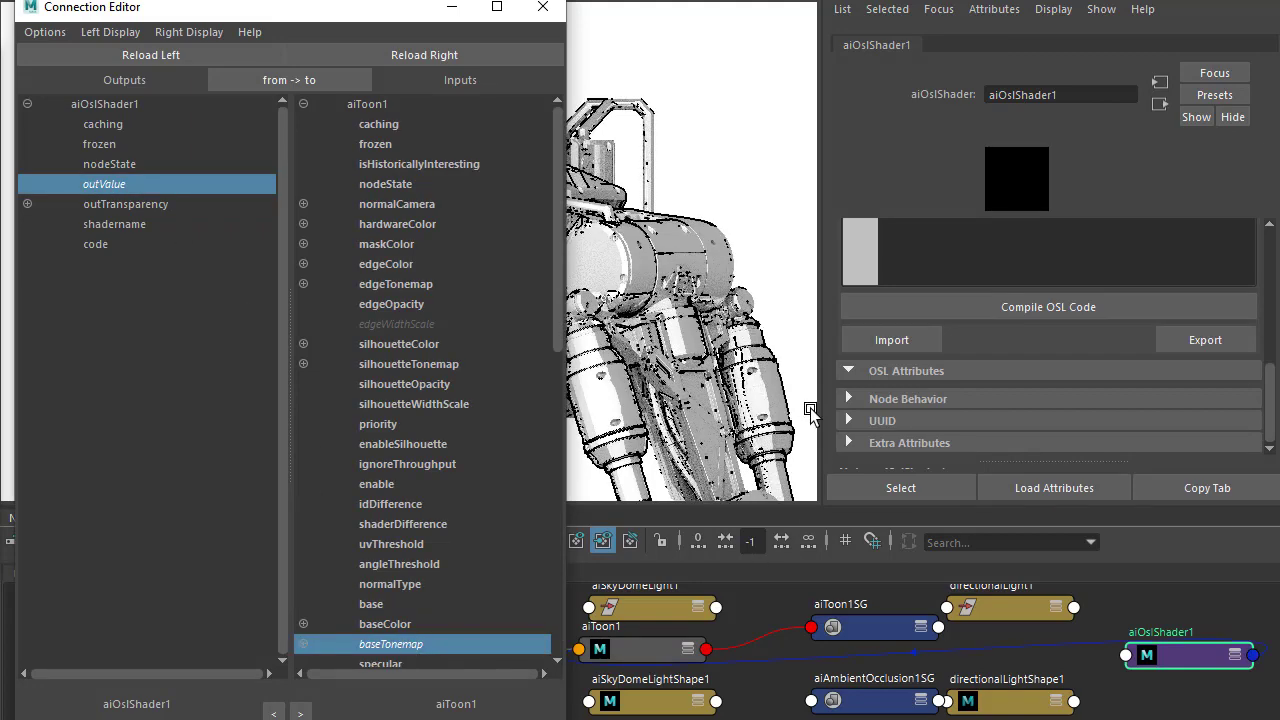
pyautogui.click(542, 7)
# - Start the OSL code import and bring up Arnold's HalfTone OSL tutorial in Chrome
pyautogui.scroll(3, 997, 336)
pyautogui.scroll(-1, 997, 340)
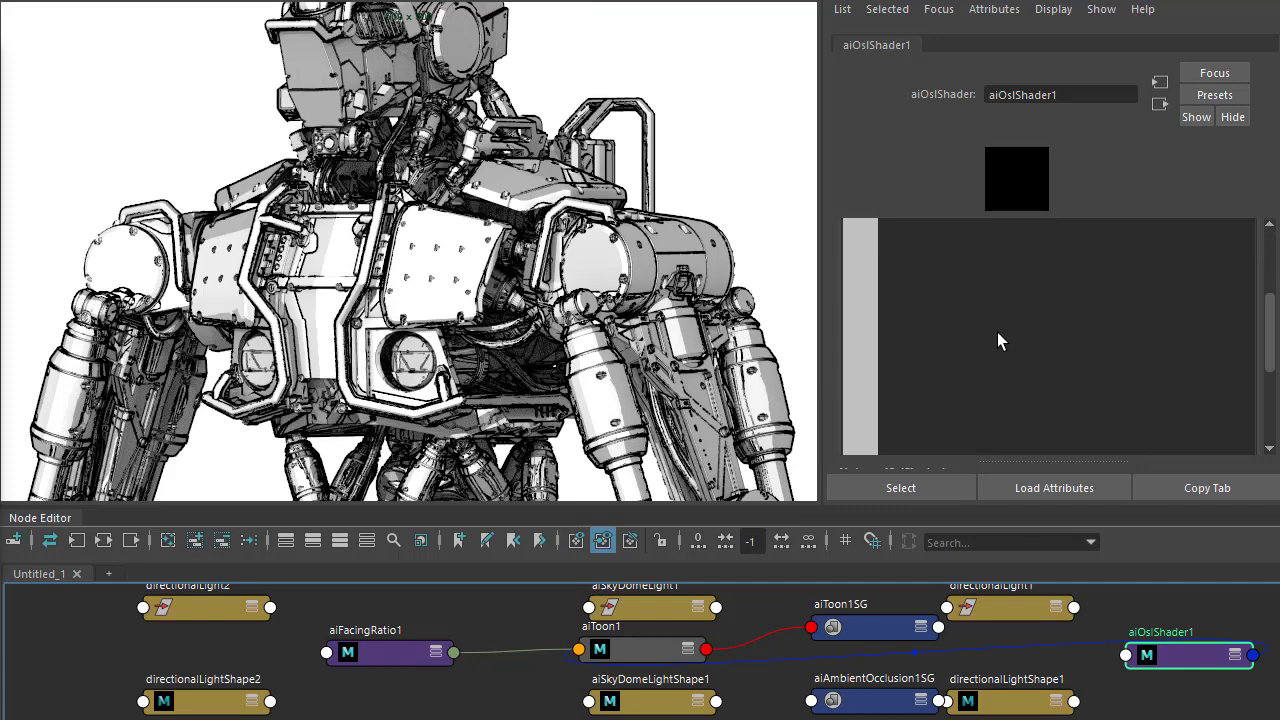
pyautogui.scroll(-3, 997, 336)
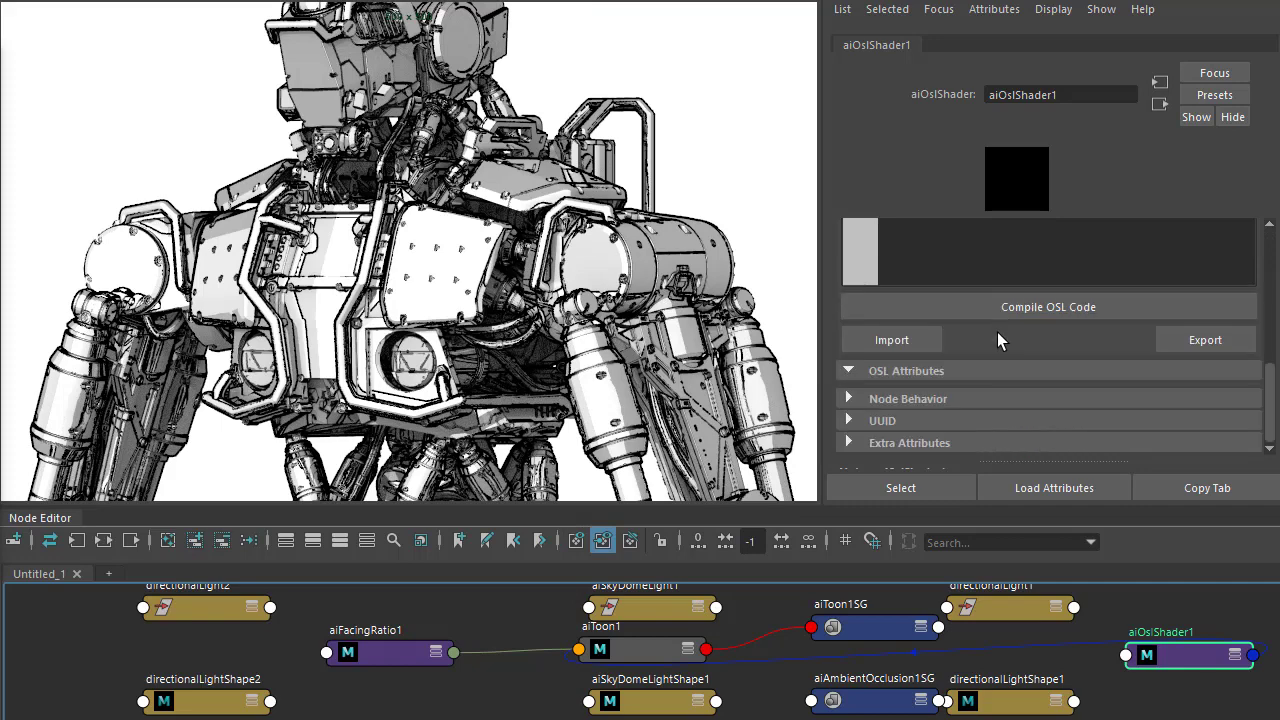
pyautogui.click(866, 347)
pyautogui.hotkey('alt', 'Tab')
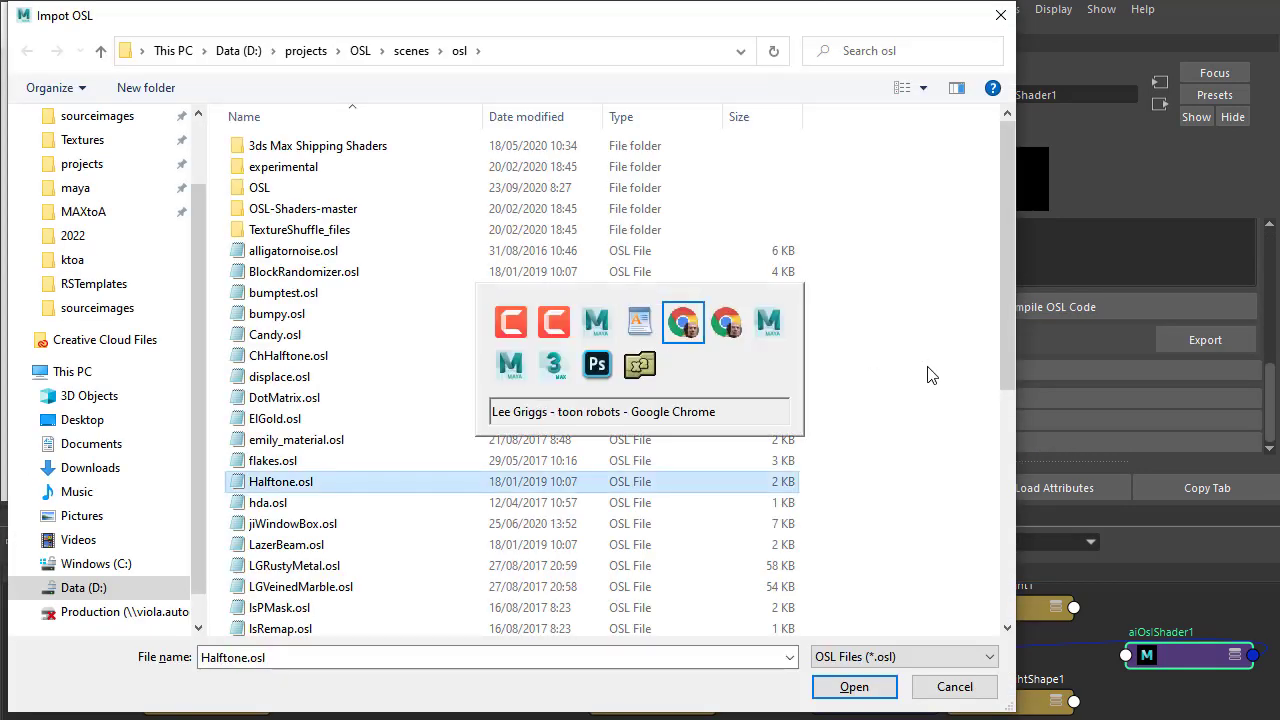
pyautogui.hotkey('ctrl', 'shift', 'Tab')
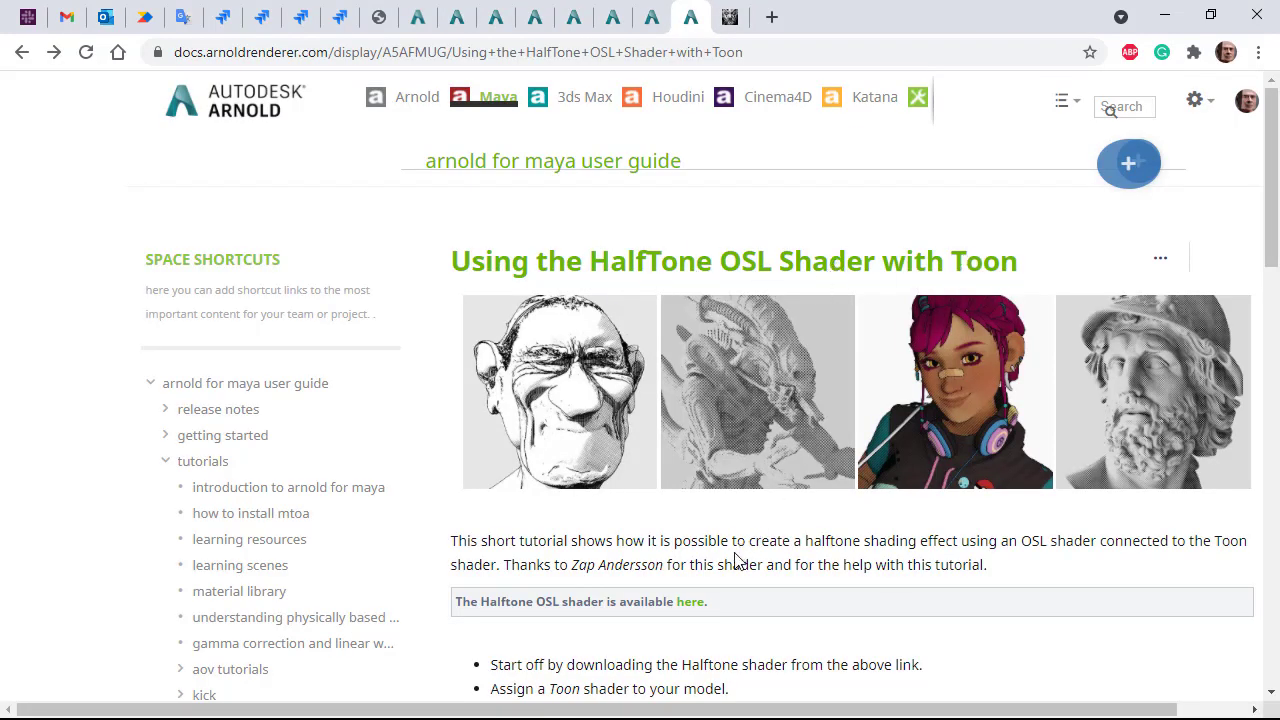
# - Find Halftone.osl in GitHub's 3ds Max Shipping Shaders folder with a 'half' search, then return to Maya
pyautogui.click(690, 602)
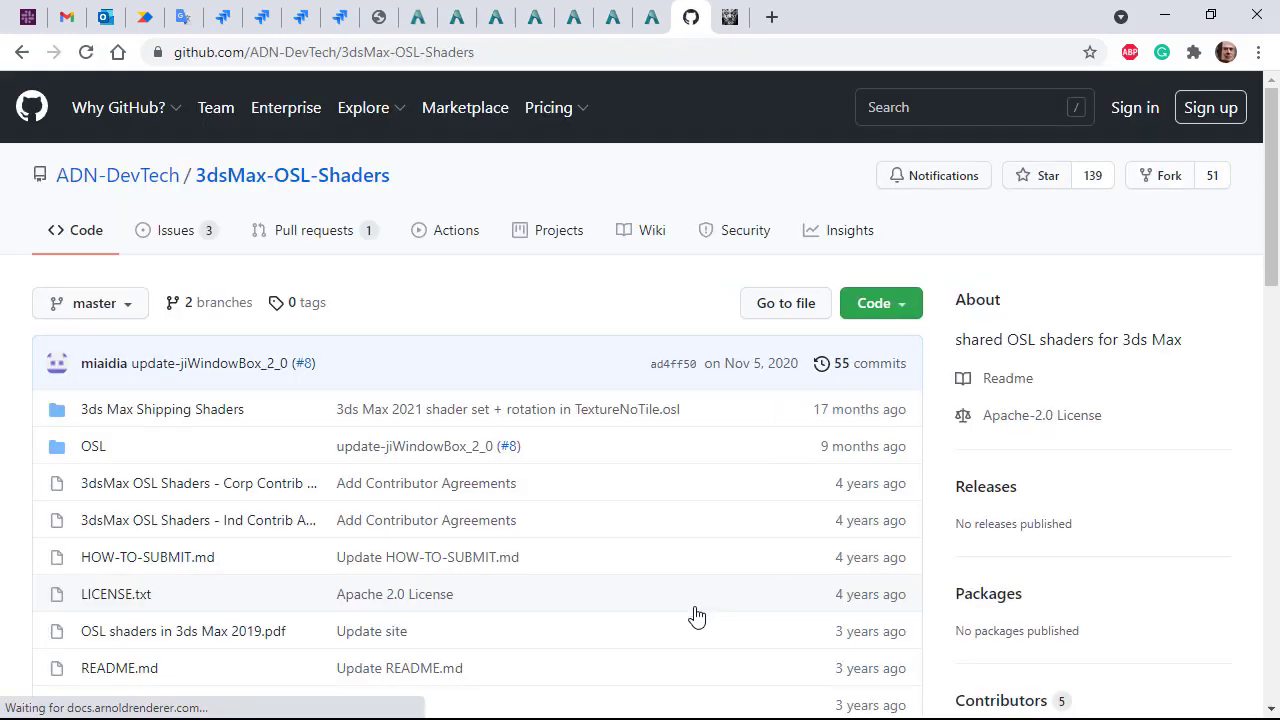
pyautogui.click(178, 412)
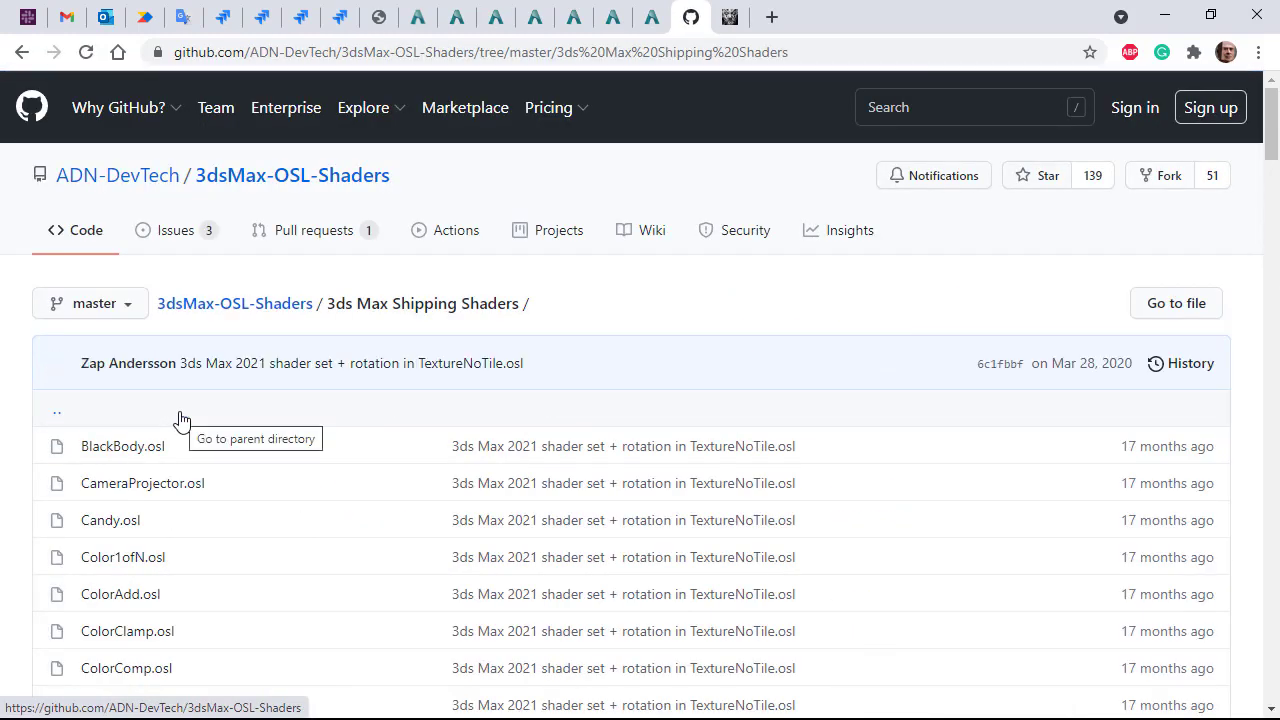
pyautogui.hotkey('ctrl', 'f')
pyautogui.write('half')
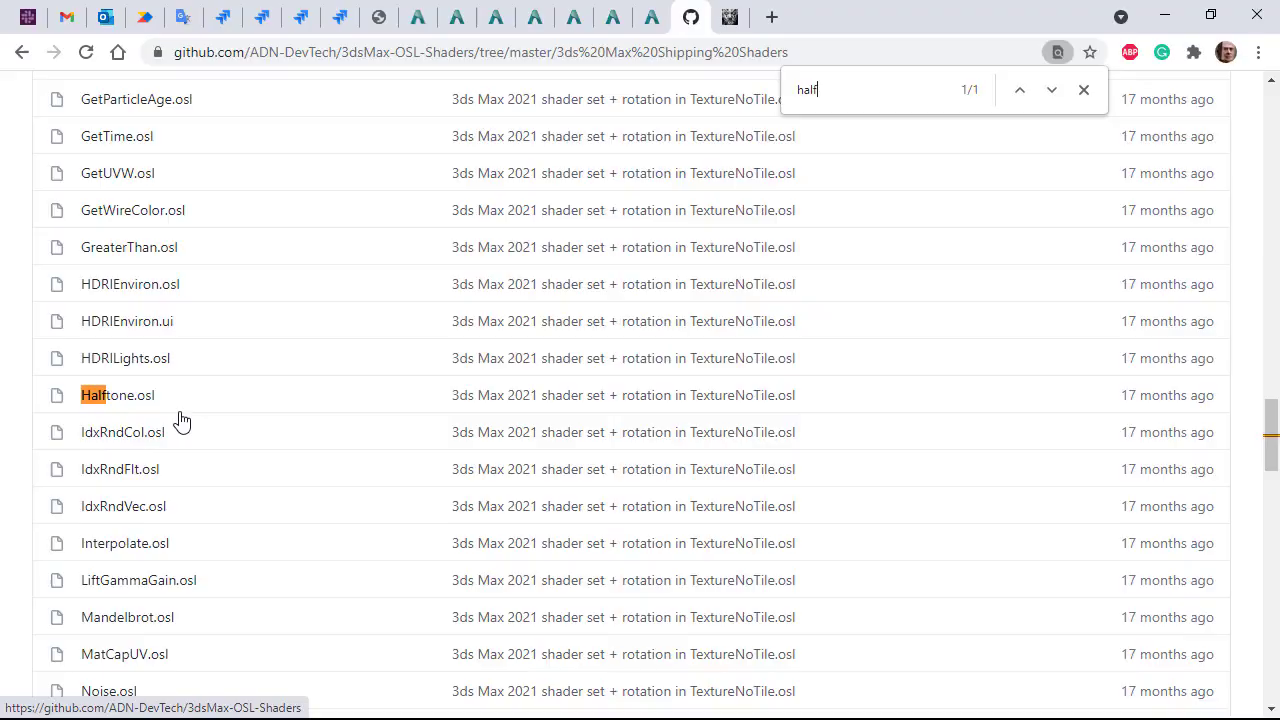
pyautogui.hotkey('alt', 'Tab')
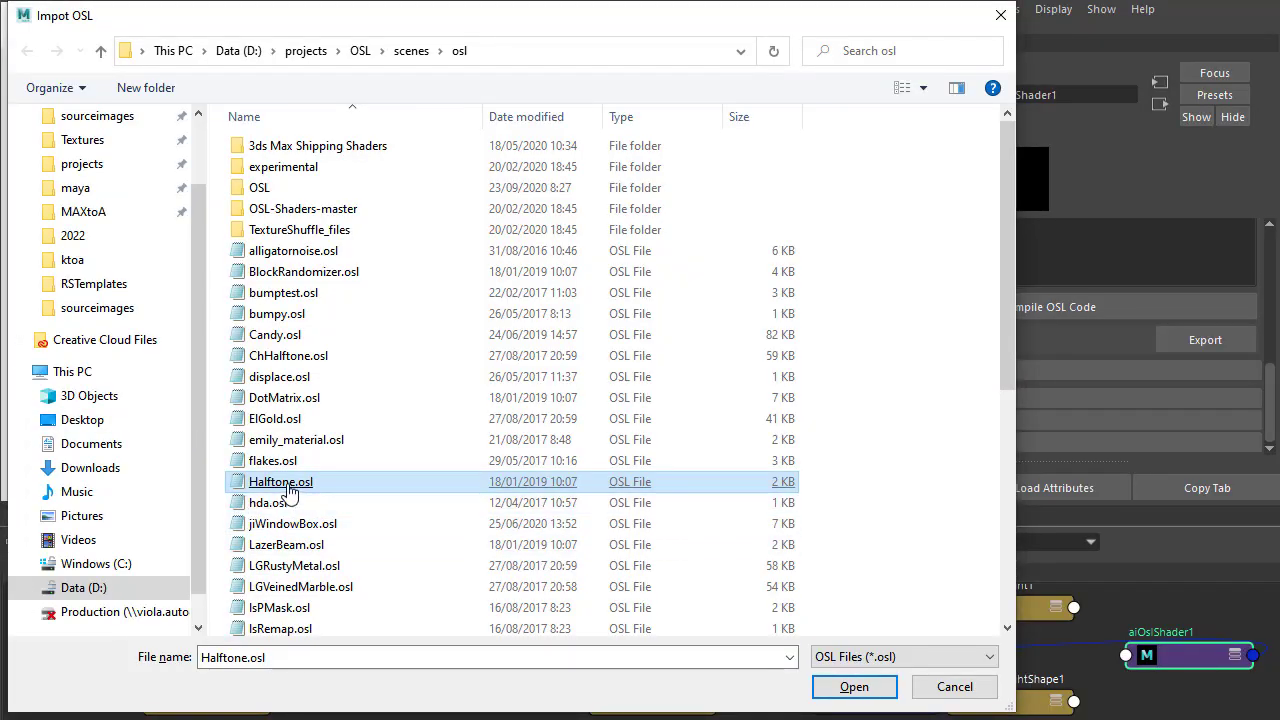
# - Import Halftone.osl into aiOslShader1 and compile the OSL code
pyautogui.doubleClick(288, 490)
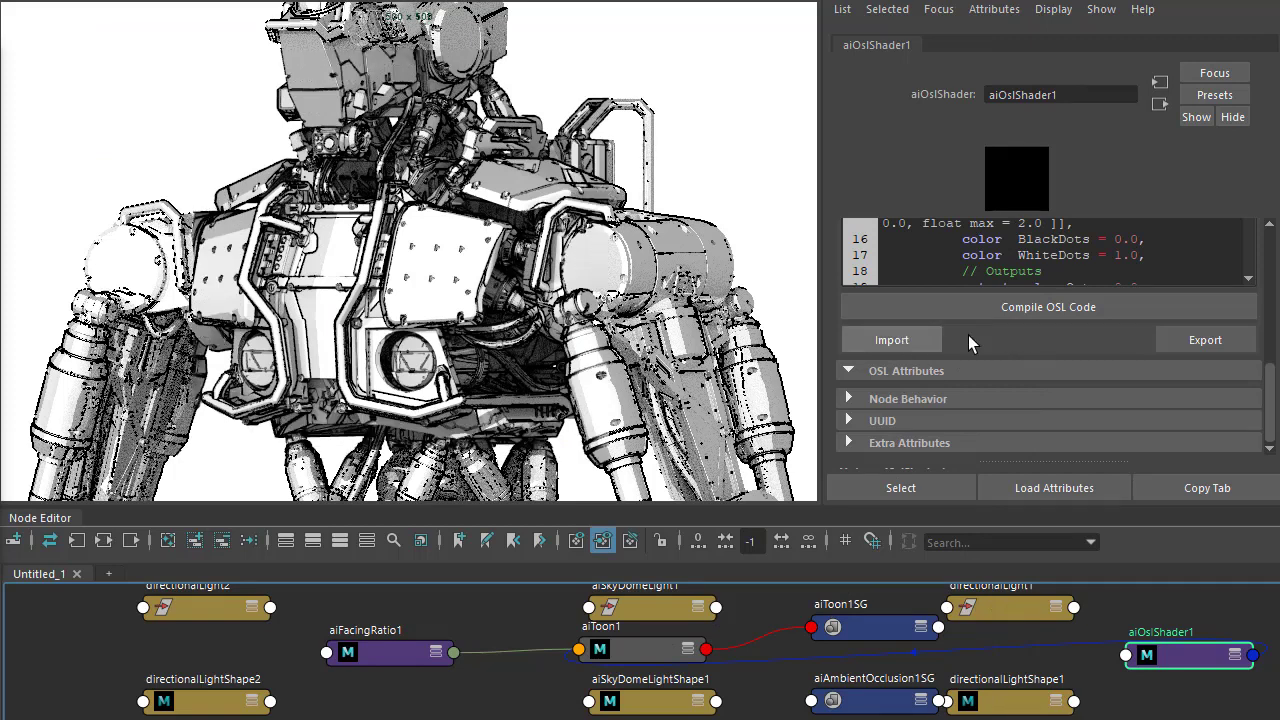
pyautogui.click(999, 312)
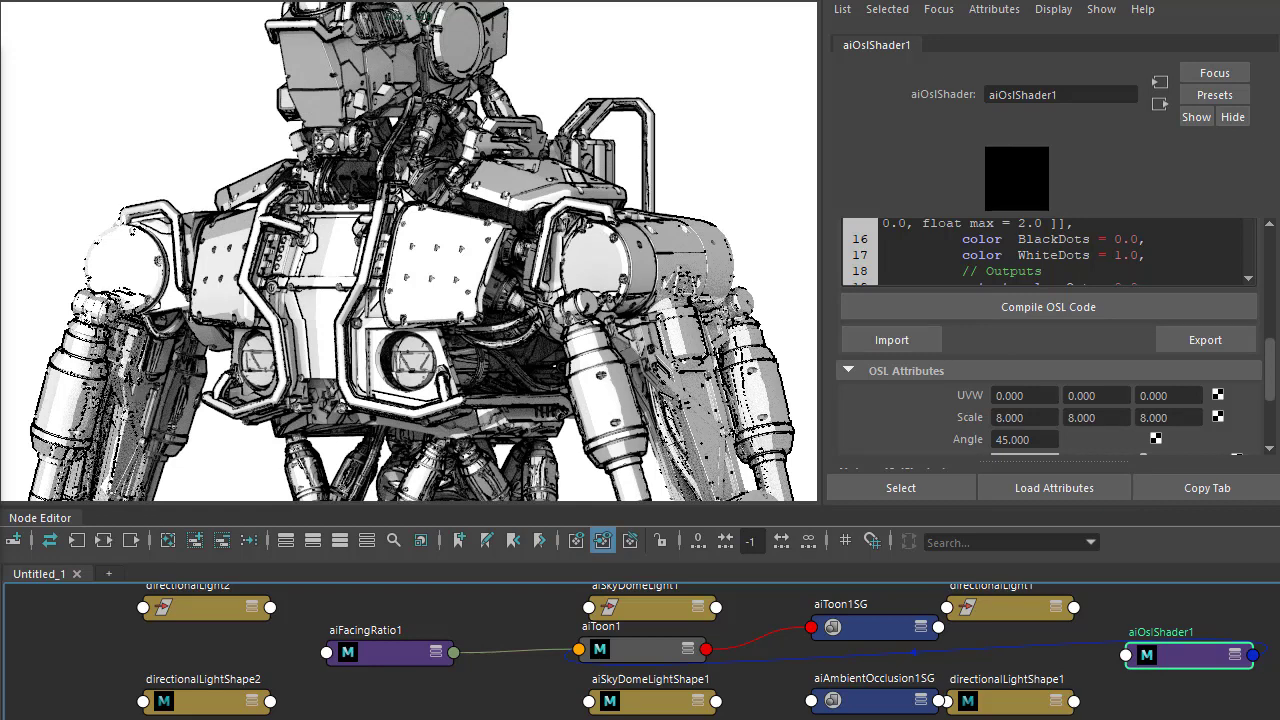
# - Run Update Full Scene from the Arnold Viewport's Render menu to show the halftone dots
pyautogui.moveTo(110, 341); pyautogui.dragTo(183, 318)
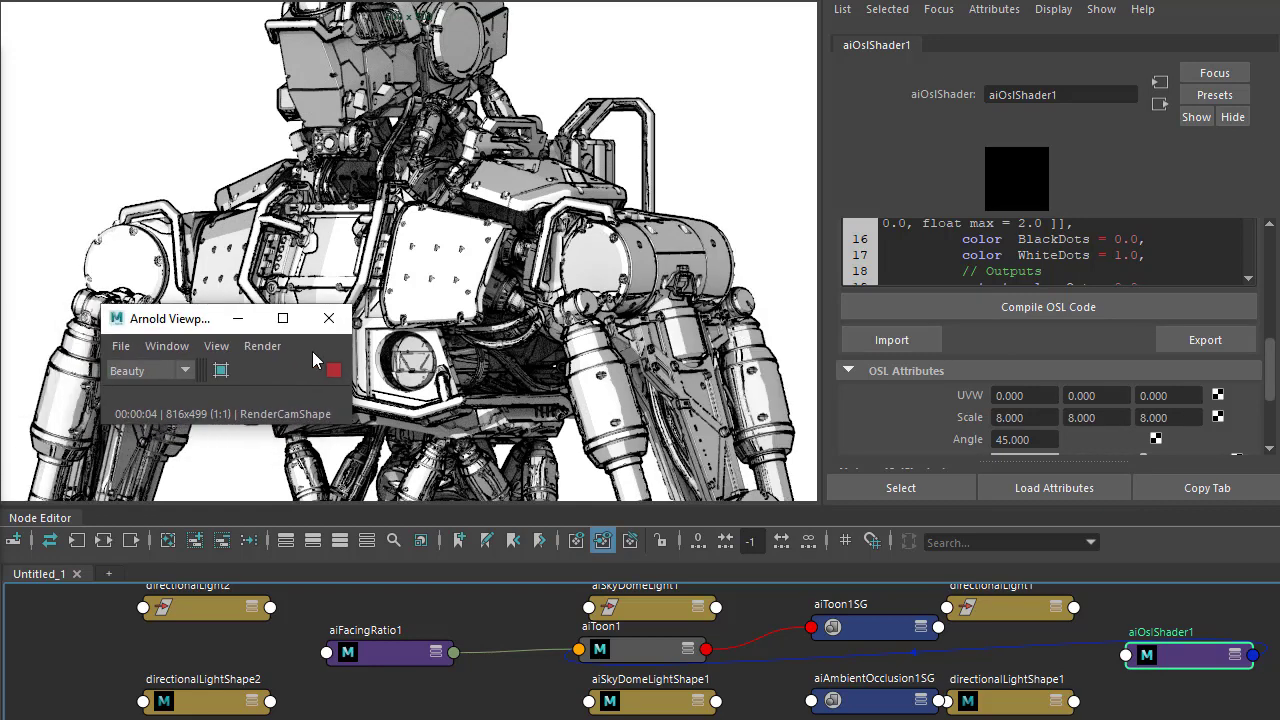
pyautogui.click(262, 345)
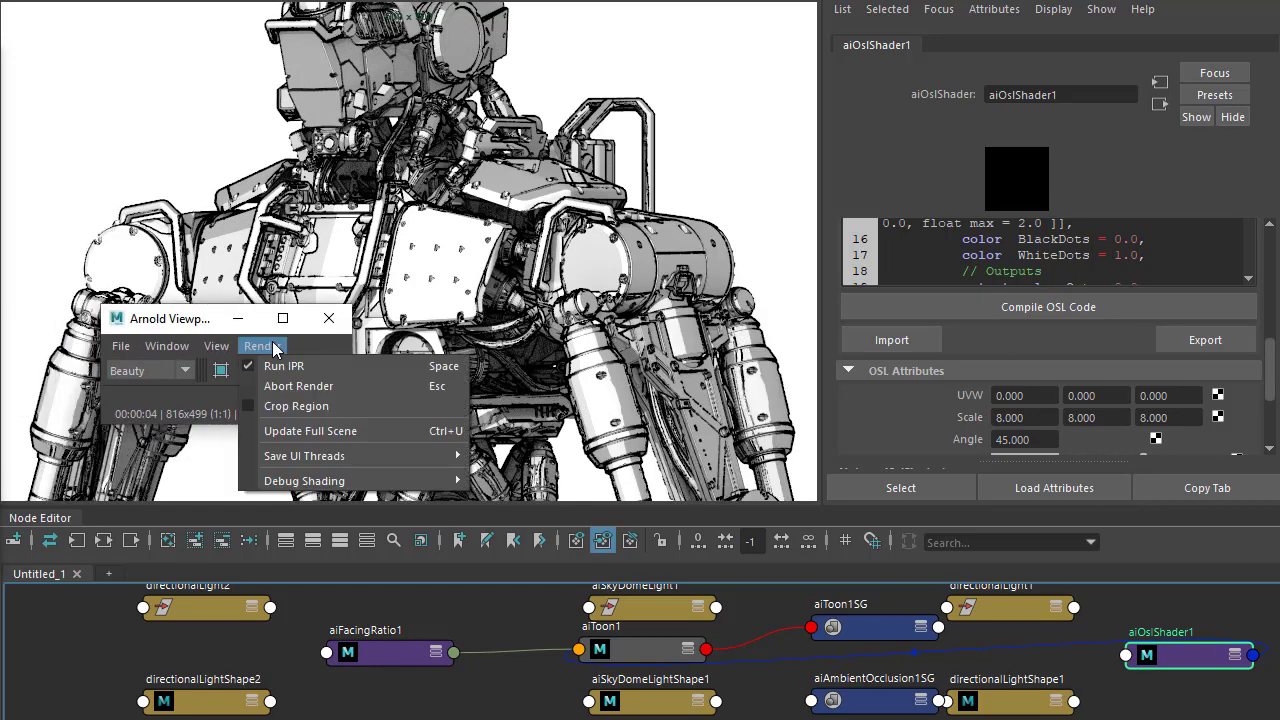
pyautogui.click(289, 431)
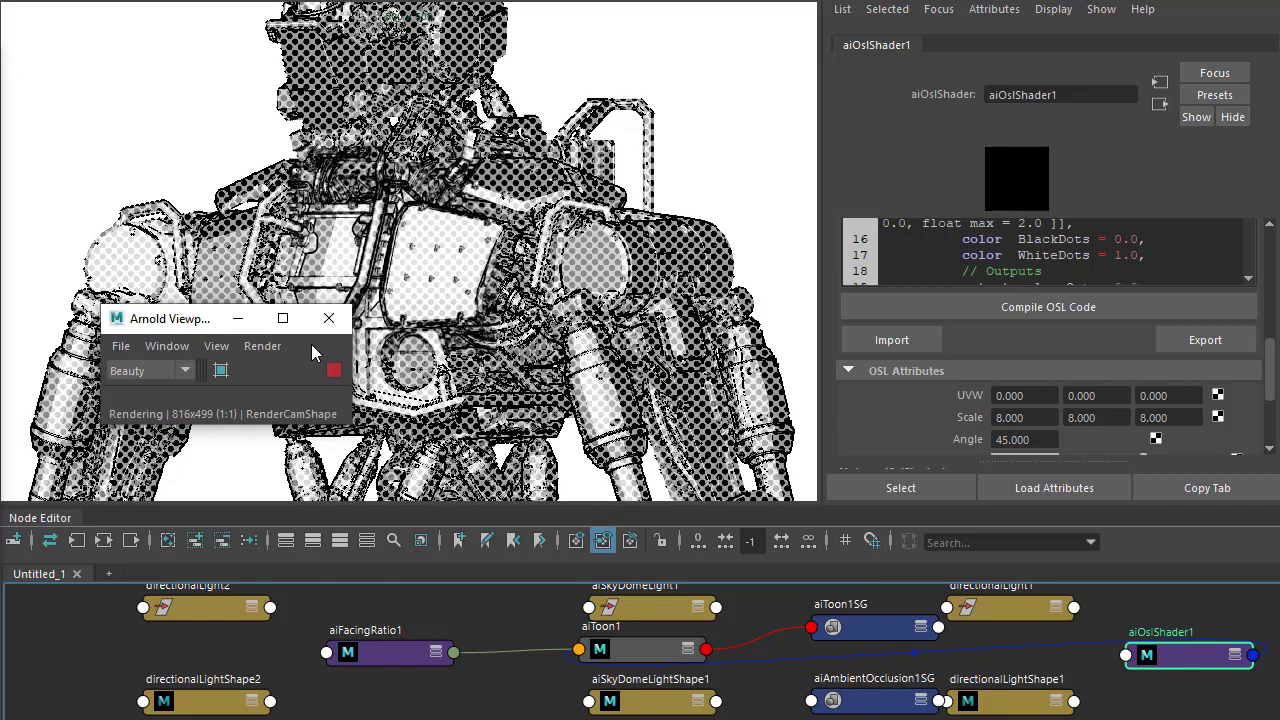
pyautogui.click(330, 320)
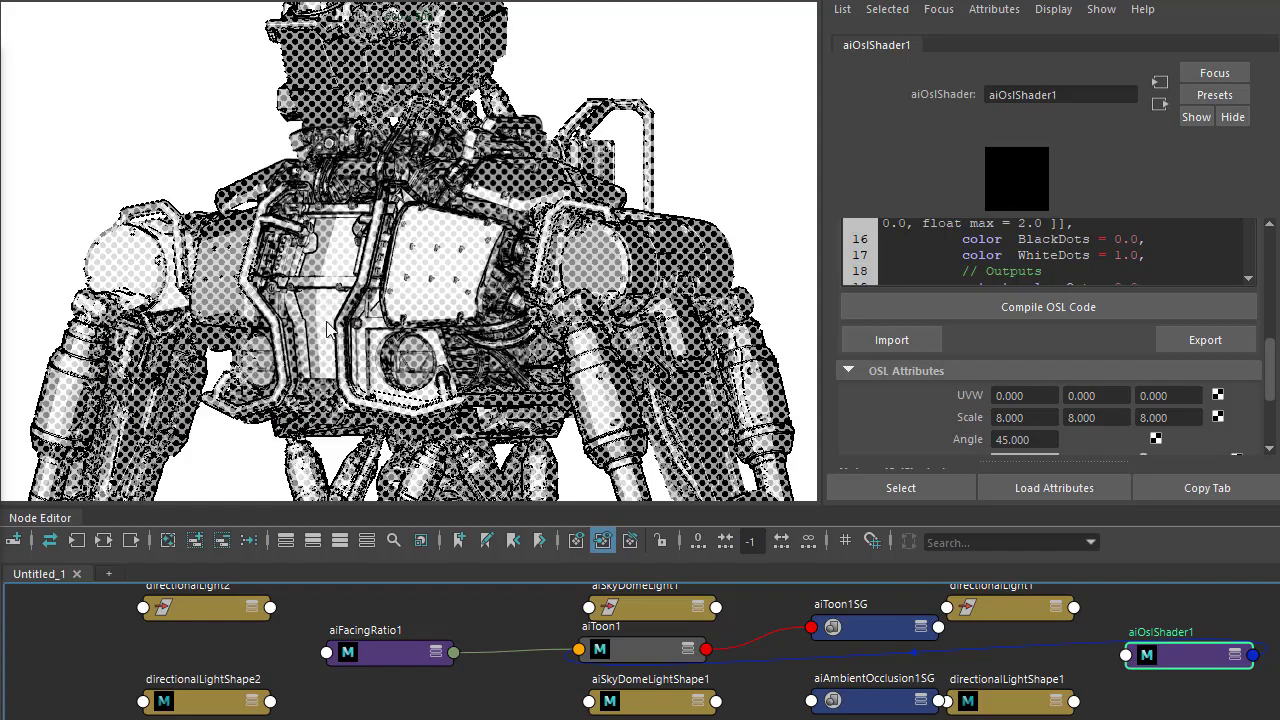
# - Set aiOslShader1's Scale to 4, 4, 4 and collapse the OSL Code section
pyautogui.click(1033, 418)
pyautogui.write('4')
pyautogui.press('Tab')
pyautogui.write('4')
pyautogui.press('Tab')
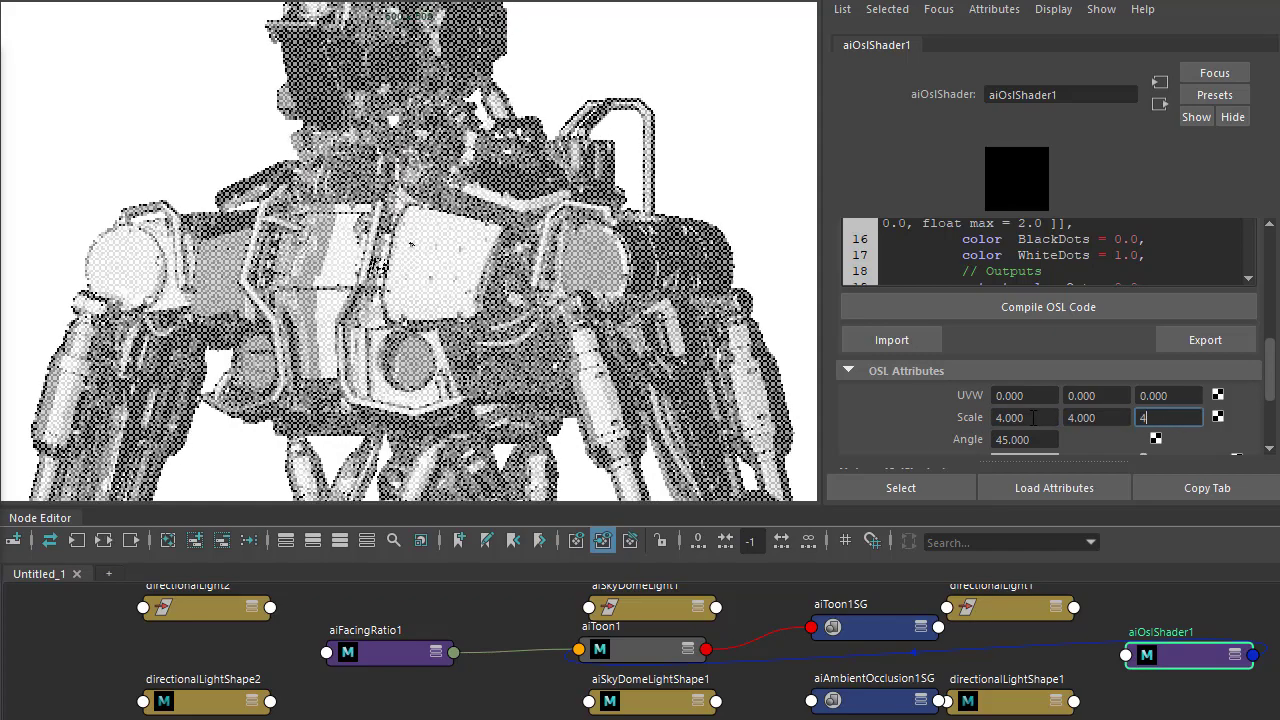
pyautogui.write('4')
pyautogui.press('Tab')
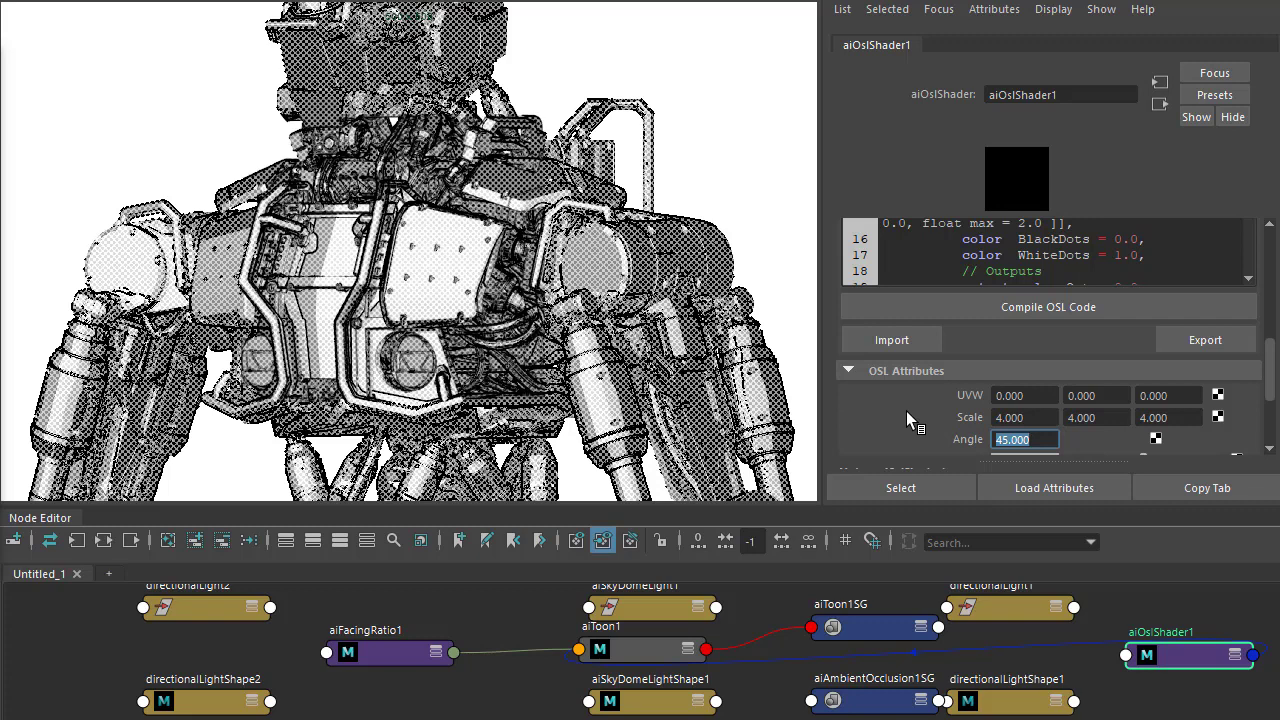
pyautogui.scroll(5, 906, 411)
pyautogui.scroll(-8, 906, 411)
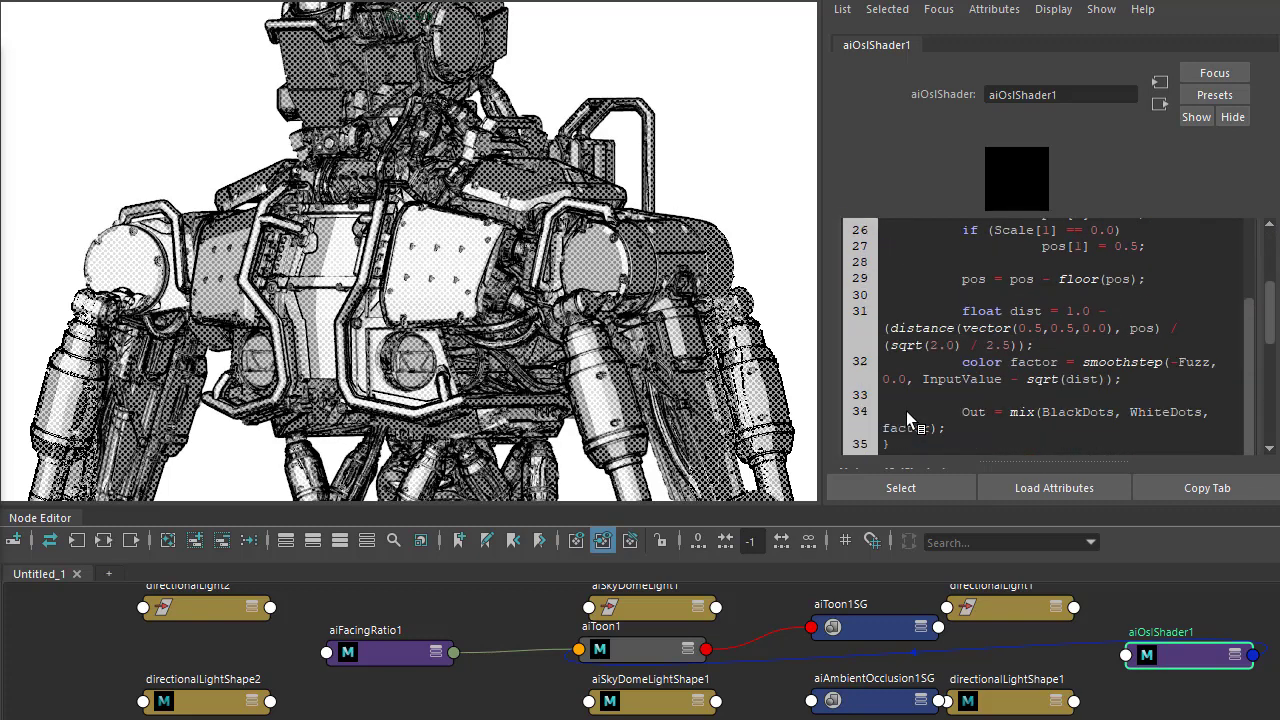
pyautogui.scroll(10, 906, 411)
pyautogui.click(914, 232)
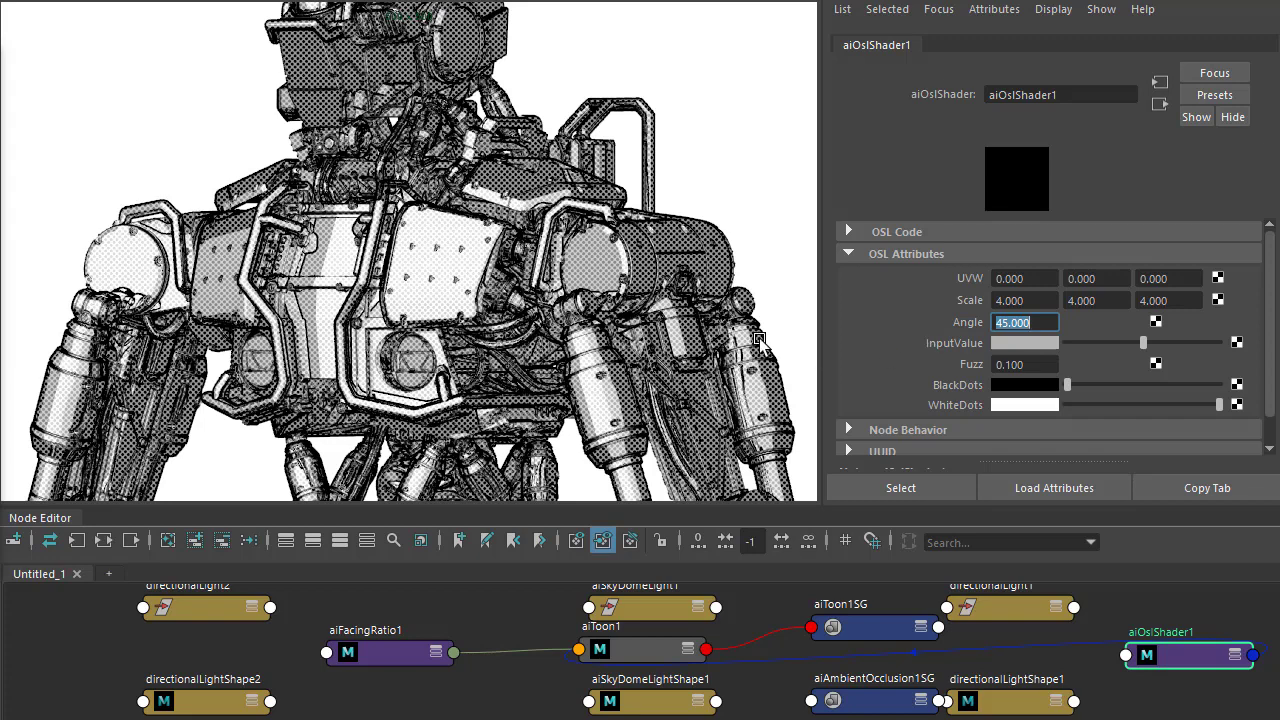
# - Map a new aiRampRgb to the halftone InputValue and move its white stop to about 0.45
pyautogui.click(1237, 343)
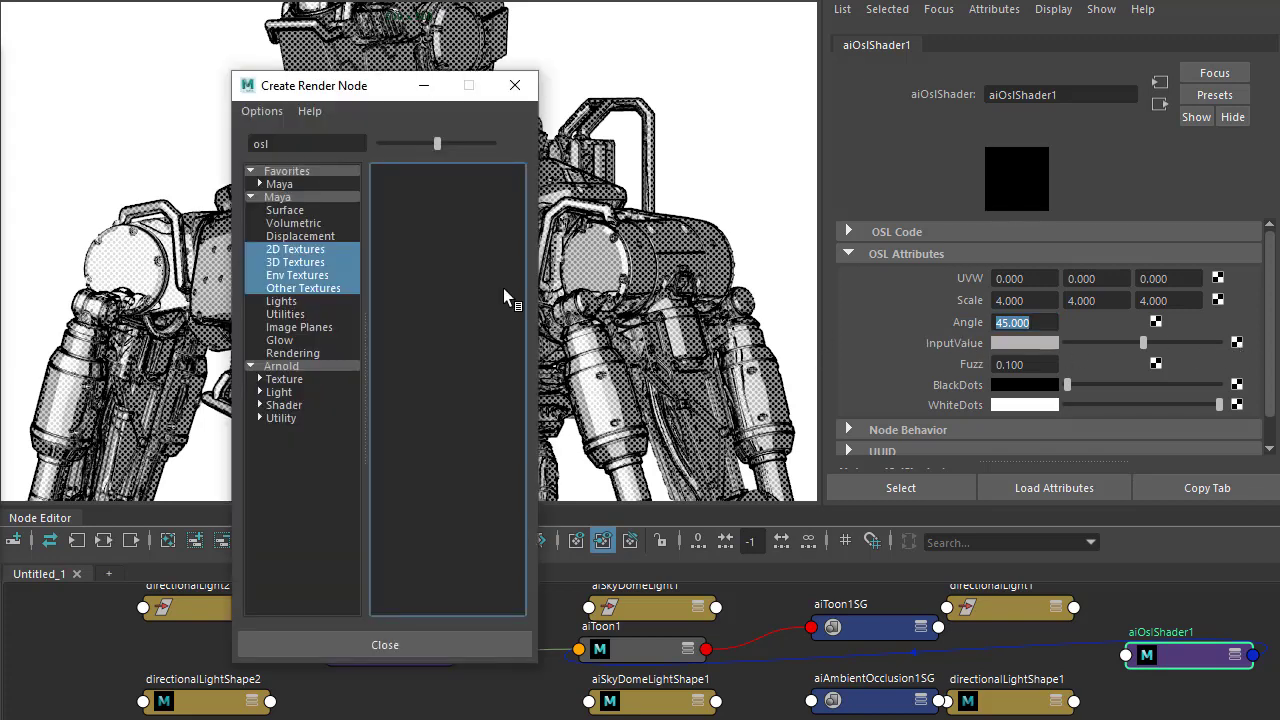
pyautogui.click(306, 148)
pyautogui.write('ramp')
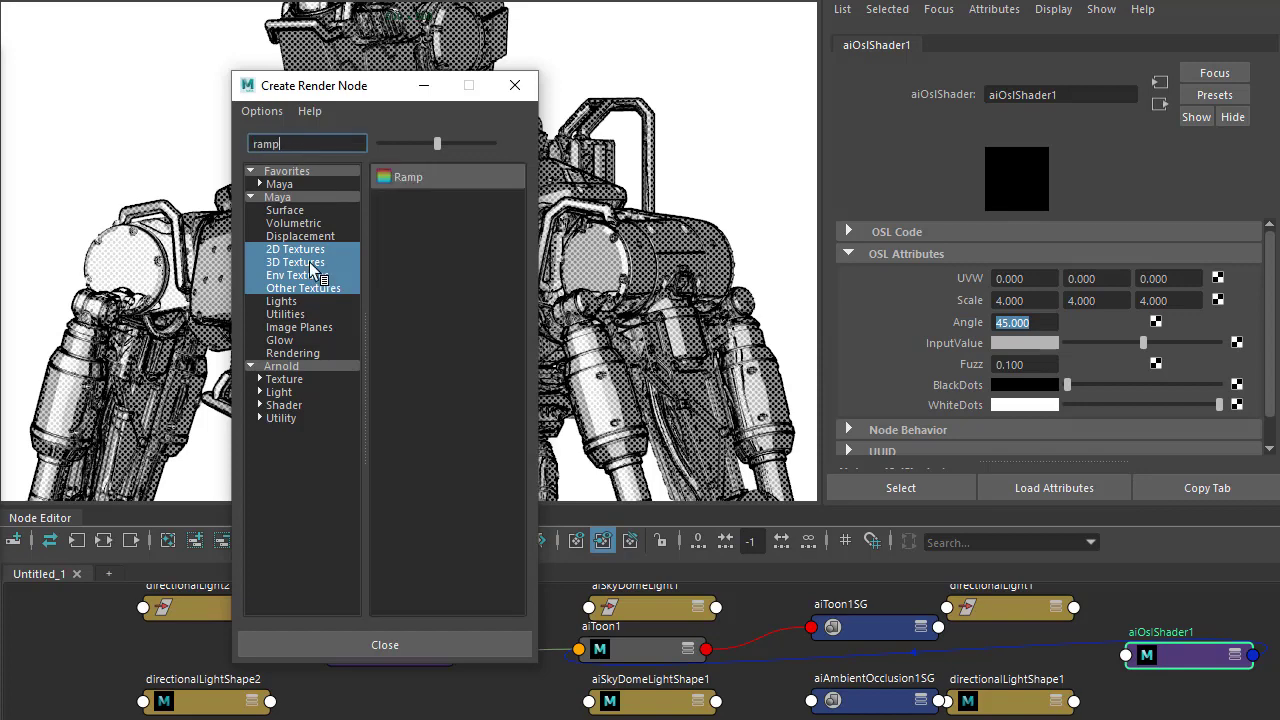
pyautogui.click(308, 367)
pyautogui.click(422, 203)
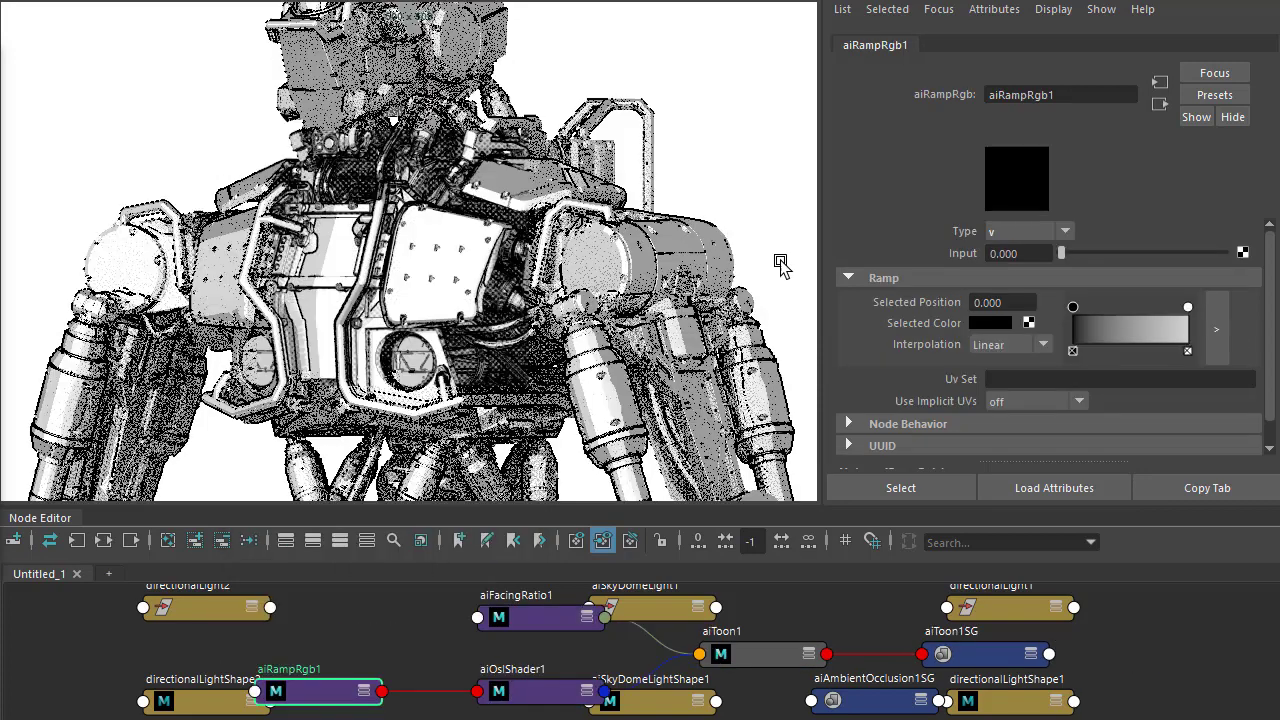
pyautogui.moveTo(1182, 309); pyautogui.dragTo(1124, 311)
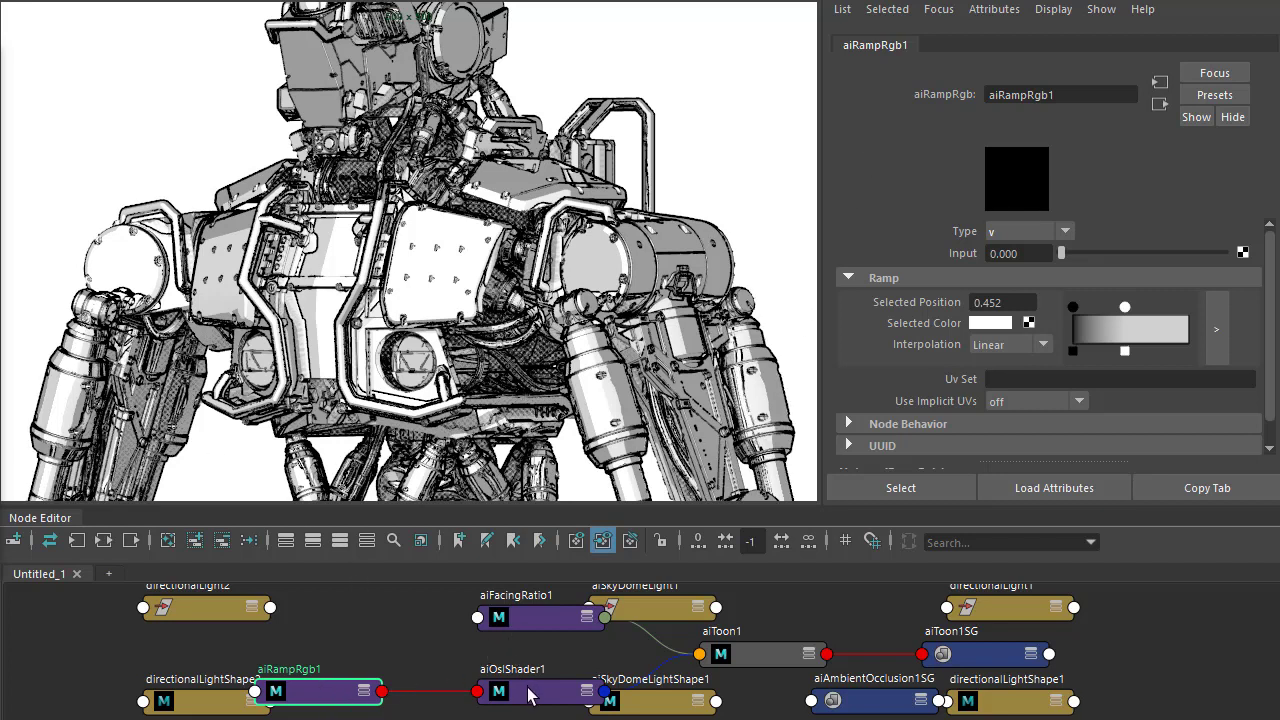
# - In aiToon1's Advanced settings, set Indirect Specular to 0.000 and uncheck Energy Conserving
pyautogui.click(754, 648)
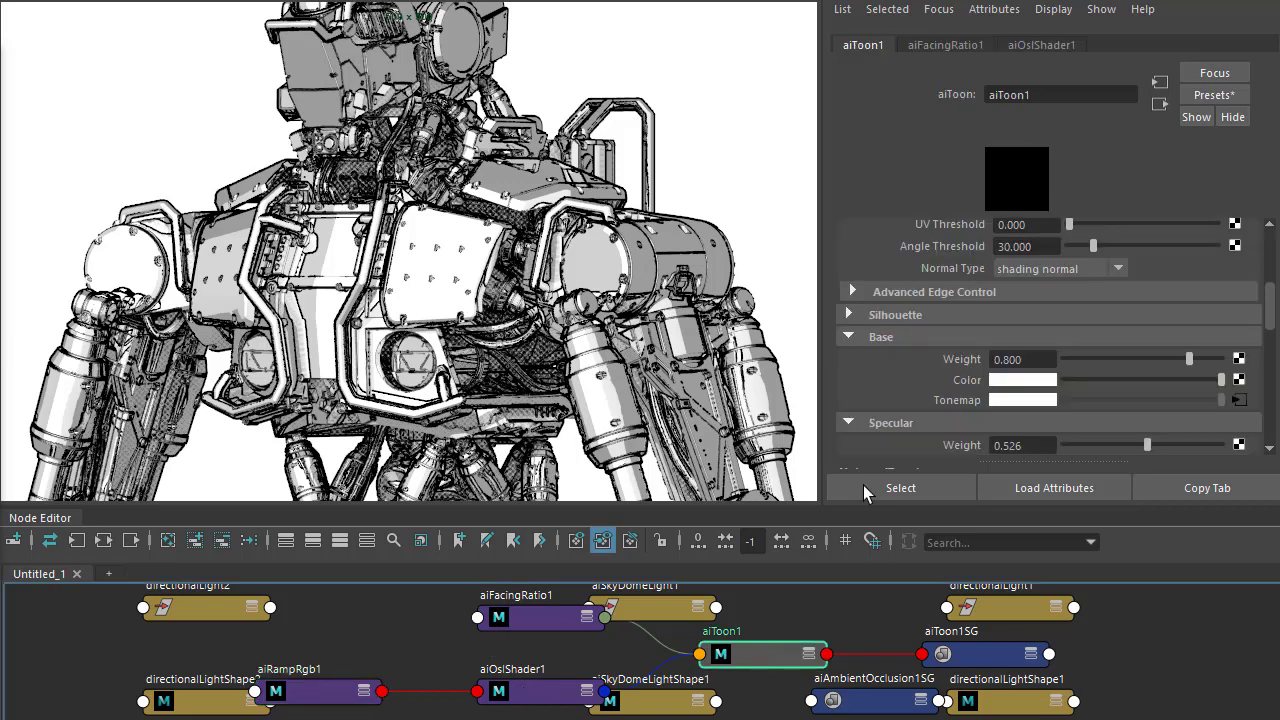
pyautogui.scroll(-5, 909, 357)
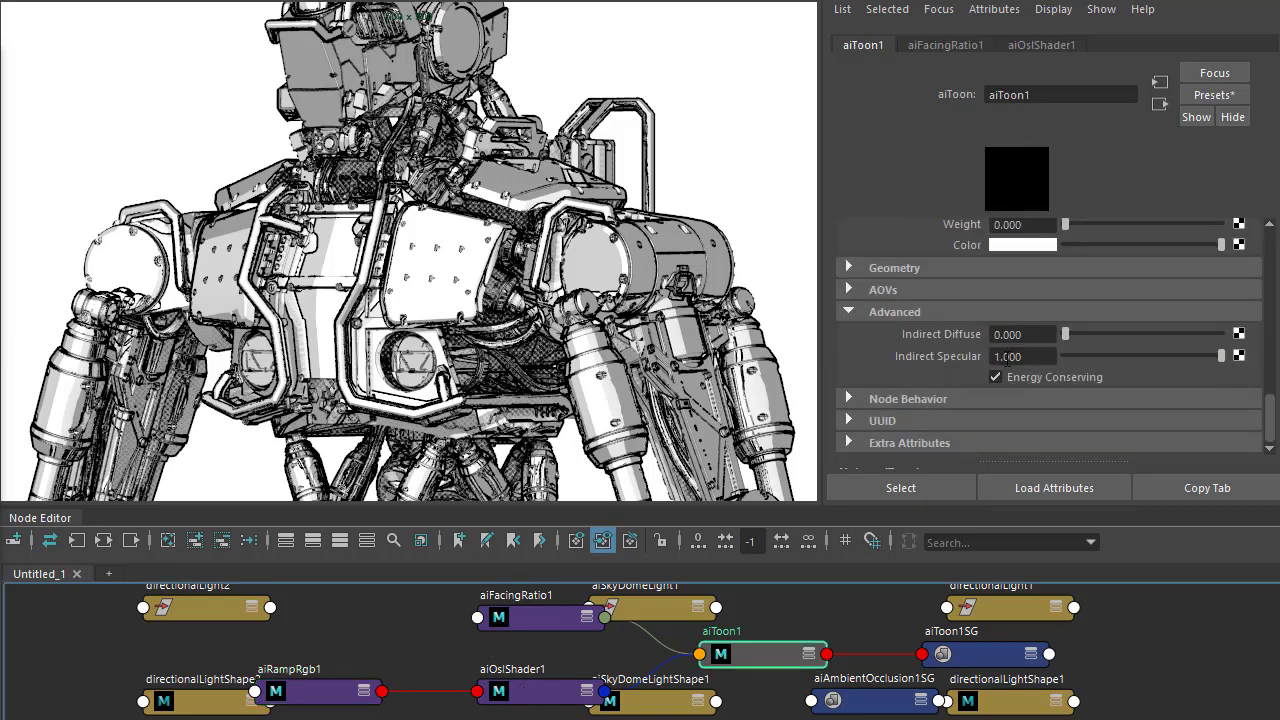
pyautogui.click(1032, 357)
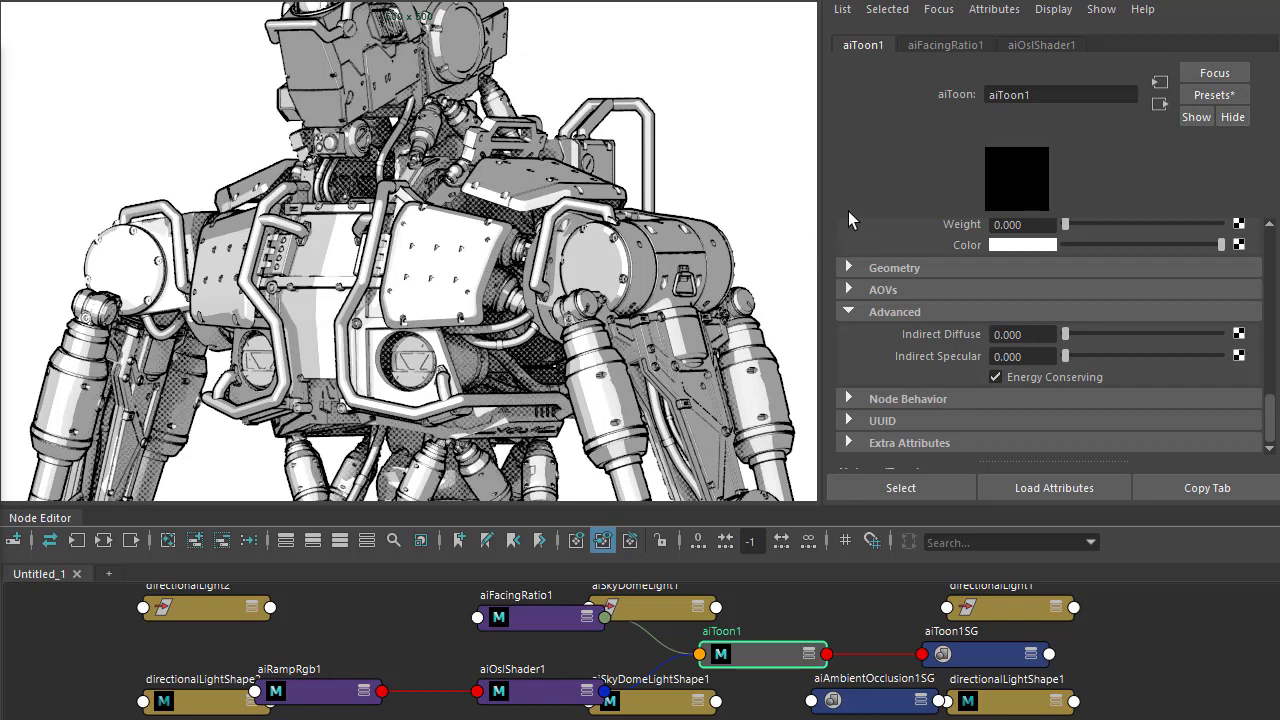
pyautogui.click(996, 377)
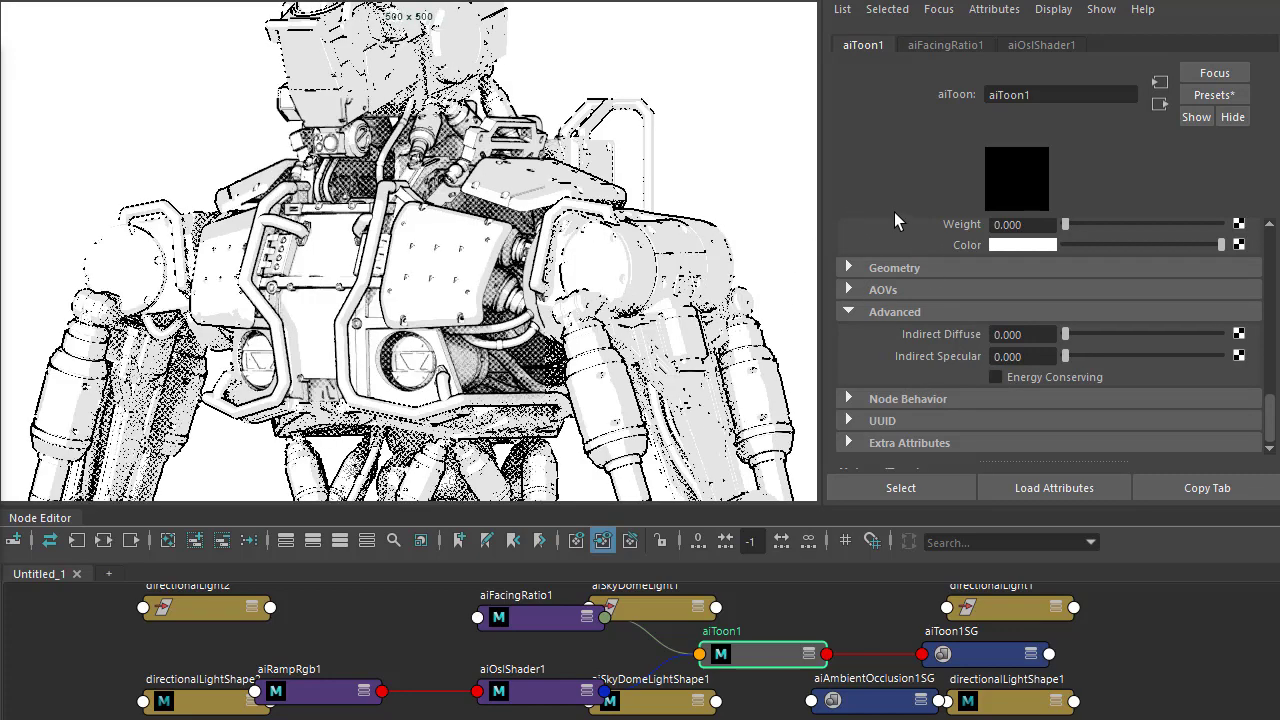